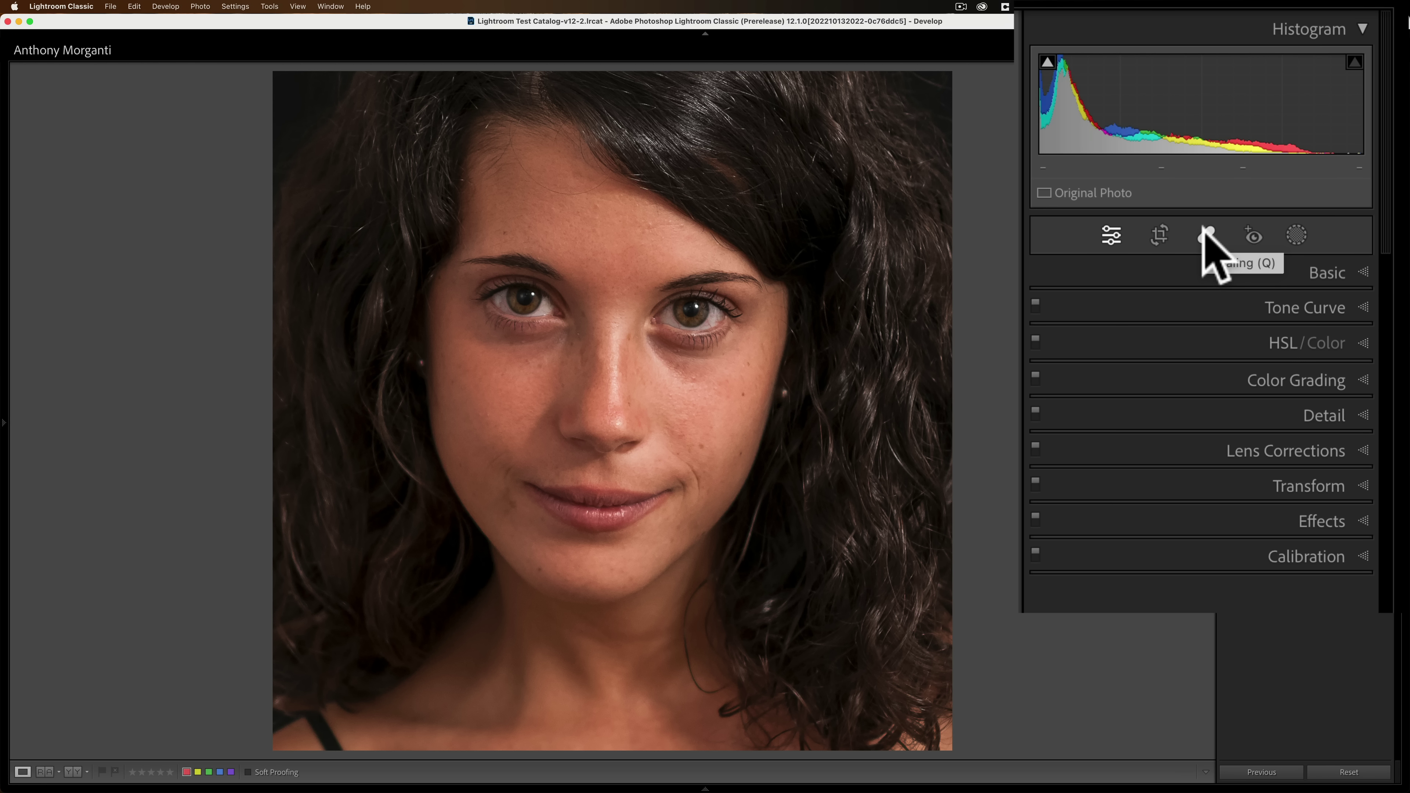
# Switch spot removal from Heal/Clone to Content-Aware Remove and set the brush Size to 72.
pyautogui.click(1203, 233)
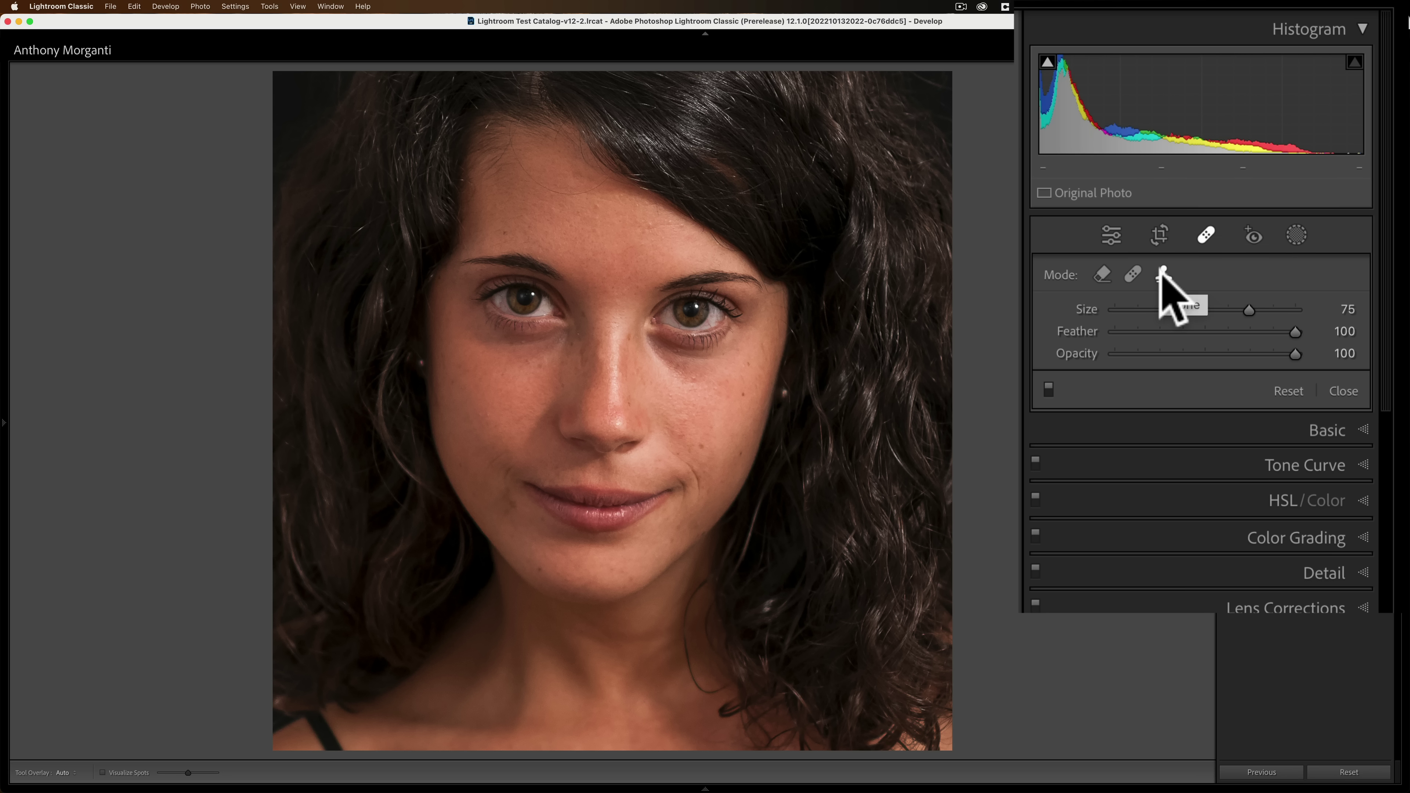
pyautogui.click(1135, 273)
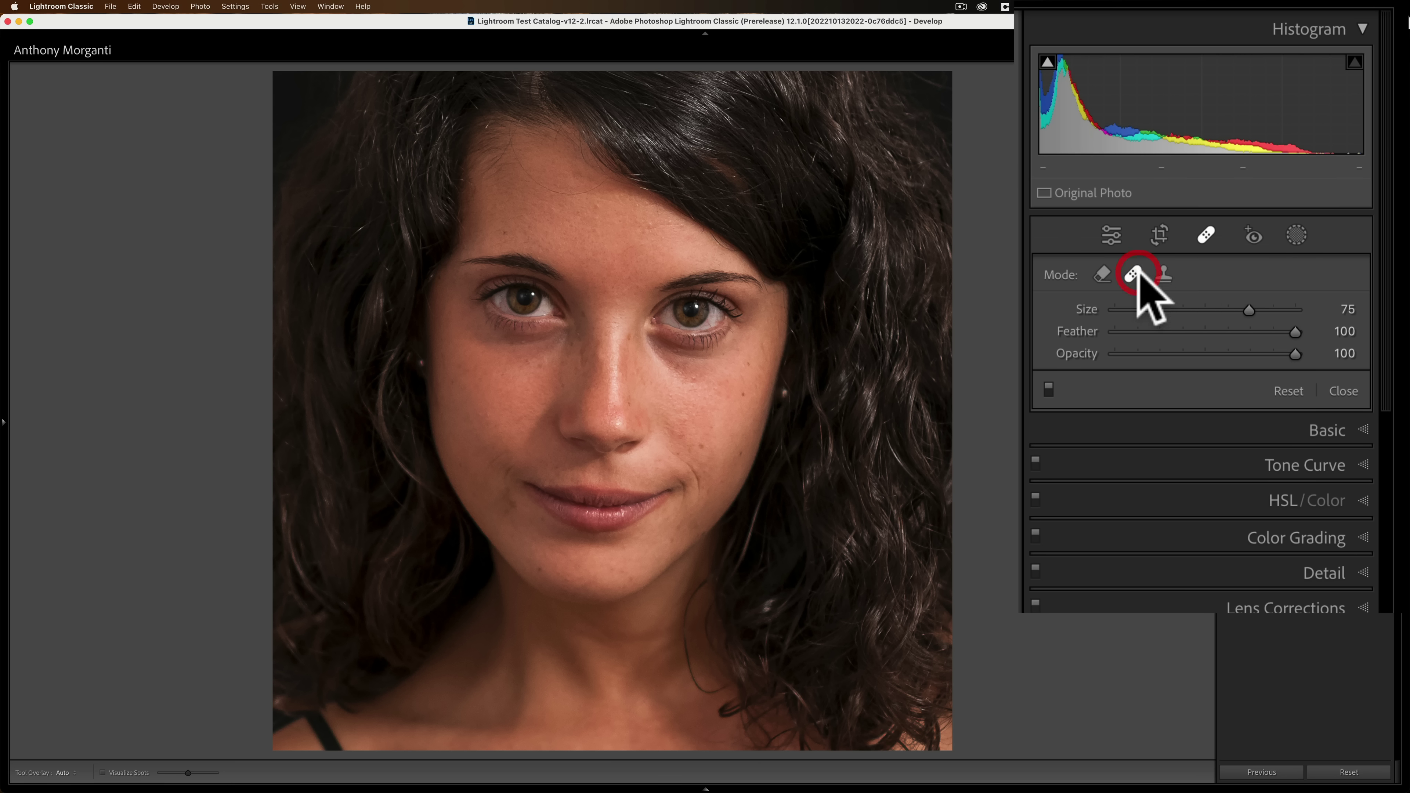
pyautogui.click(1160, 272)
pyautogui.click(1133, 273)
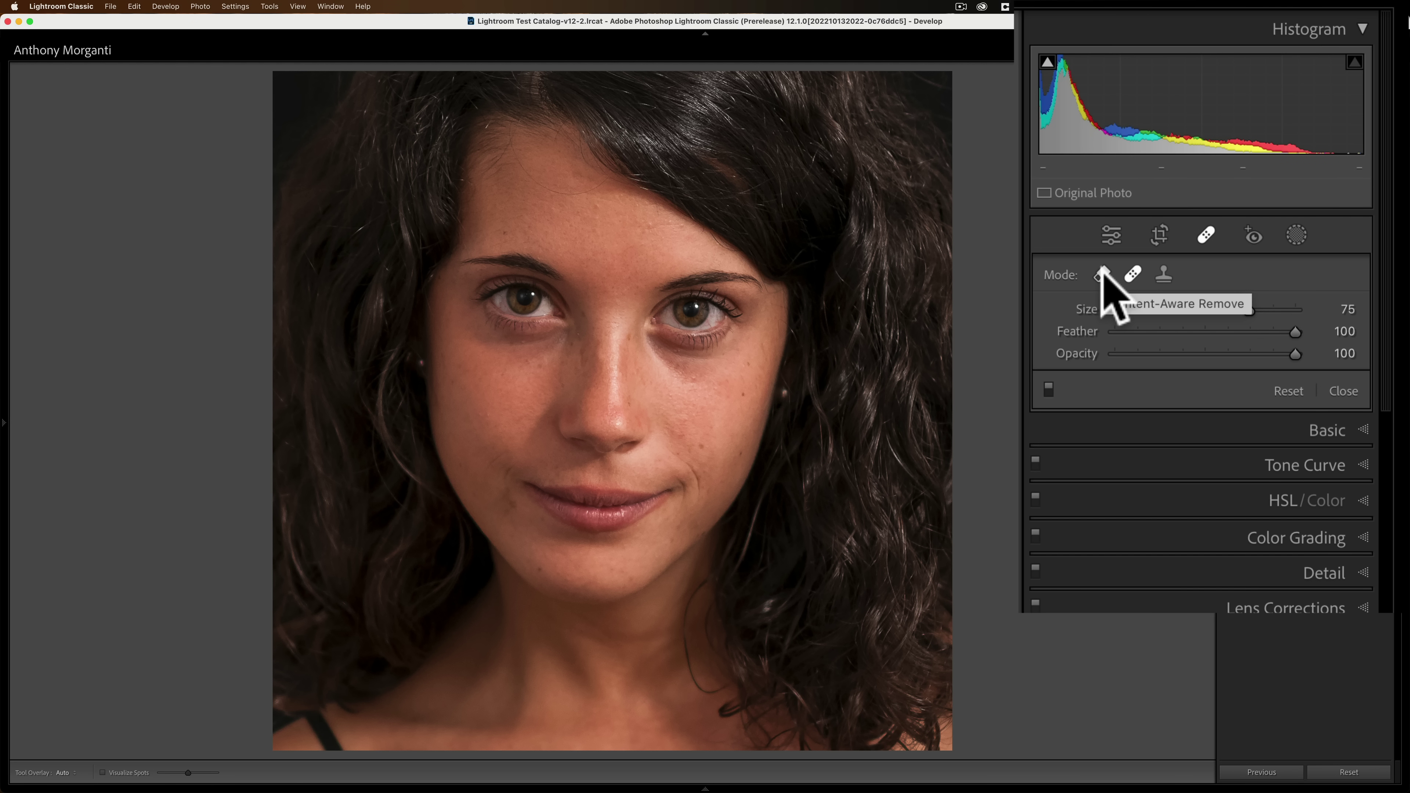
pyautogui.click(1102, 272)
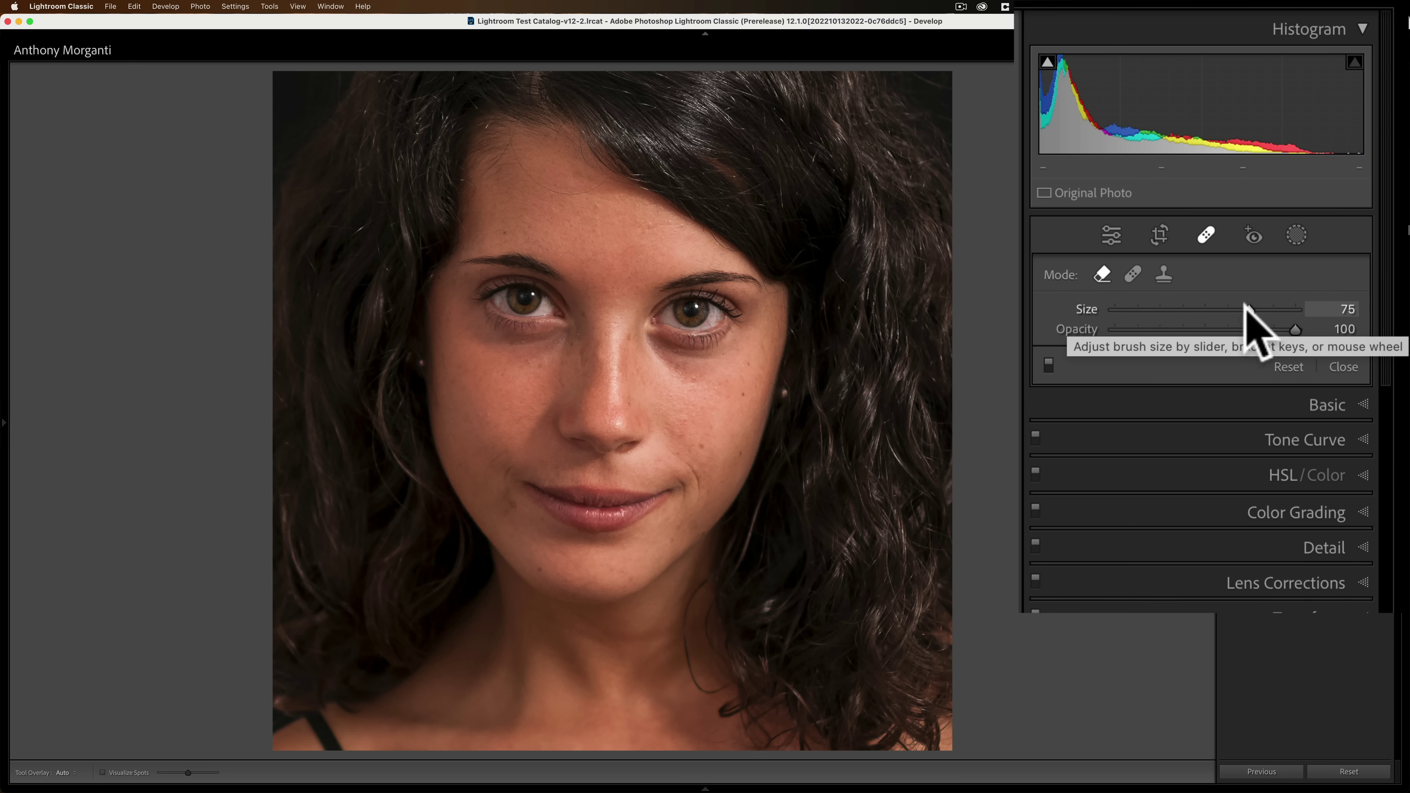
pyautogui.moveTo(1245, 305)
pyautogui.mouseDown()
pyautogui.moveTo(1218, 306)
pyautogui.moveTo(1253, 306)
pyautogui.mouseUp()
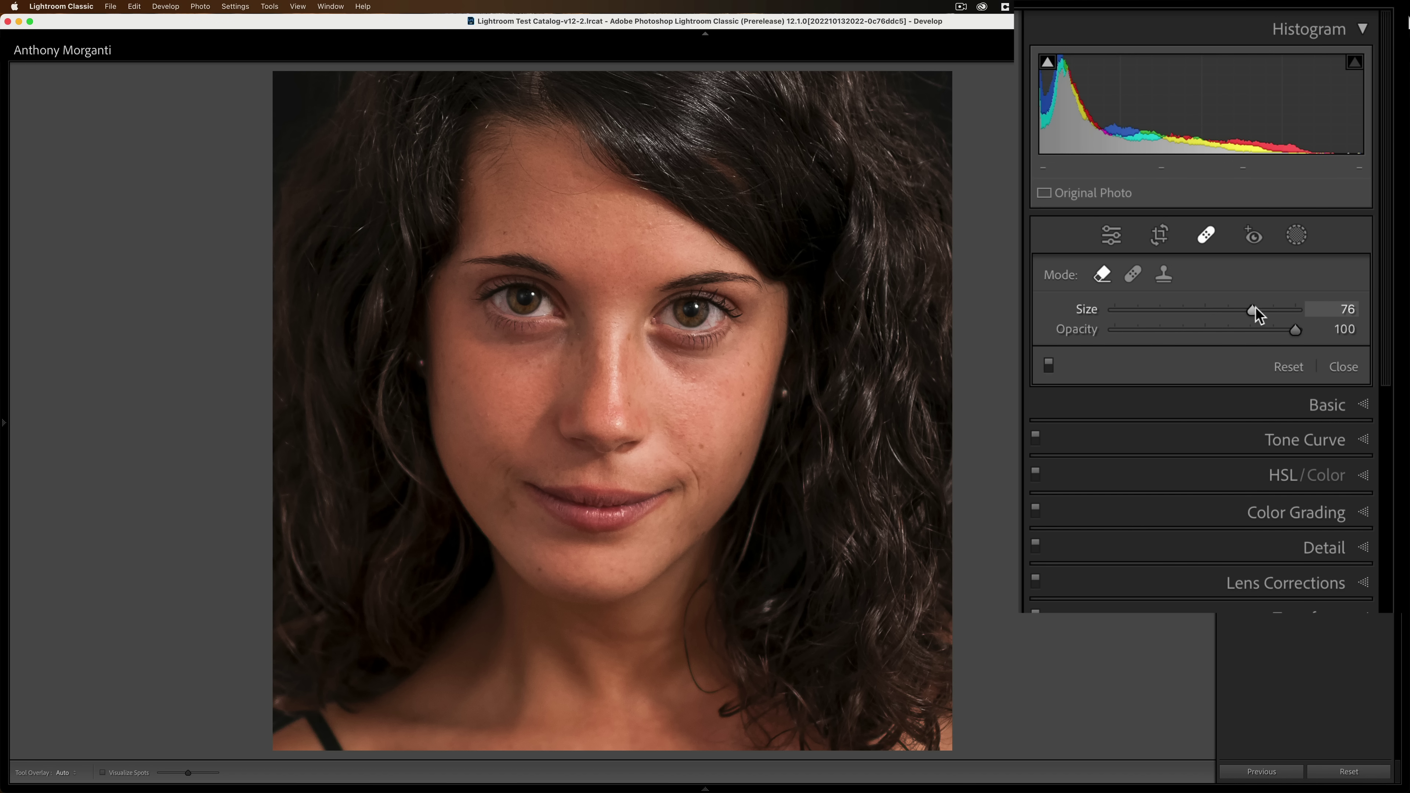
pyautogui.moveTo(1254, 314); pyautogui.dragTo(1244, 311)
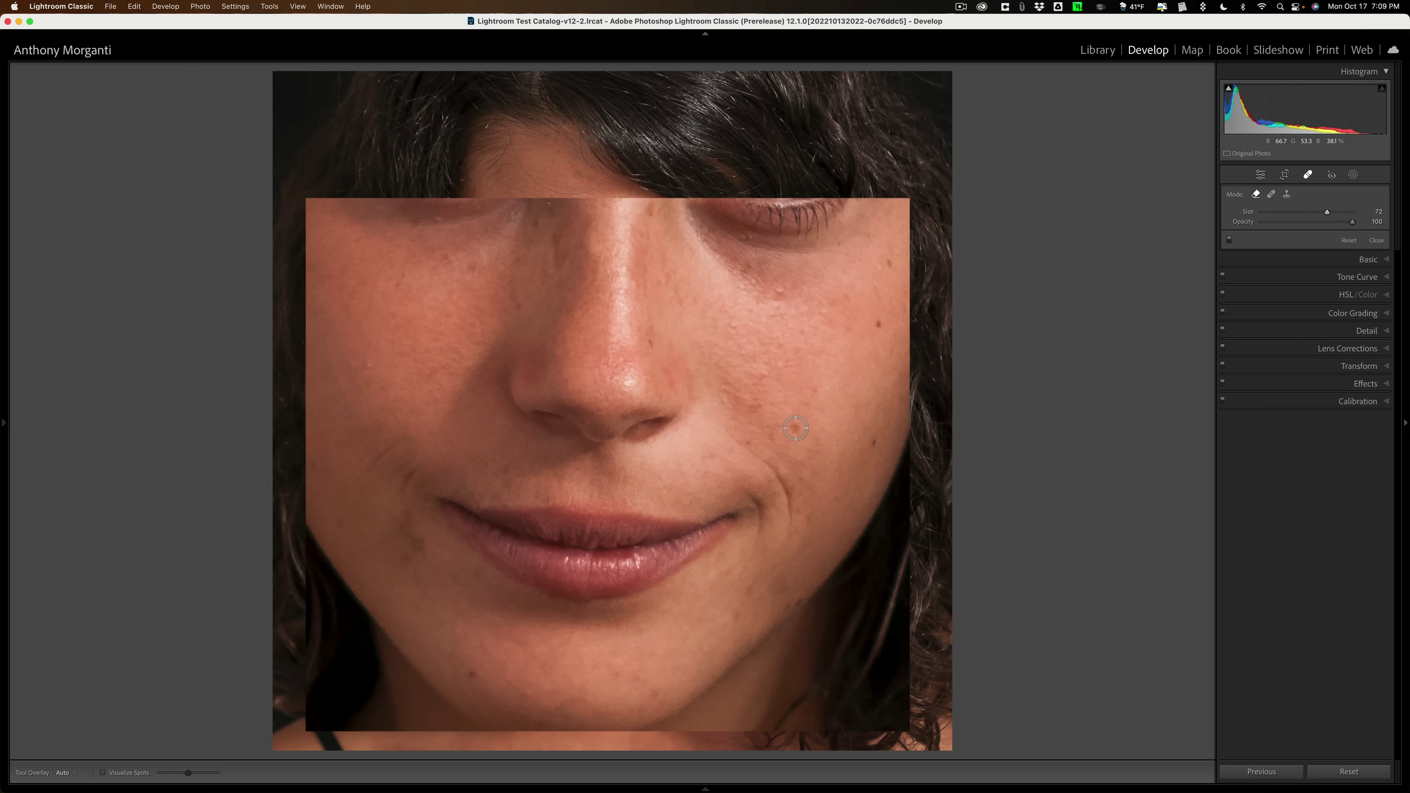
# Remove the spots and moles on the cheek, beside the nose crease, on the nose and near the mouth.
pyautogui.click(795, 428)
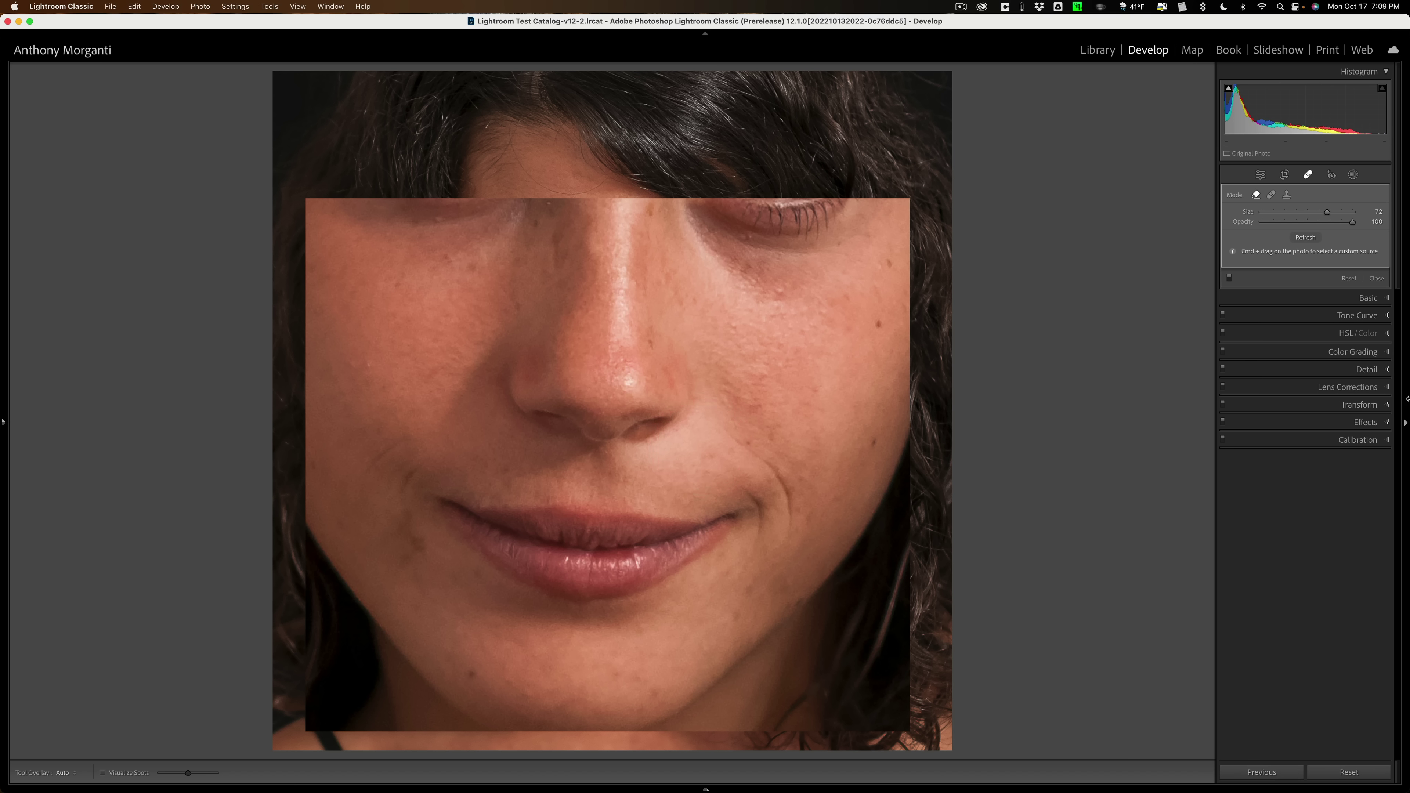
pyautogui.click(880, 325)
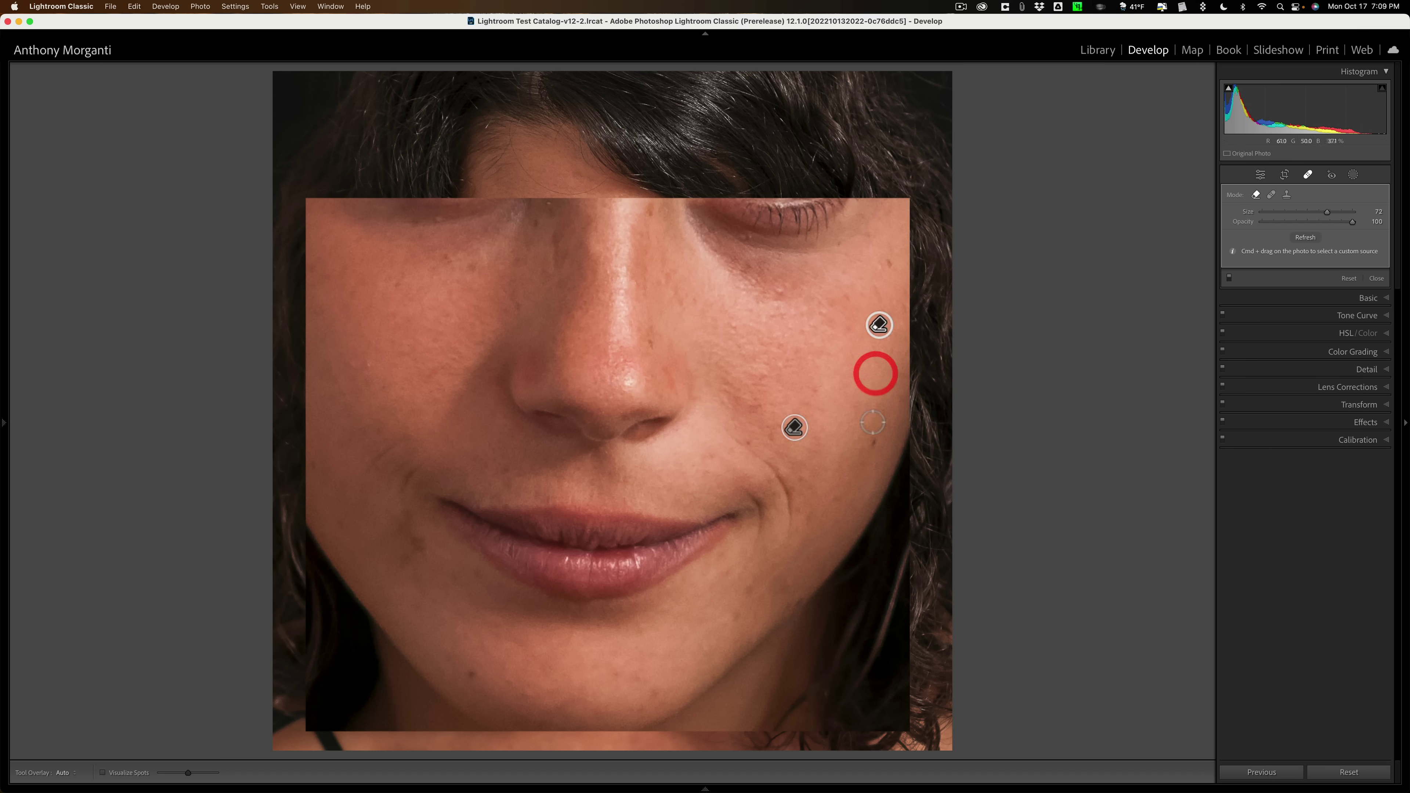
pyautogui.click(873, 443)
pyautogui.click(747, 442)
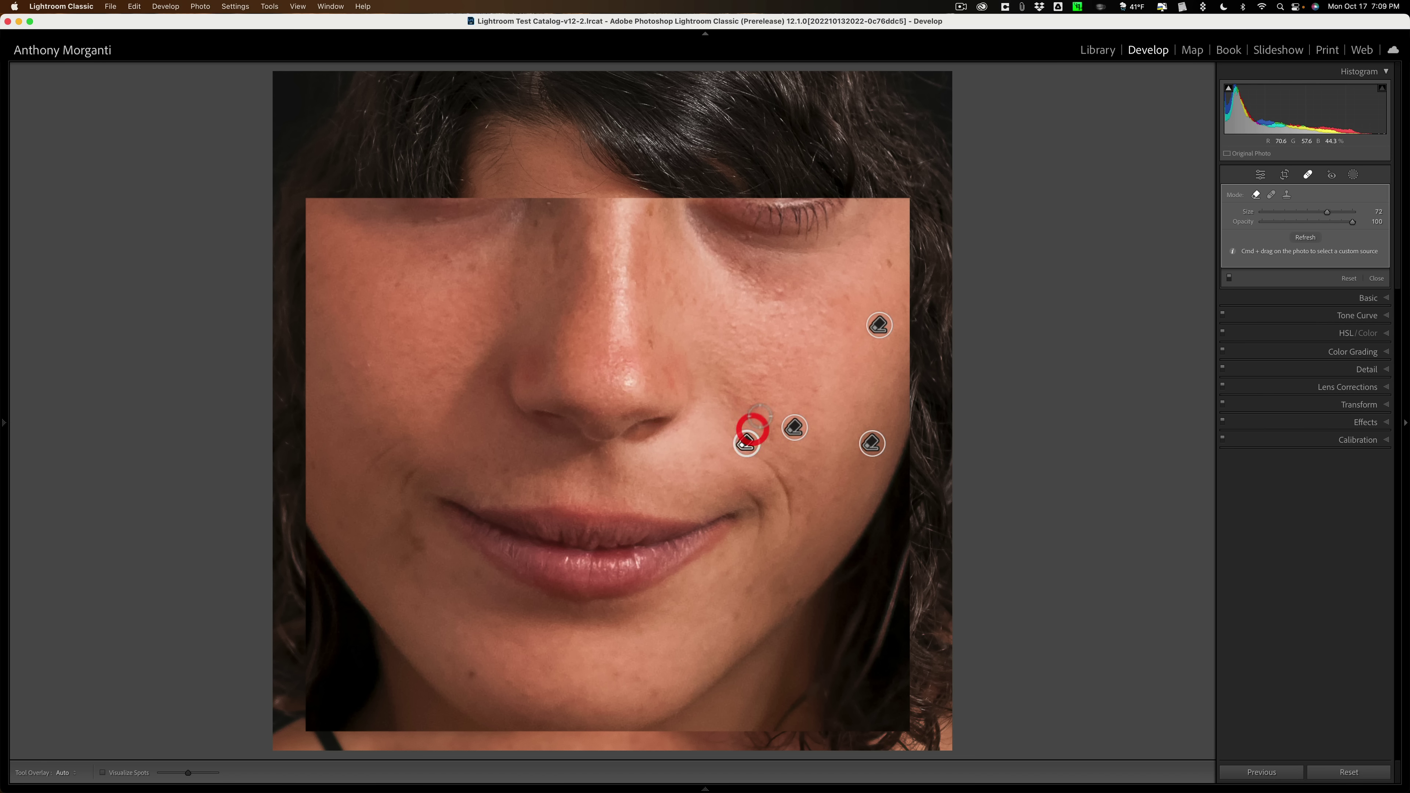
pyautogui.moveTo(751, 409)
pyautogui.mouseDown()
pyautogui.moveTo(723, 365)
pyautogui.moveTo(741, 408)
pyautogui.mouseUp()
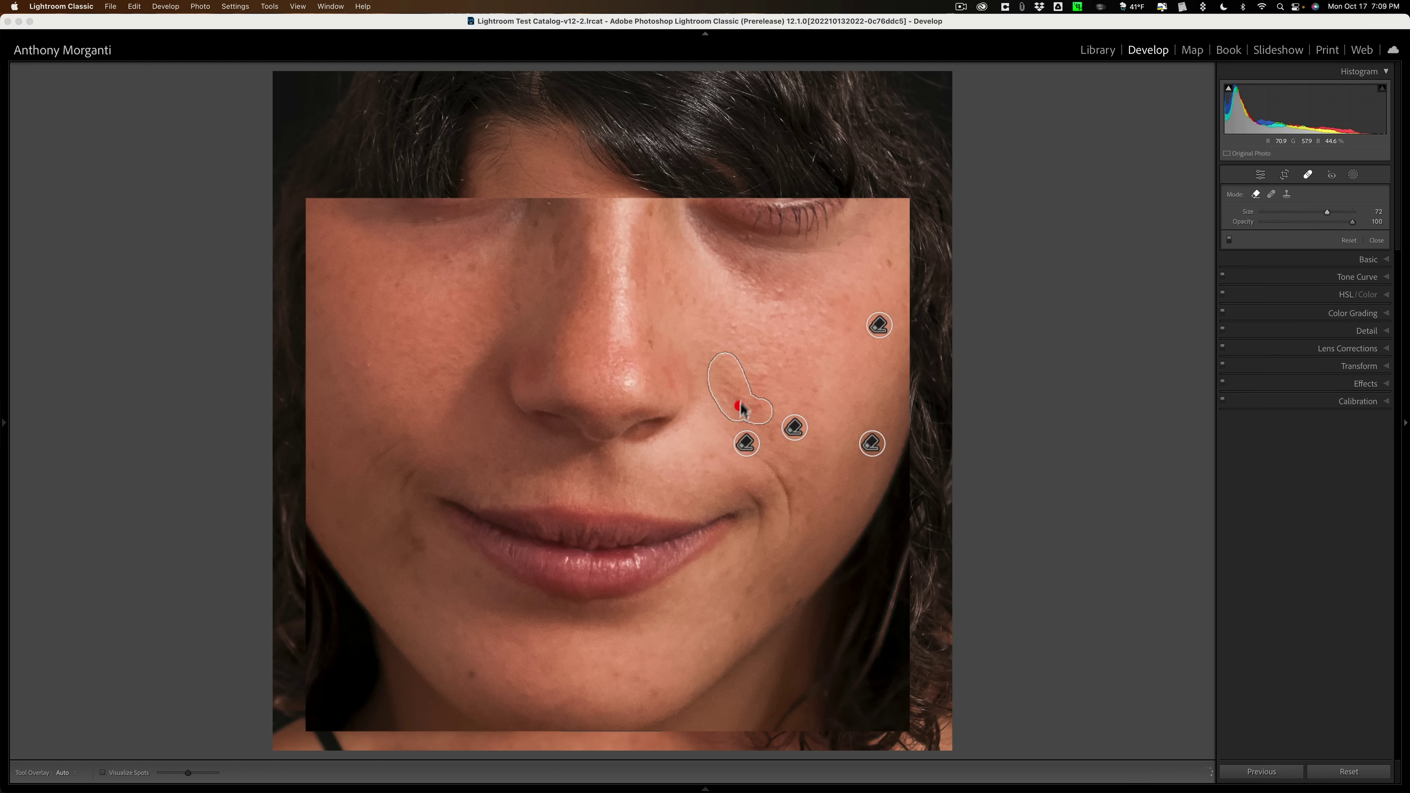
pyautogui.click(649, 344)
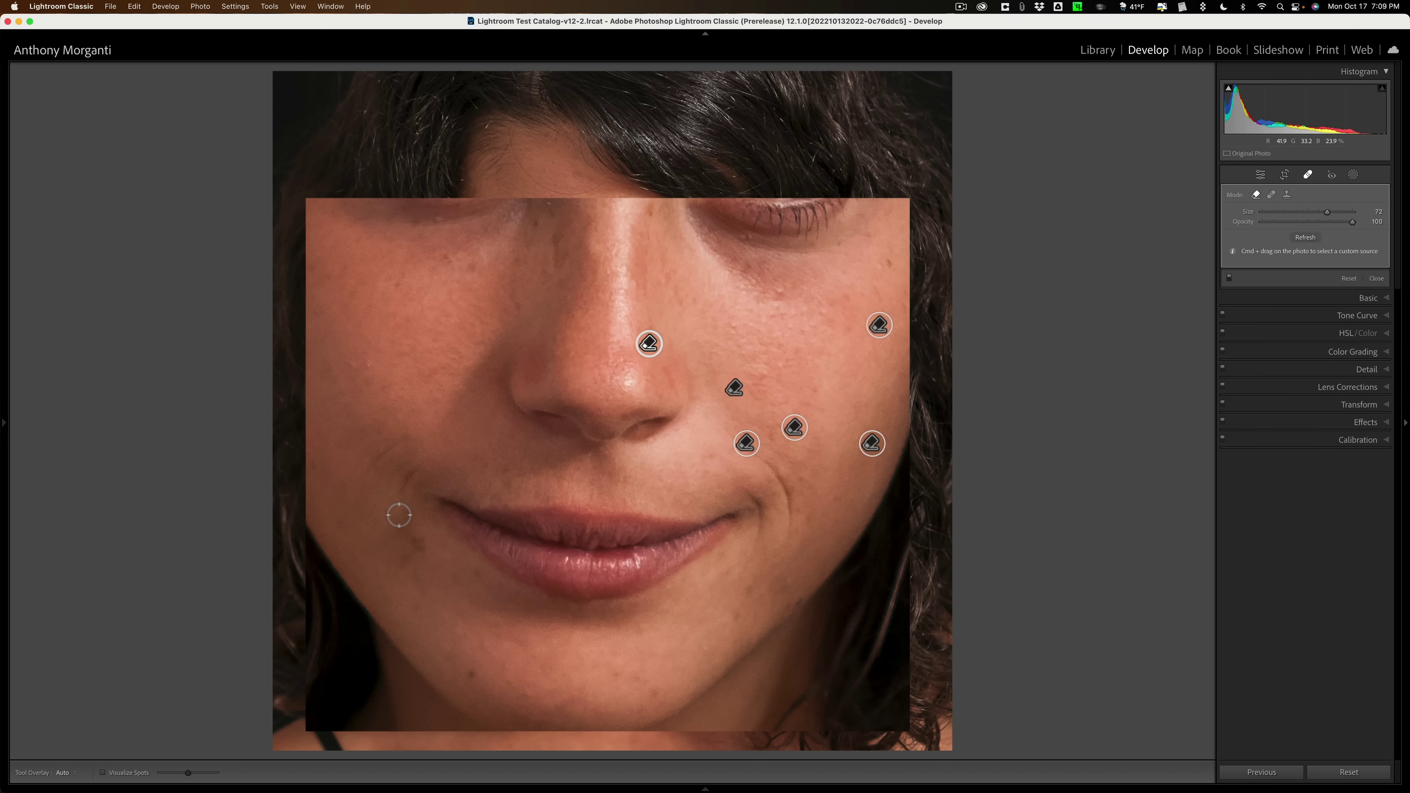
pyautogui.moveTo(400, 513)
pyautogui.mouseDown()
pyautogui.moveTo(418, 547)
pyautogui.moveTo(388, 554)
pyautogui.moveTo(426, 556)
pyautogui.moveTo(401, 541)
pyautogui.mouseUp()
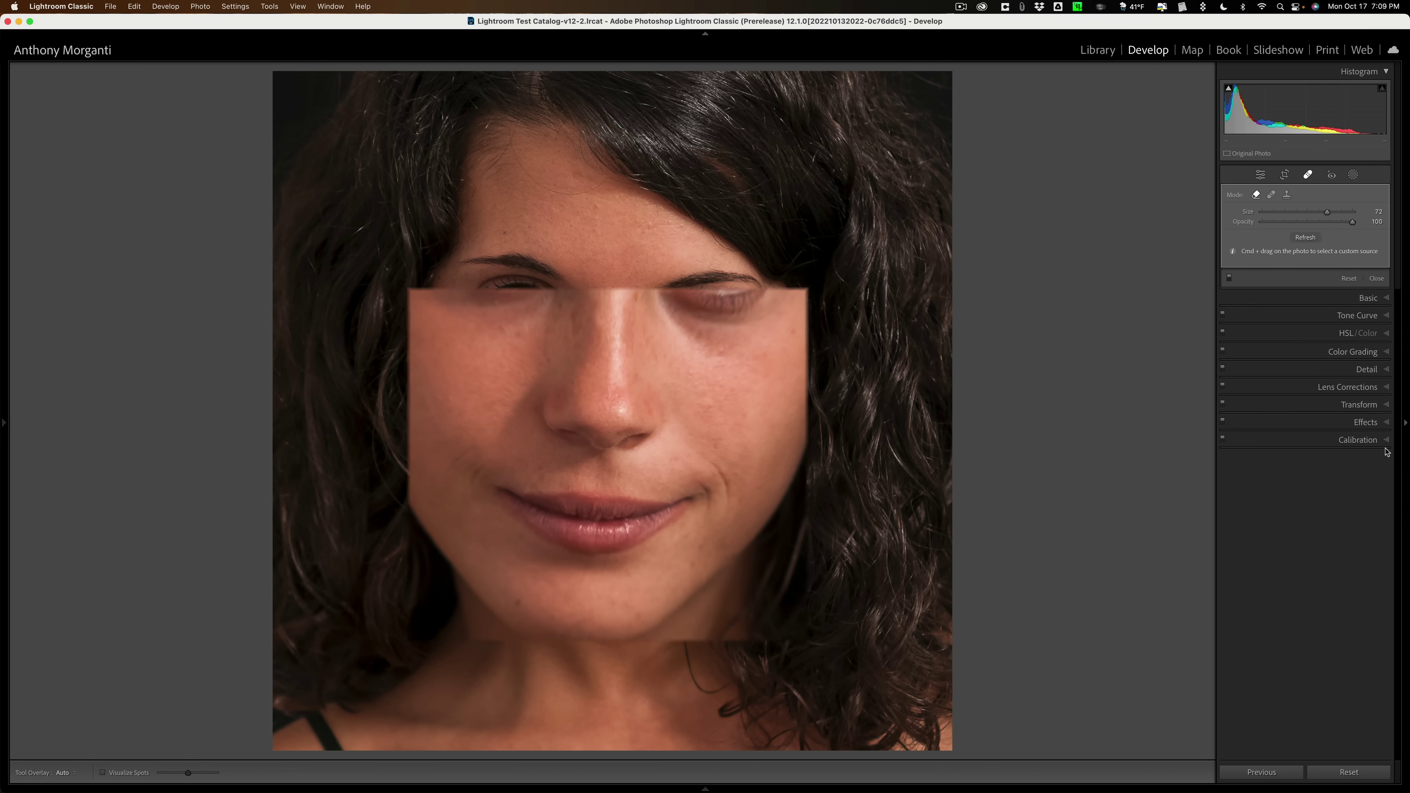
# Compare with the Before view, then remove the remaining cheek spot, forehead blemishes and left-cheek mark.
pyautogui.press('\\')
pyautogui.press('\\')
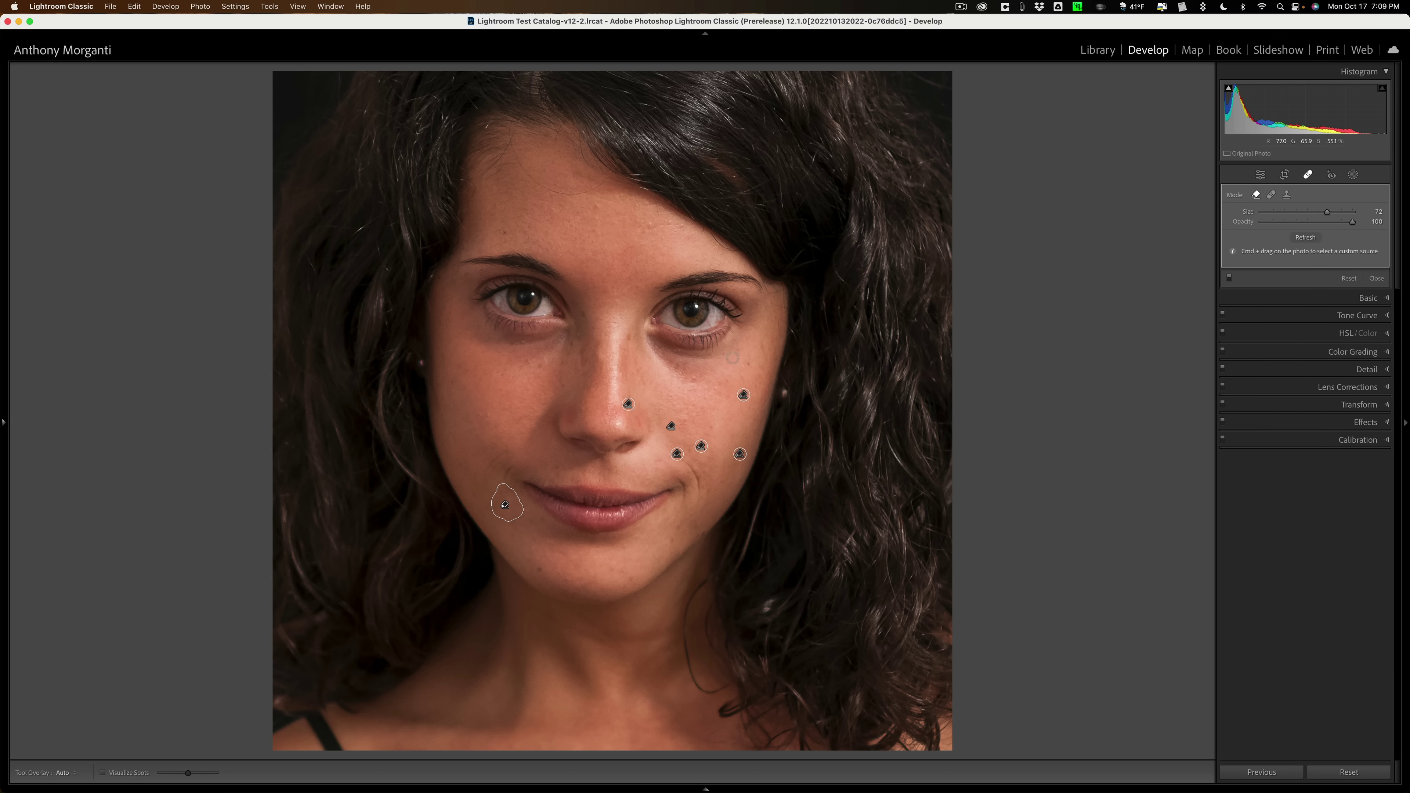
pyautogui.click(749, 364)
pyautogui.click(649, 225)
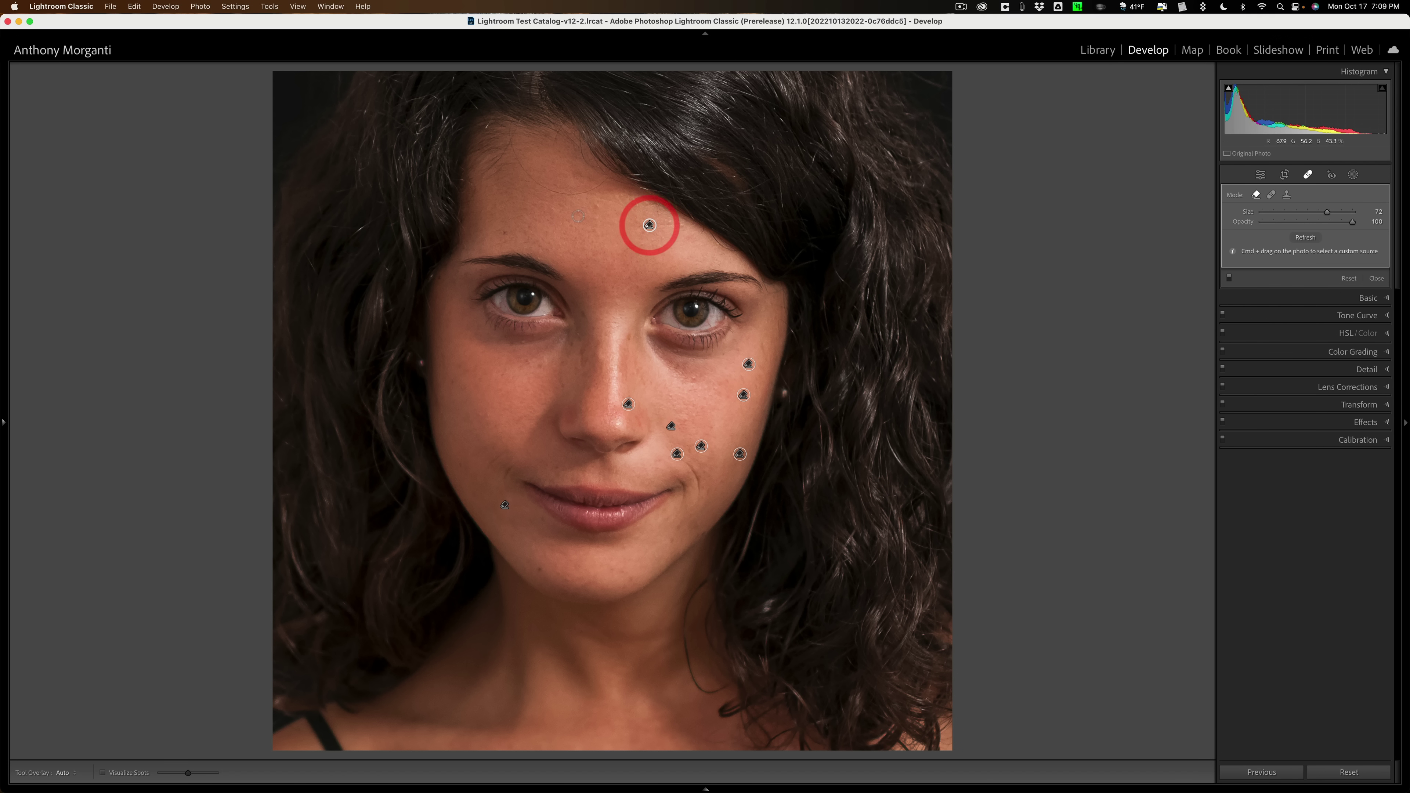
pyautogui.click(597, 206)
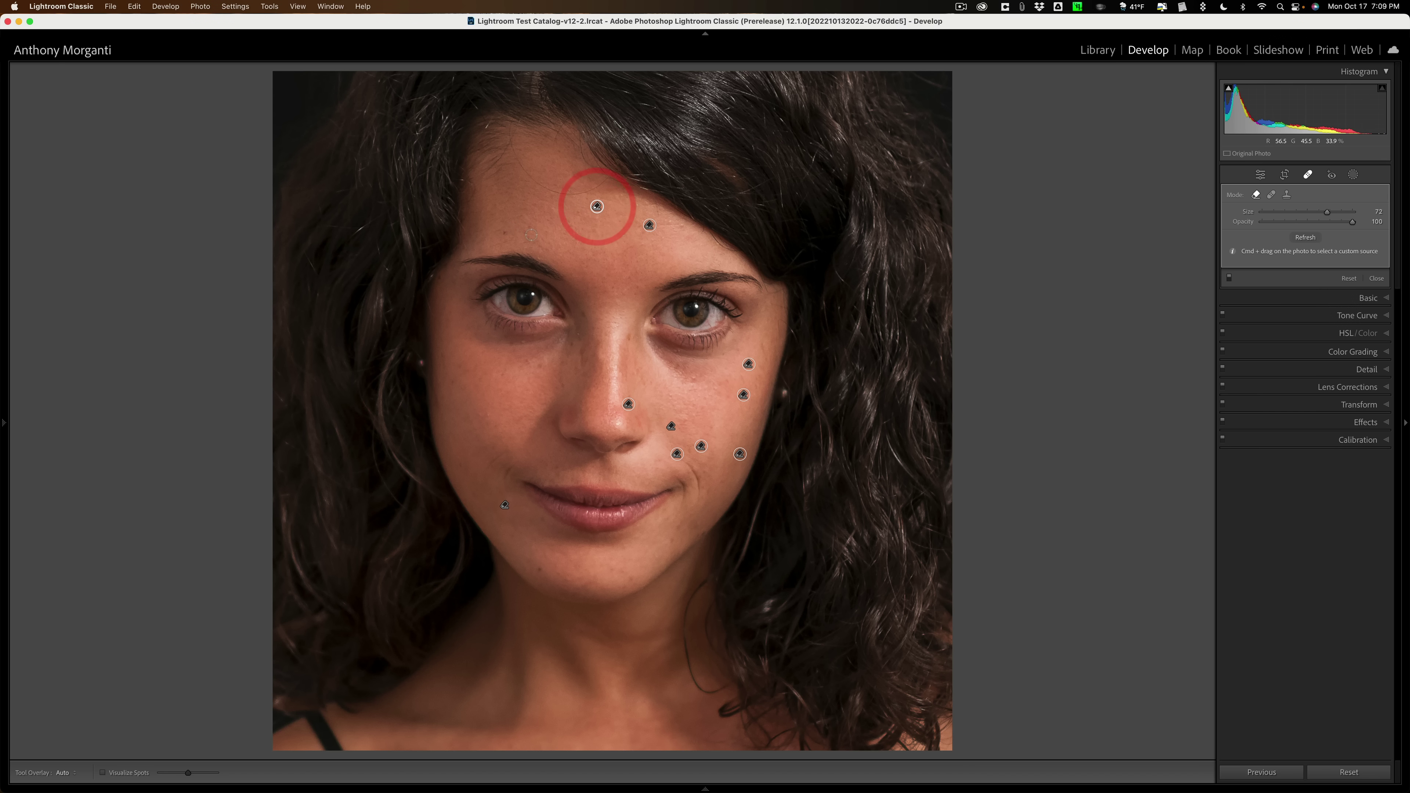
pyautogui.moveTo(505, 234); pyautogui.dragTo(518, 229)
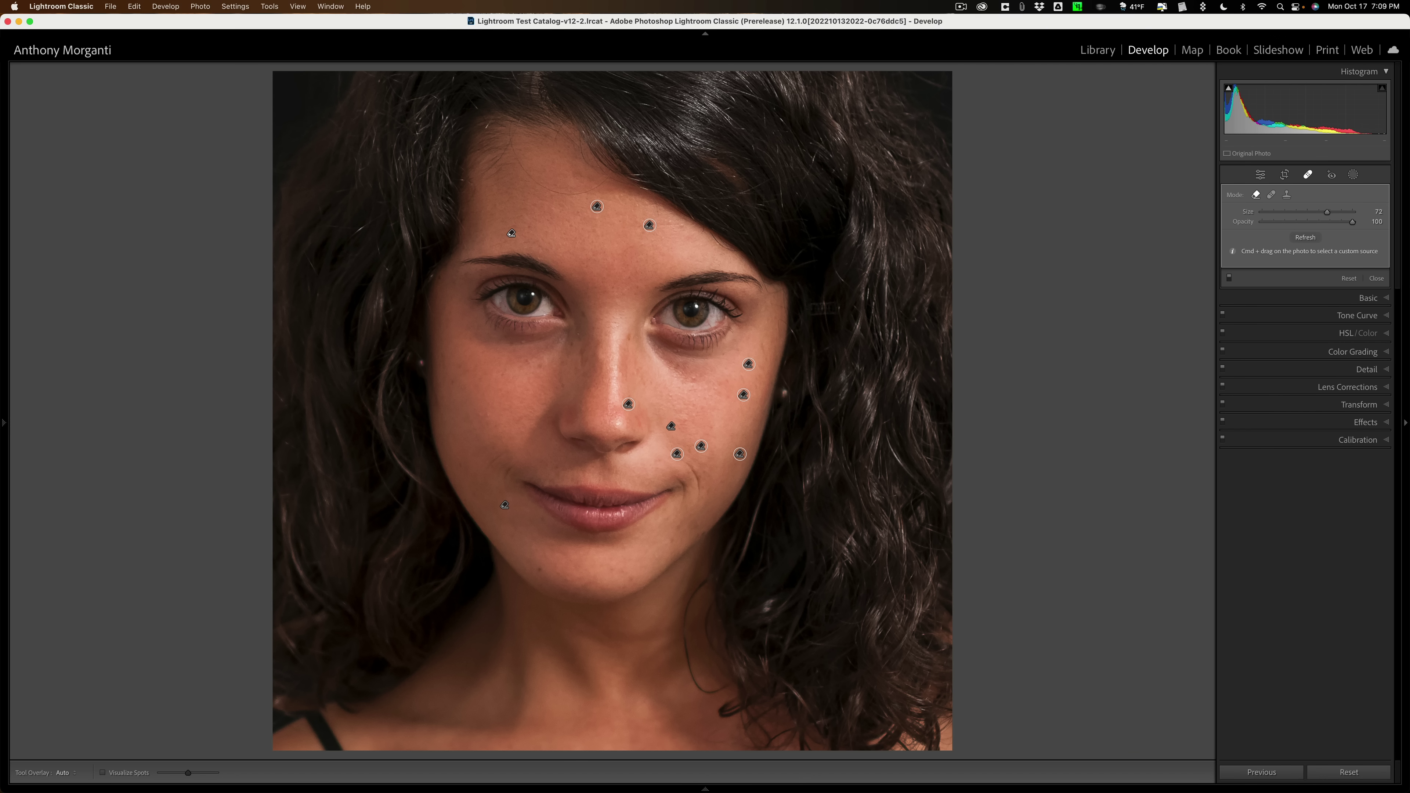
pyautogui.moveTo(540, 365); pyautogui.dragTo(526, 361)
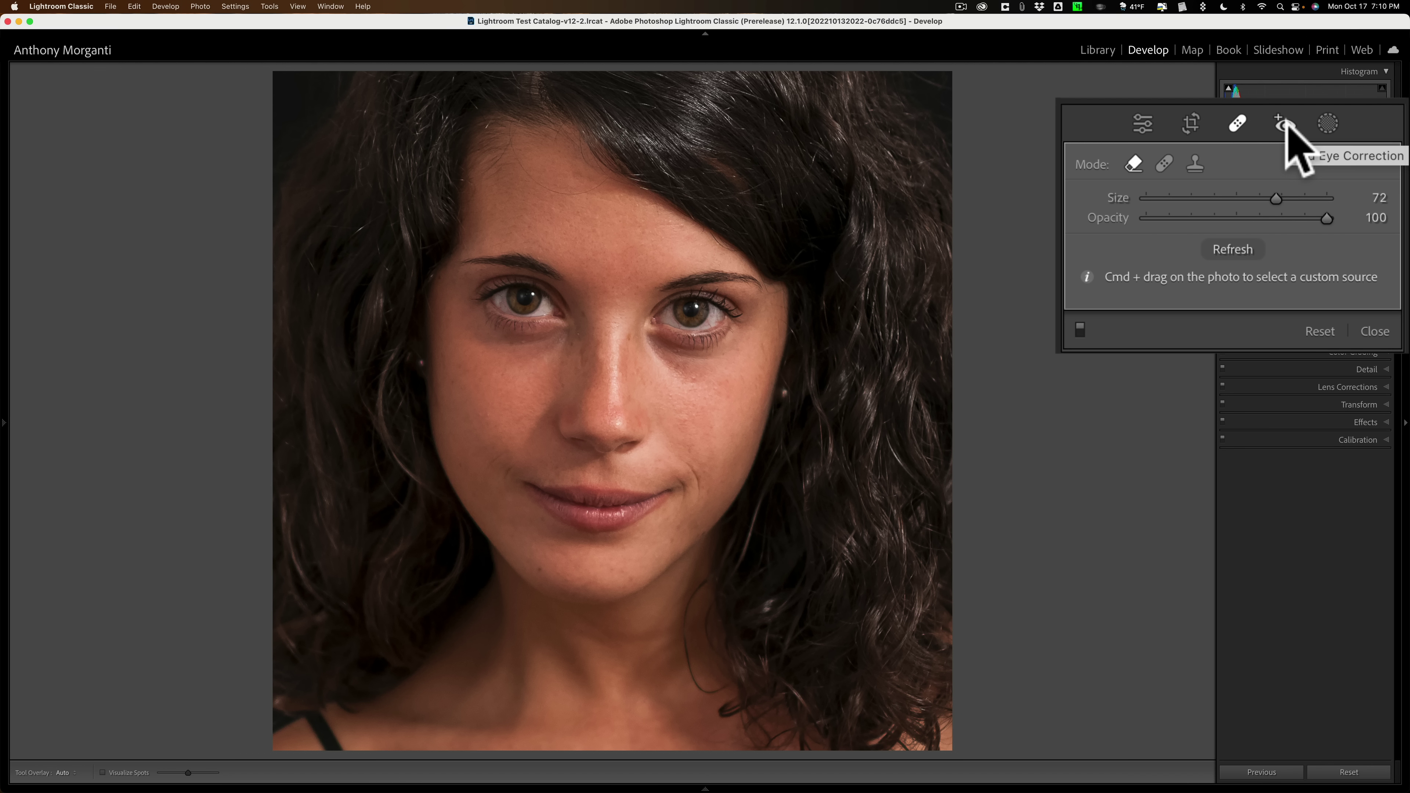
# Toggle off the Crop and Spot Removal tools to return to the Edit panels, then advance to the juice-and-apple photo.
pyautogui.moveTo(1170, 786)
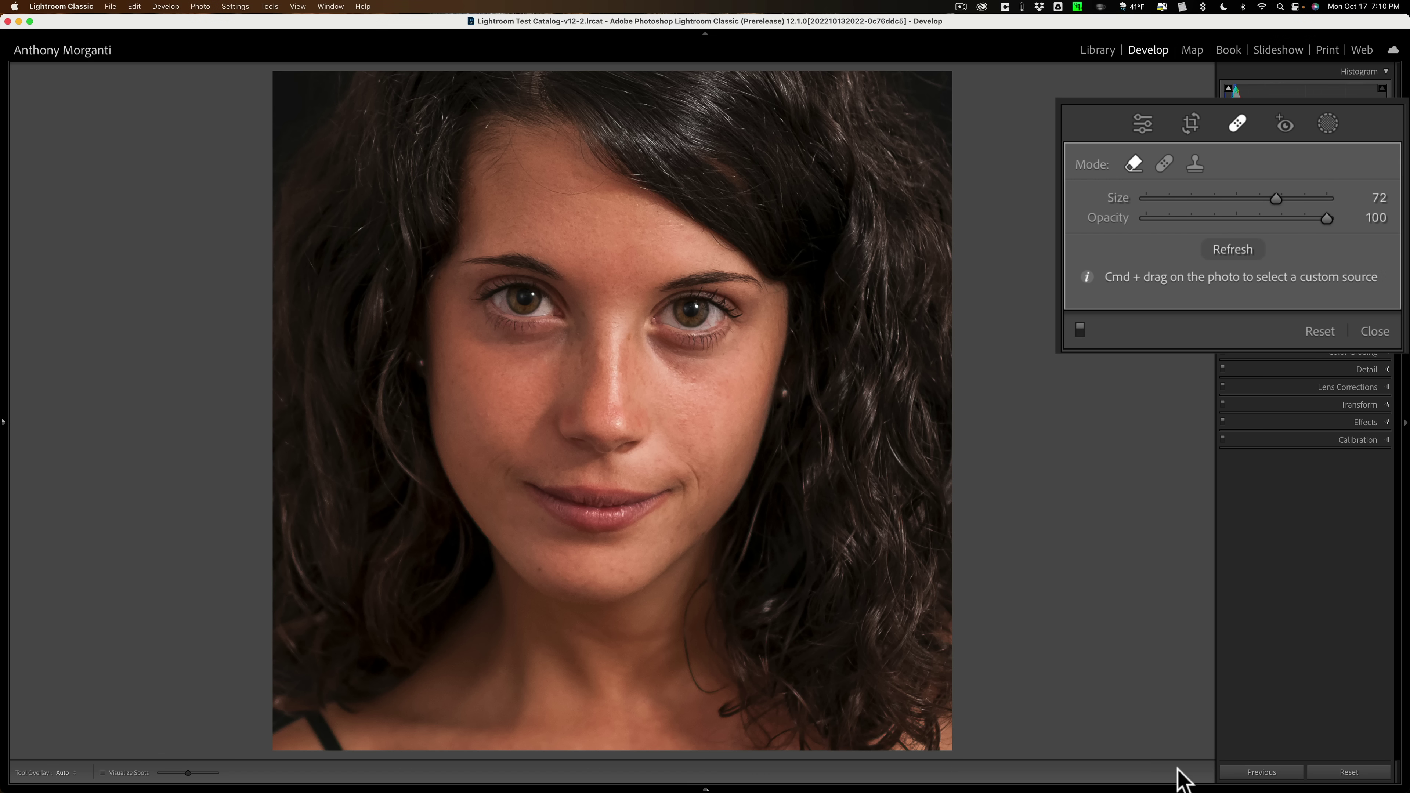
pyautogui.click(1141, 121)
pyautogui.click(1189, 121)
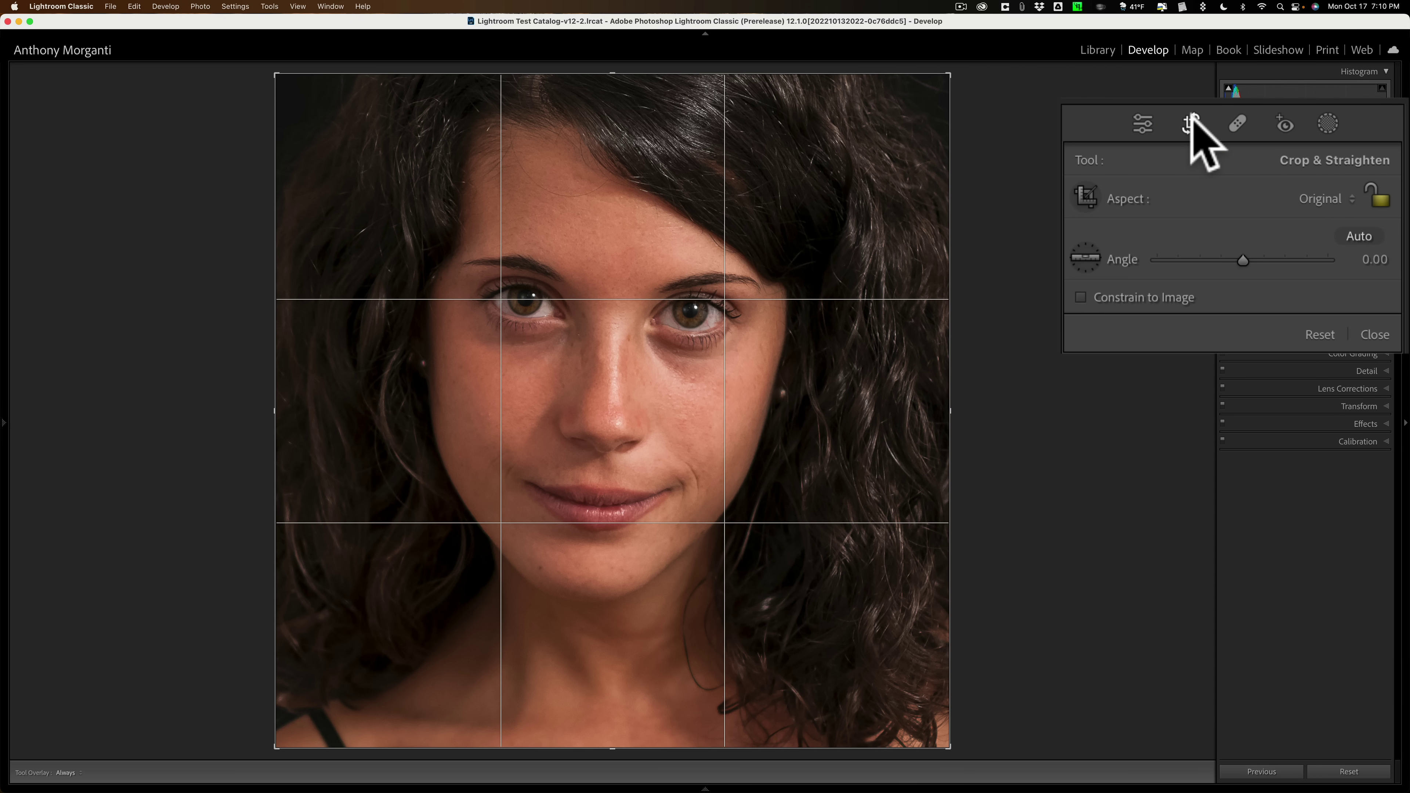
pyautogui.click(1191, 119)
pyautogui.click(1238, 123)
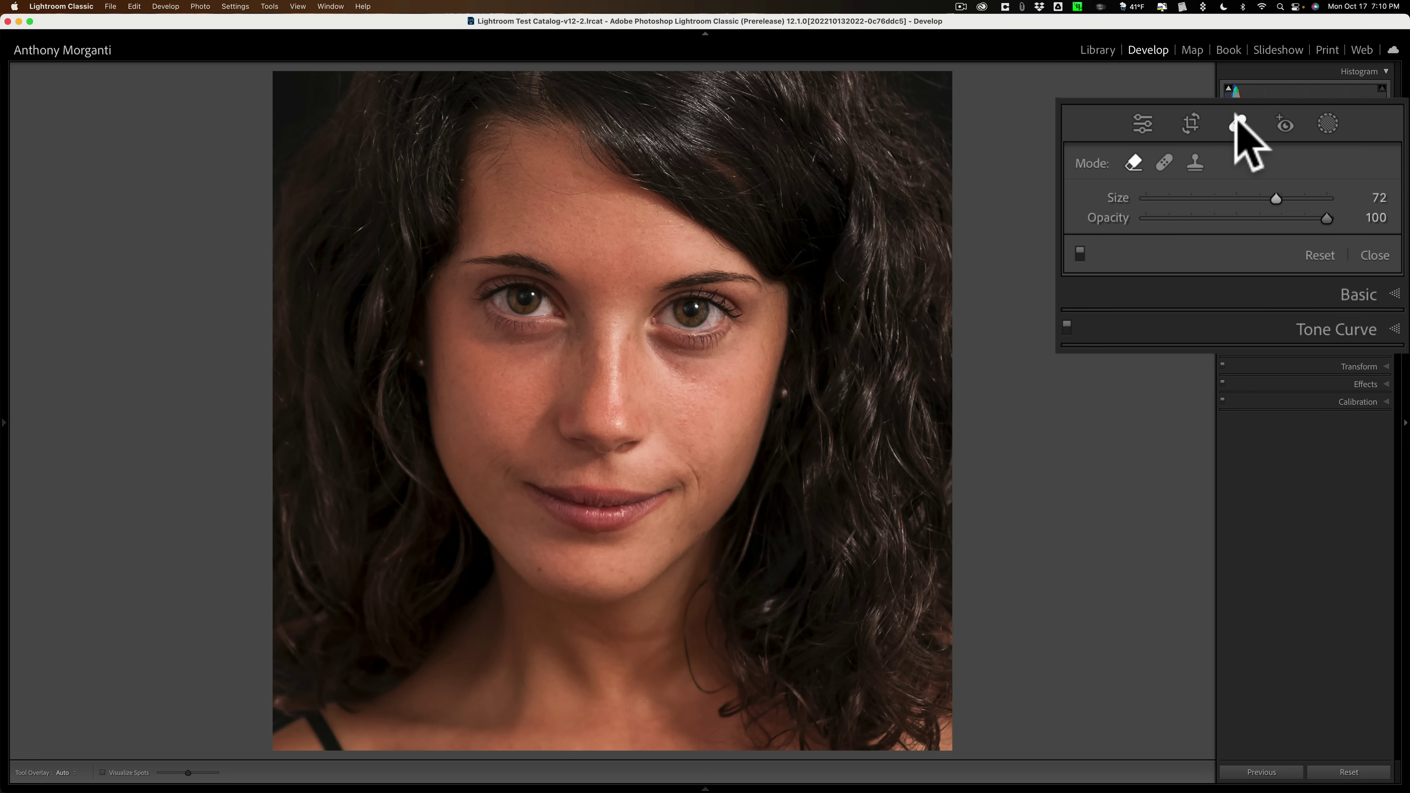
pyautogui.click(1237, 120)
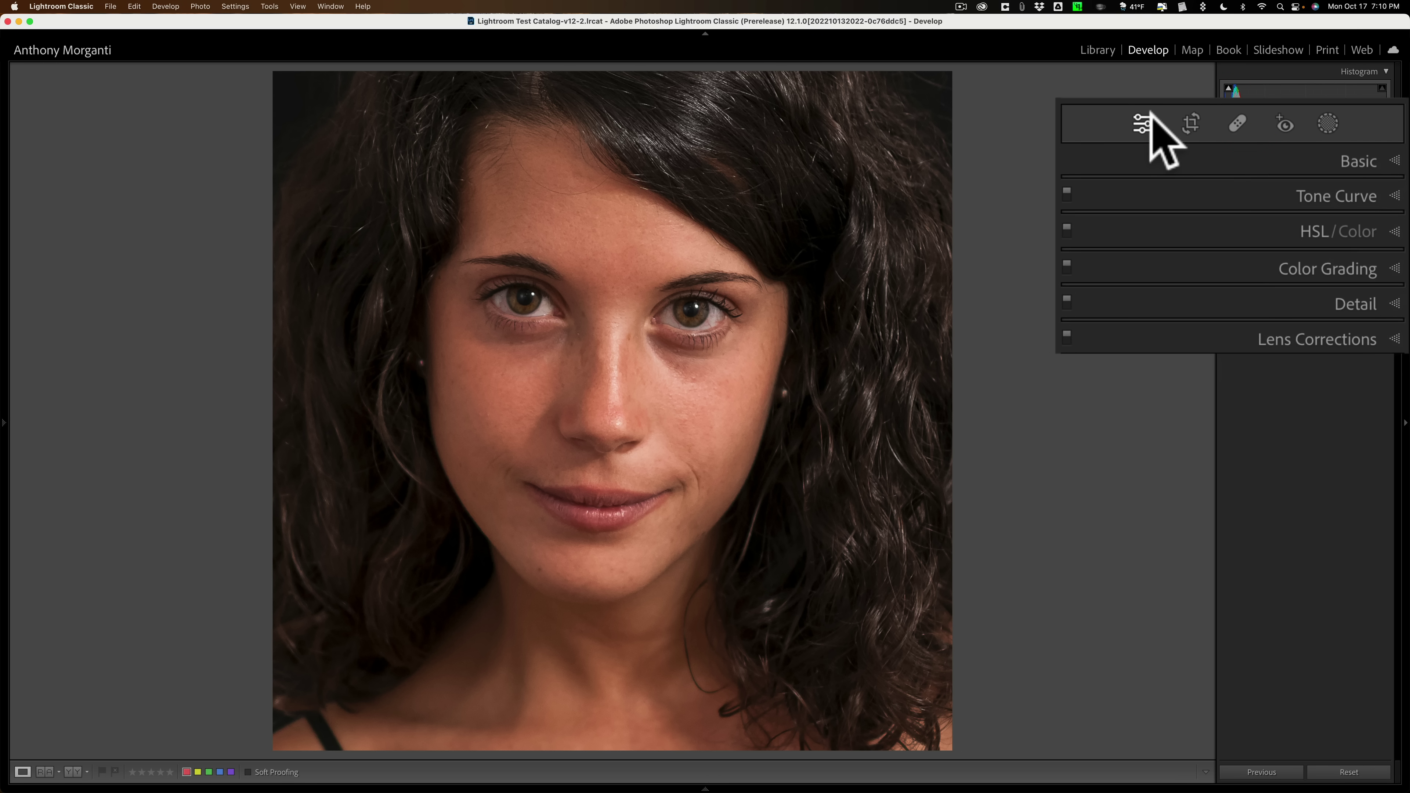
pyautogui.click(1184, 121)
pyautogui.click(1240, 125)
pyautogui.click(1142, 124)
pyautogui.press('Right')
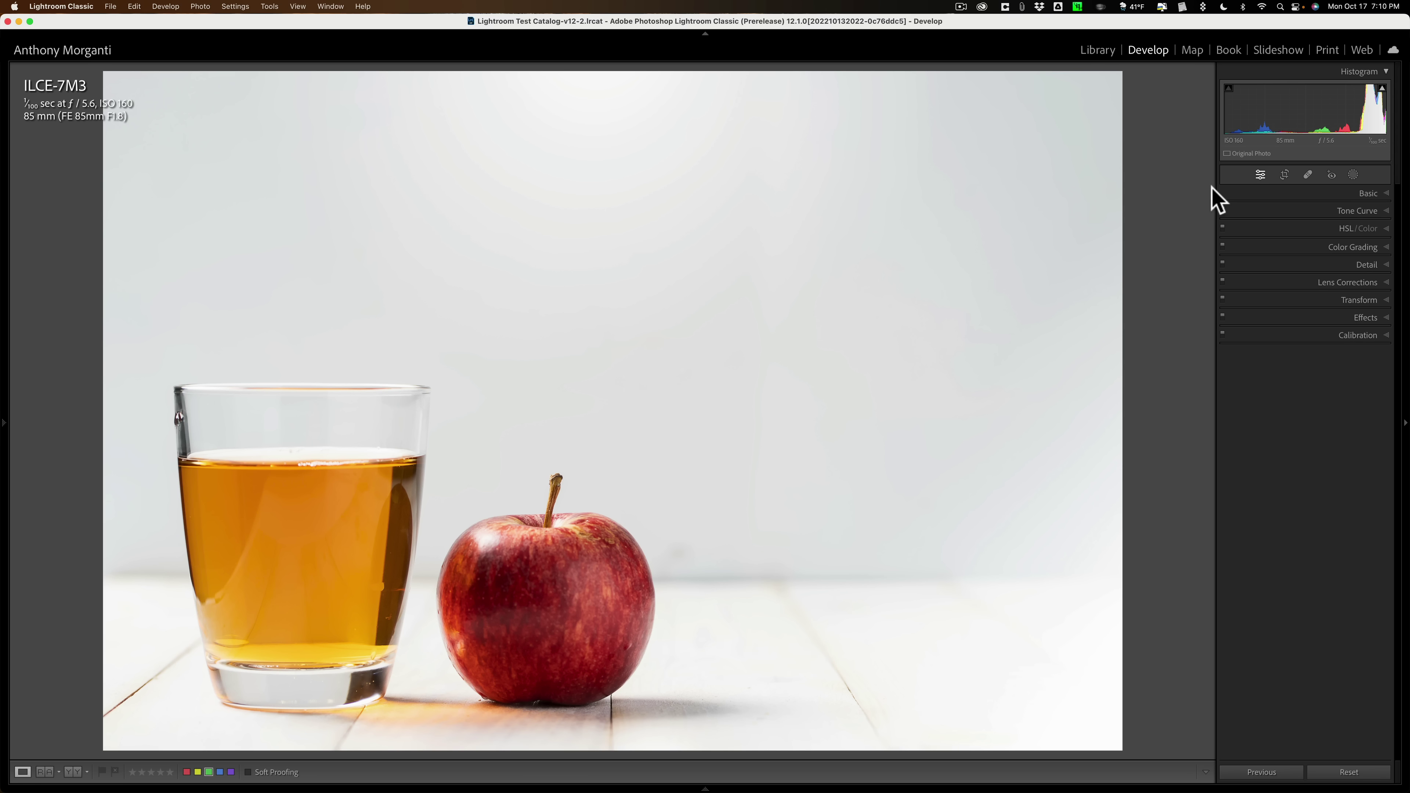
# Add an Objects mask with a smaller selection brush and paint over the red apple.
pyautogui.click(1353, 174)
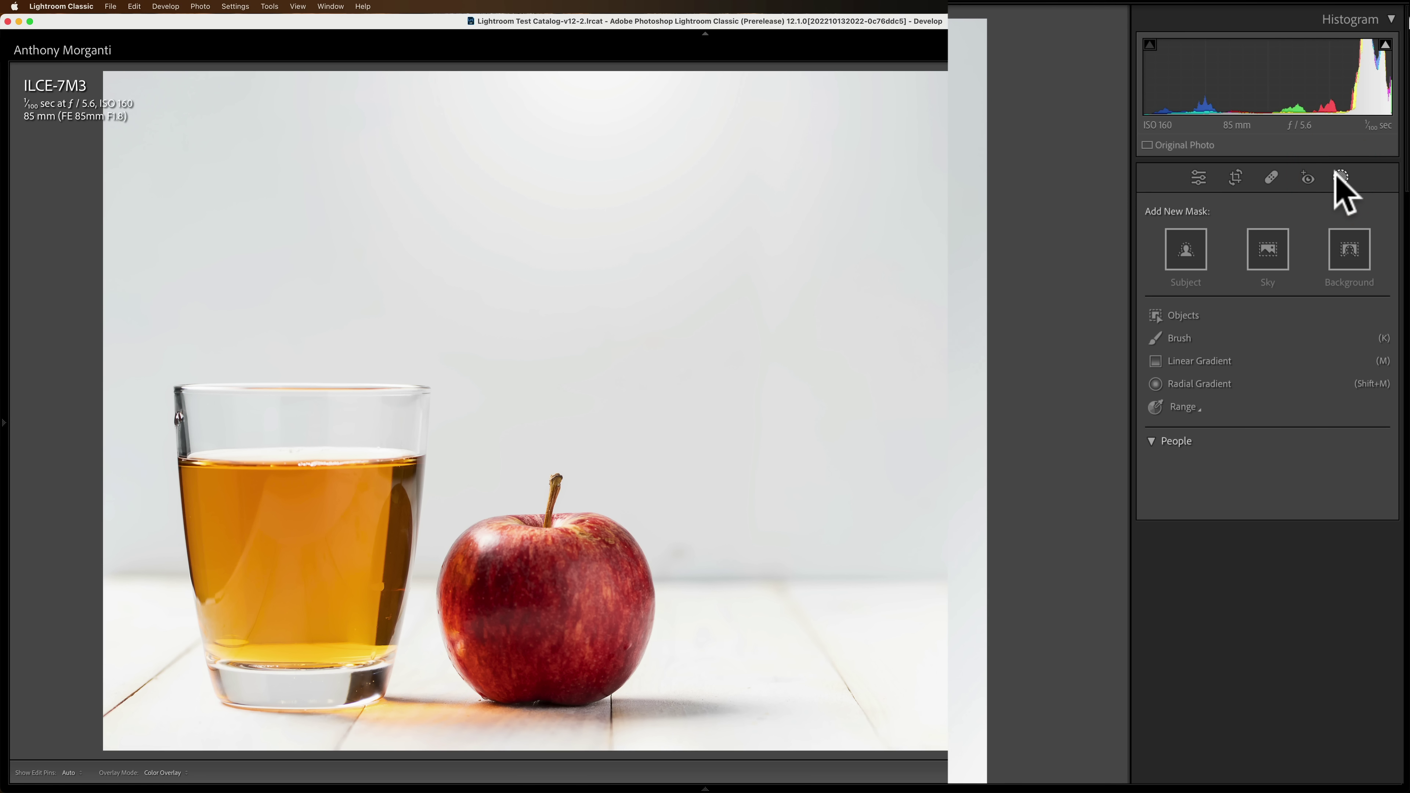
pyautogui.click(1184, 315)
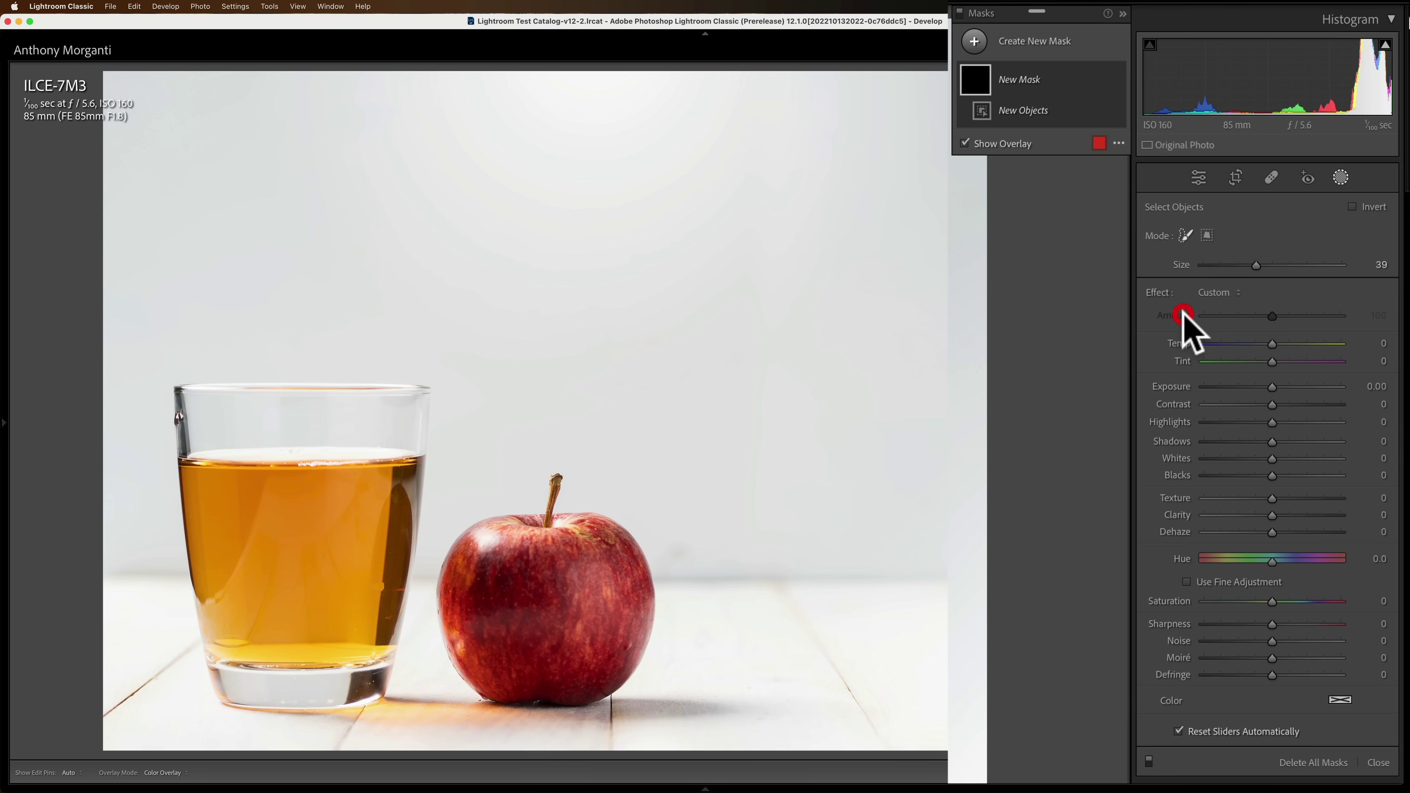
pyautogui.click(1184, 235)
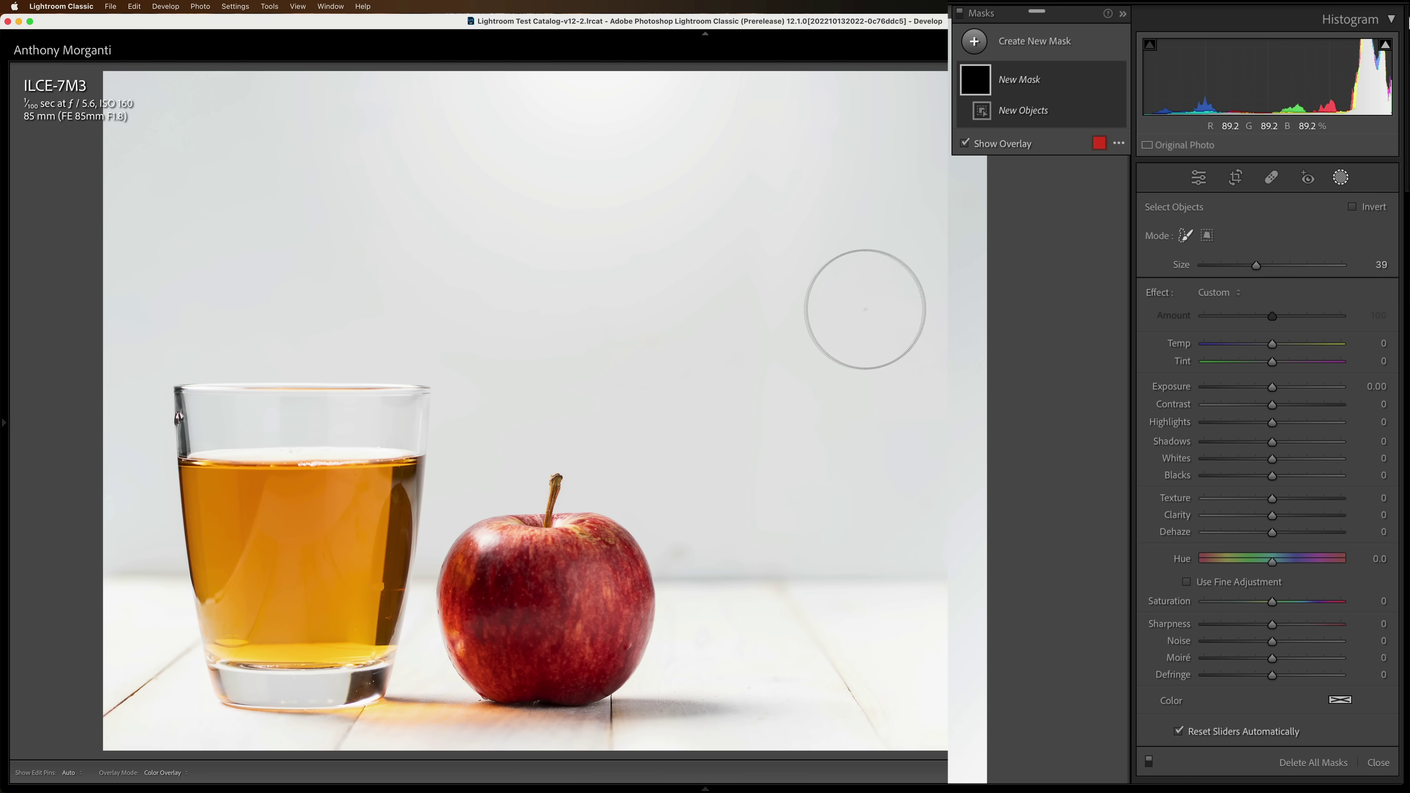
pyautogui.moveTo(1256, 265); pyautogui.dragTo(1235, 265)
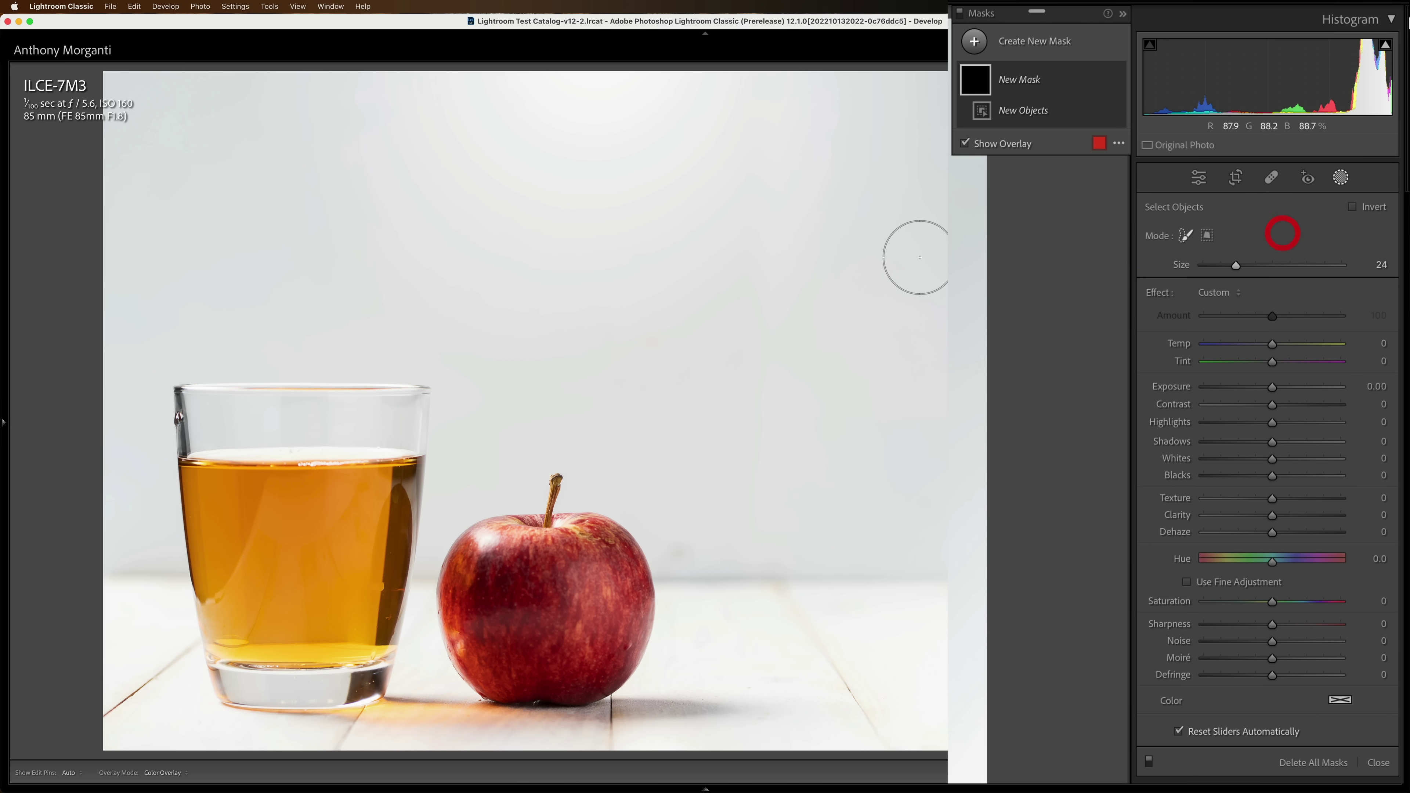
pyautogui.press(']')
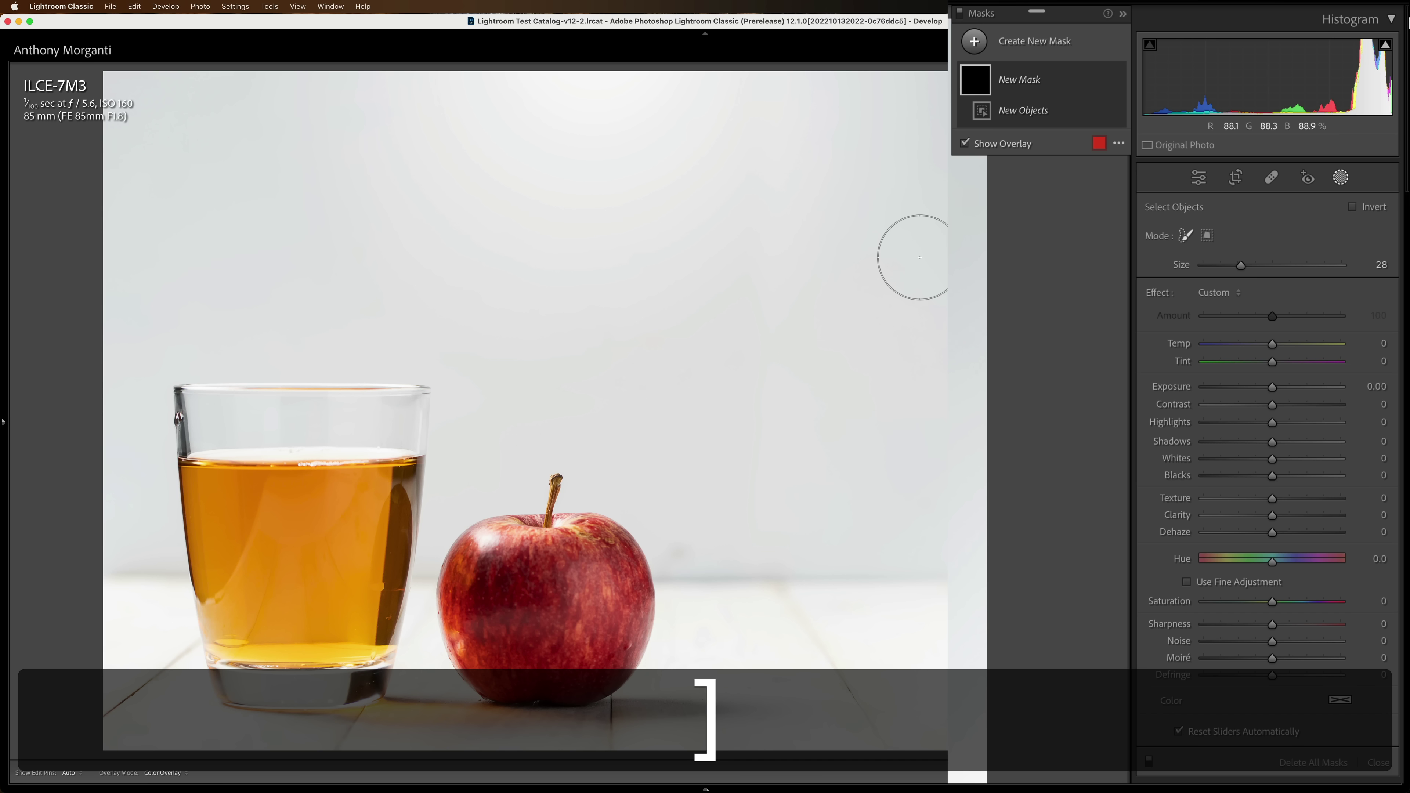
pyautogui.press('[')
pyautogui.press(']')
pyautogui.press(']')
pyautogui.press(']')
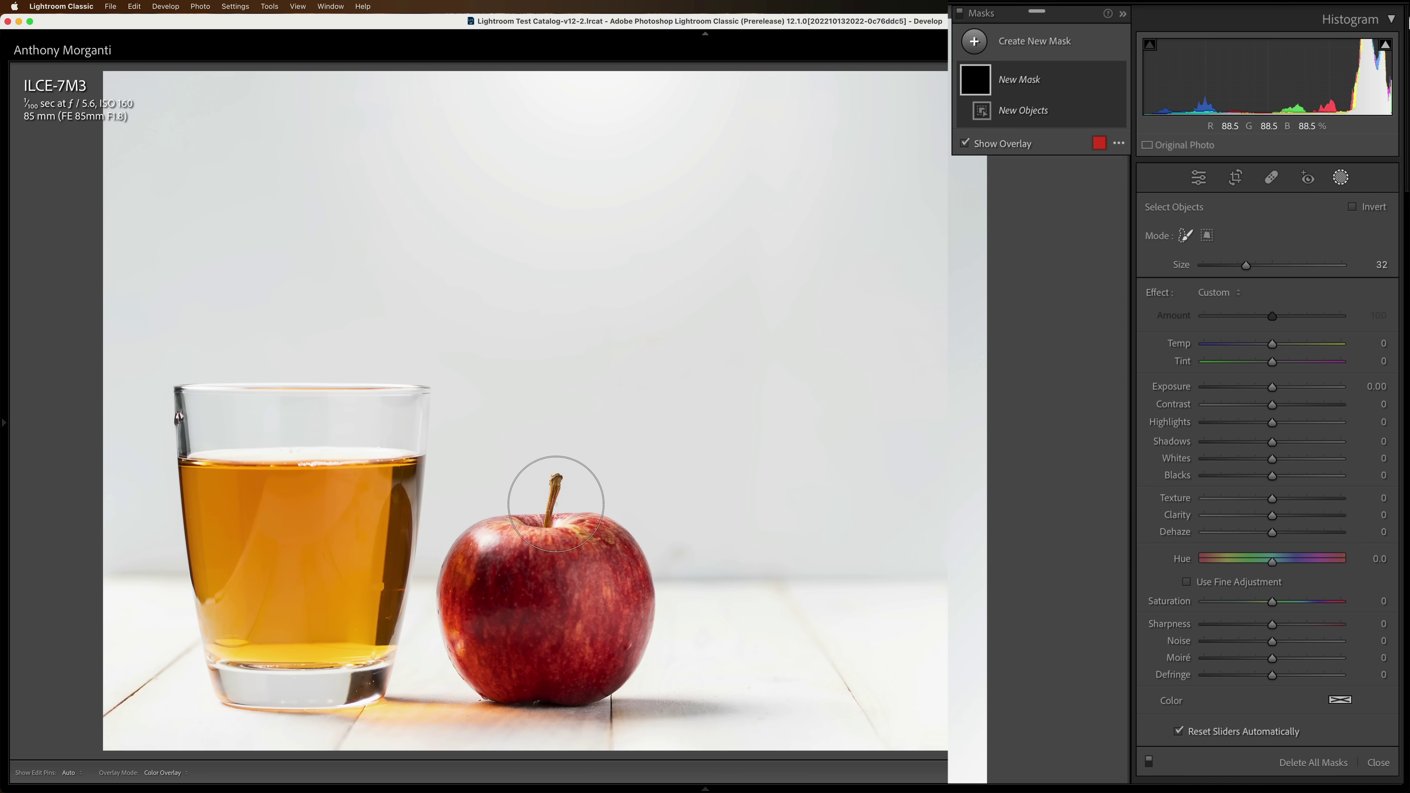
pyautogui.moveTo(555, 500)
pyautogui.mouseDown()
pyautogui.moveTo(503, 533)
pyautogui.moveTo(459, 602)
pyautogui.moveTo(477, 674)
pyautogui.moveTo(552, 695)
pyautogui.moveTo(605, 650)
pyautogui.moveTo(610, 548)
pyautogui.moveTo(560, 504)
pyautogui.moveTo(528, 623)
pyautogui.moveTo(581, 600)
pyautogui.mouseUp()
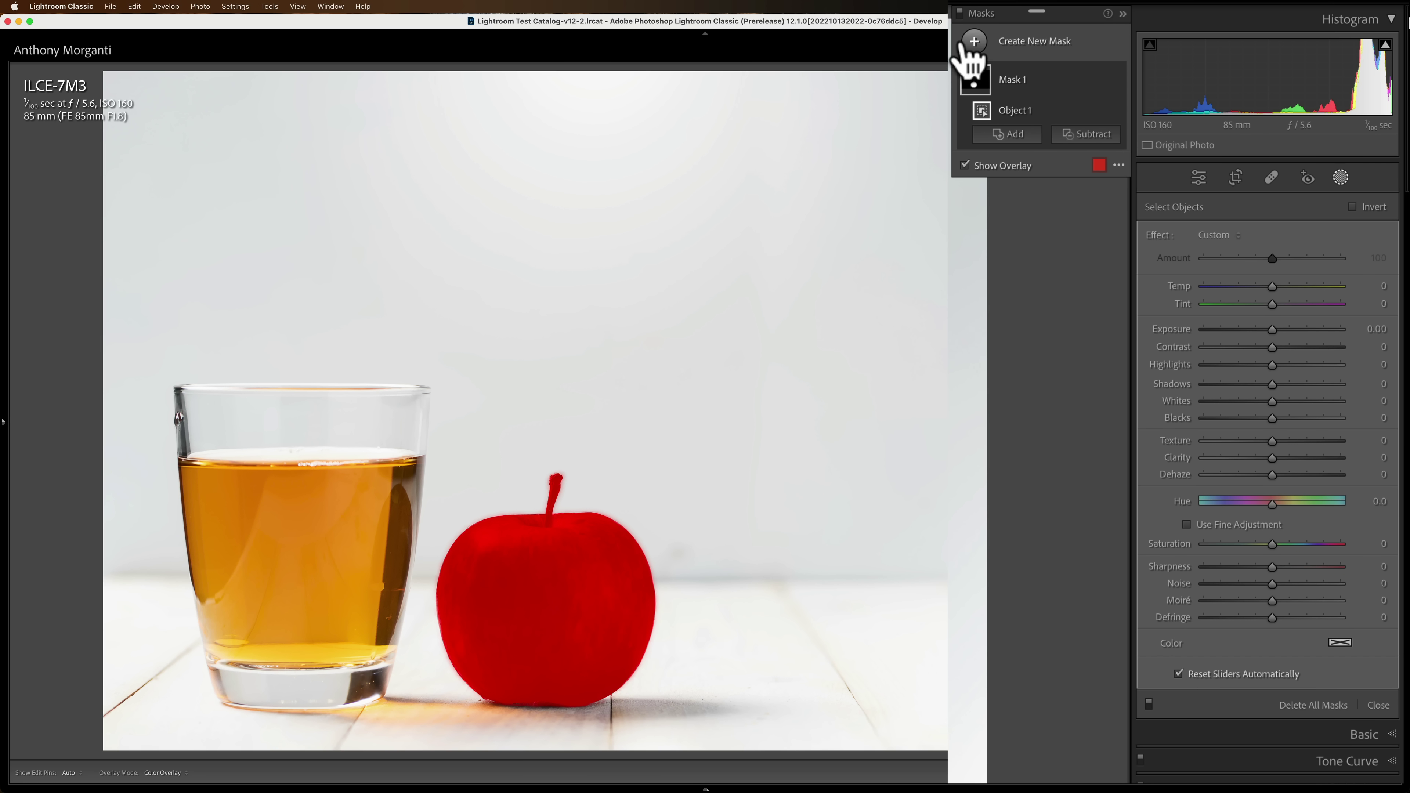
# Add a second Objects mask by drawing a selection box around the juice glass.
pyautogui.click(974, 41)
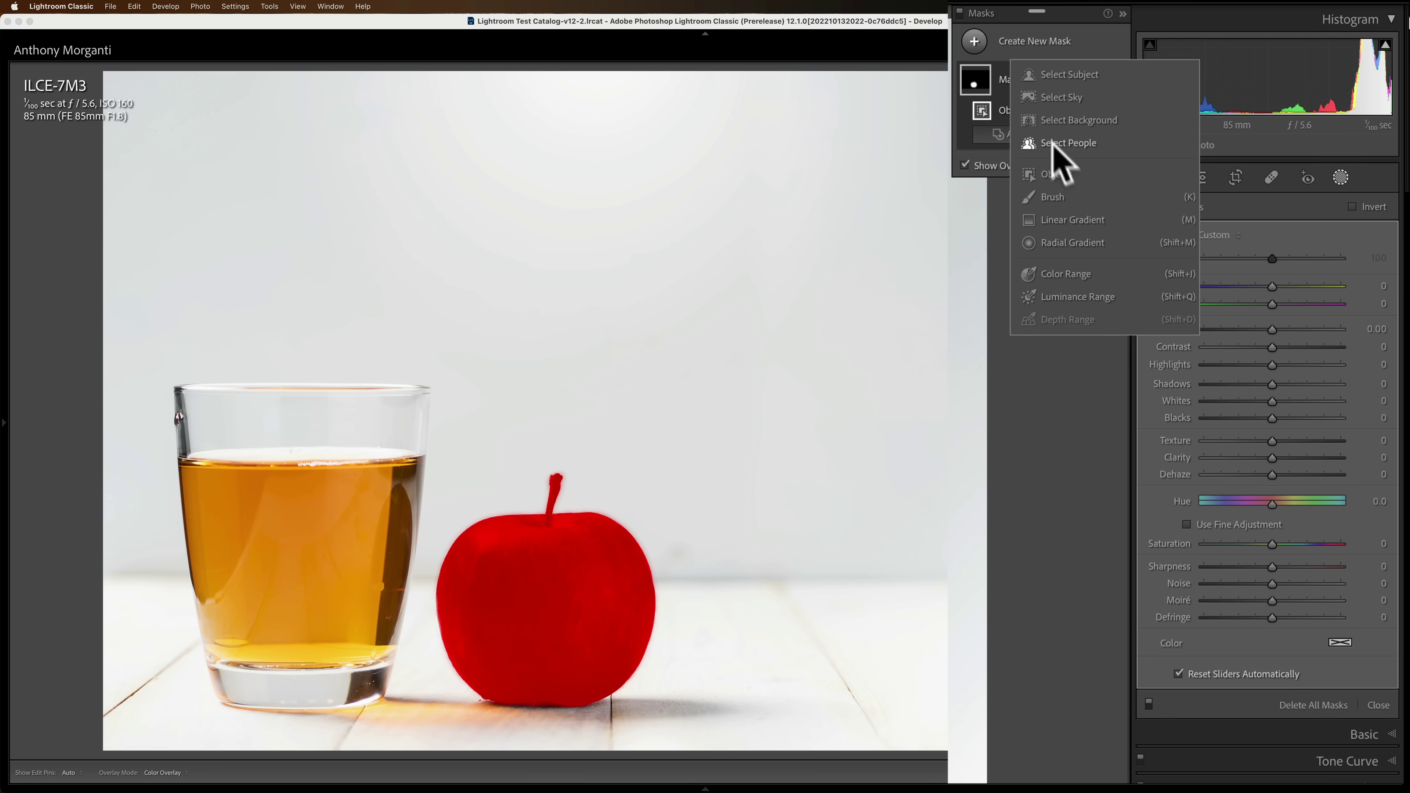
pyautogui.click(1055, 169)
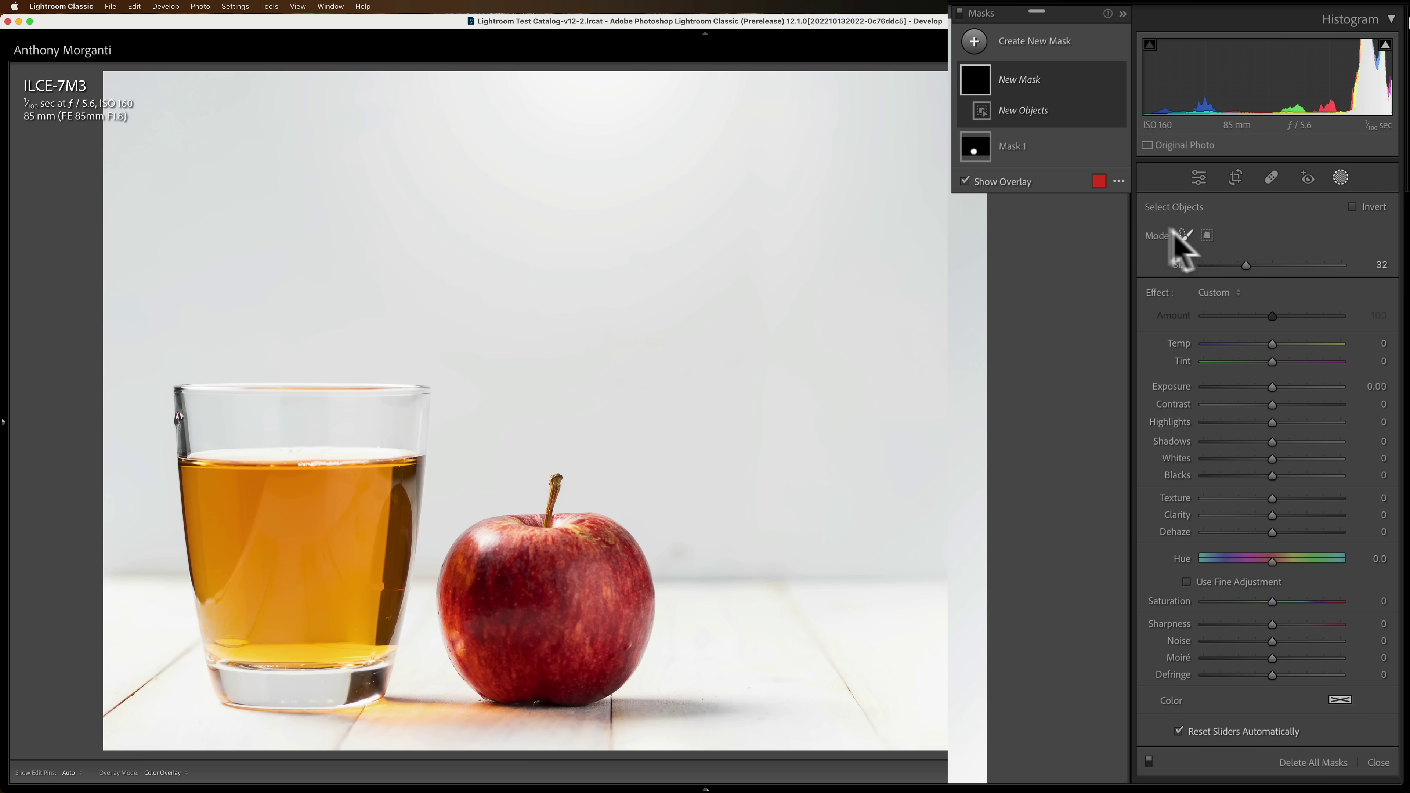
pyautogui.click(1206, 234)
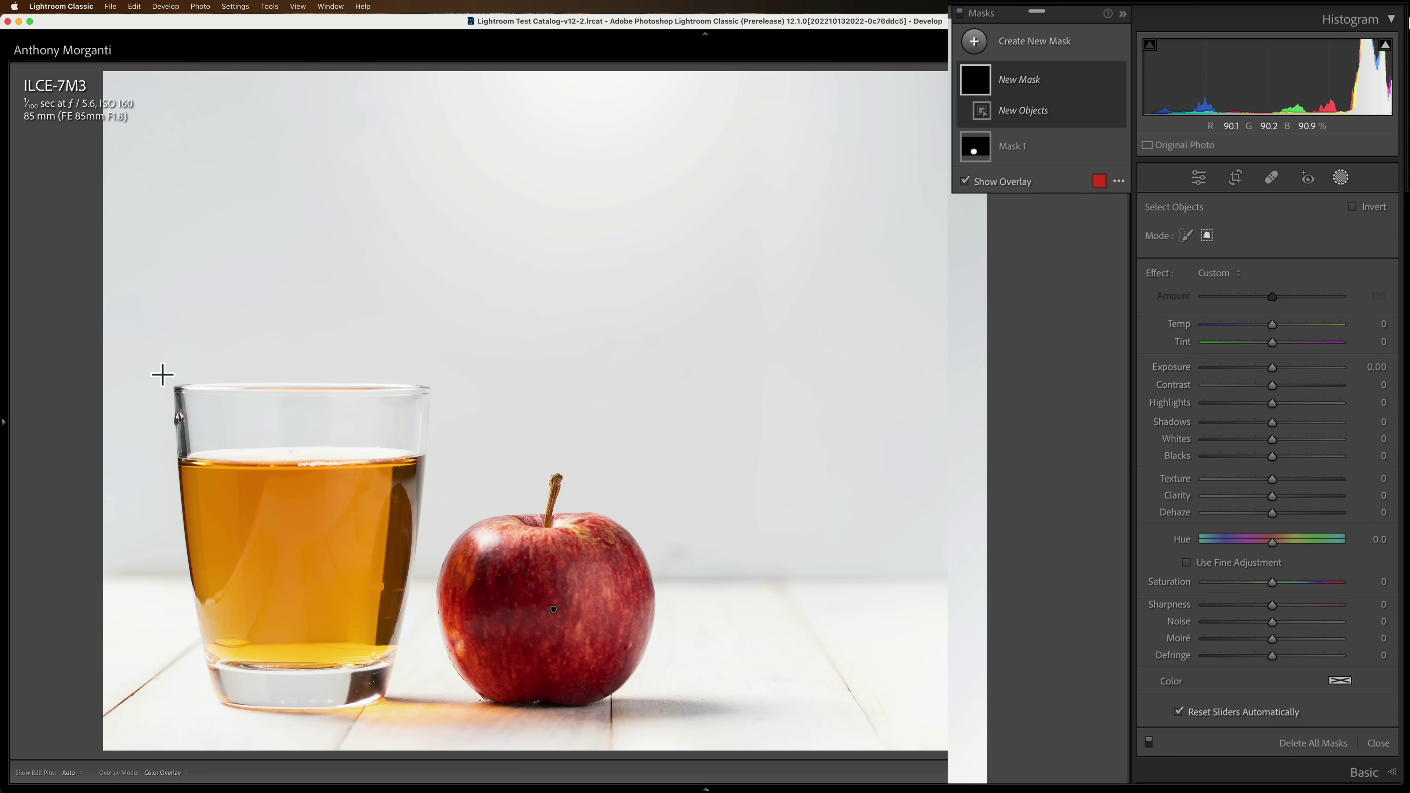
pyautogui.moveTo(161, 373); pyautogui.dragTo(434, 727)
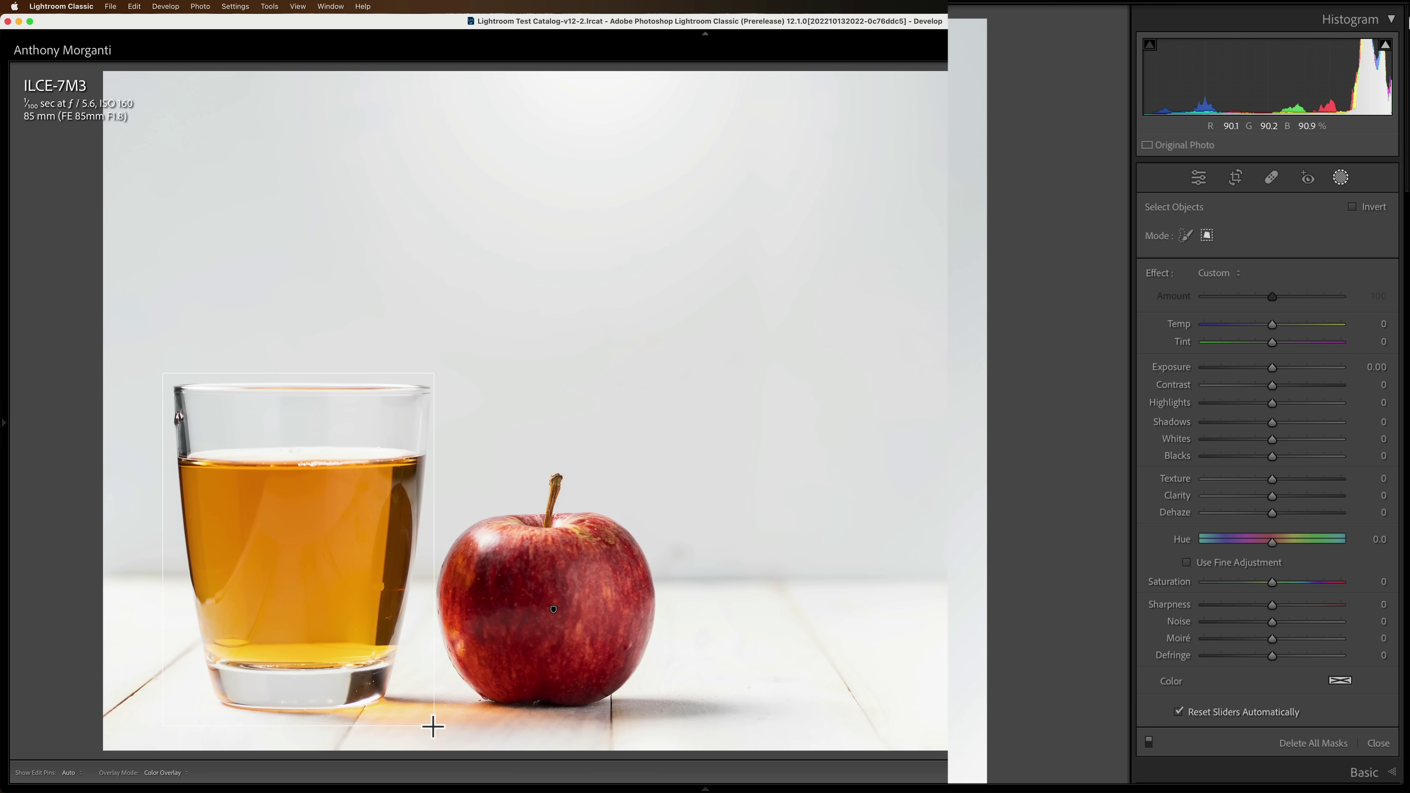
pyautogui.moveTo(432, 726); pyautogui.dragTo(433, 727)
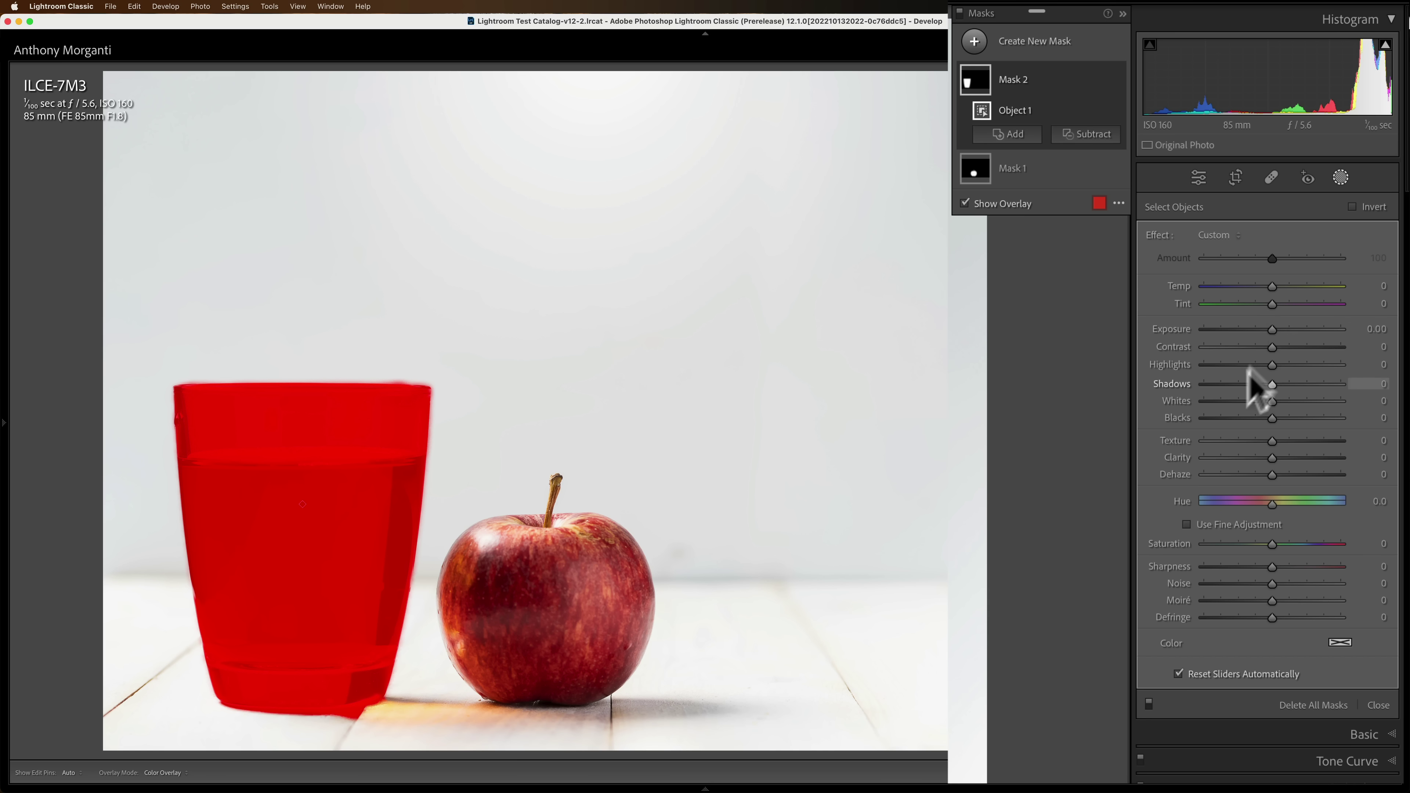
# Give the glass mask Exposure 0.29 and Clarity 36.
pyautogui.moveTo(1269, 327); pyautogui.dragTo(1278, 331)
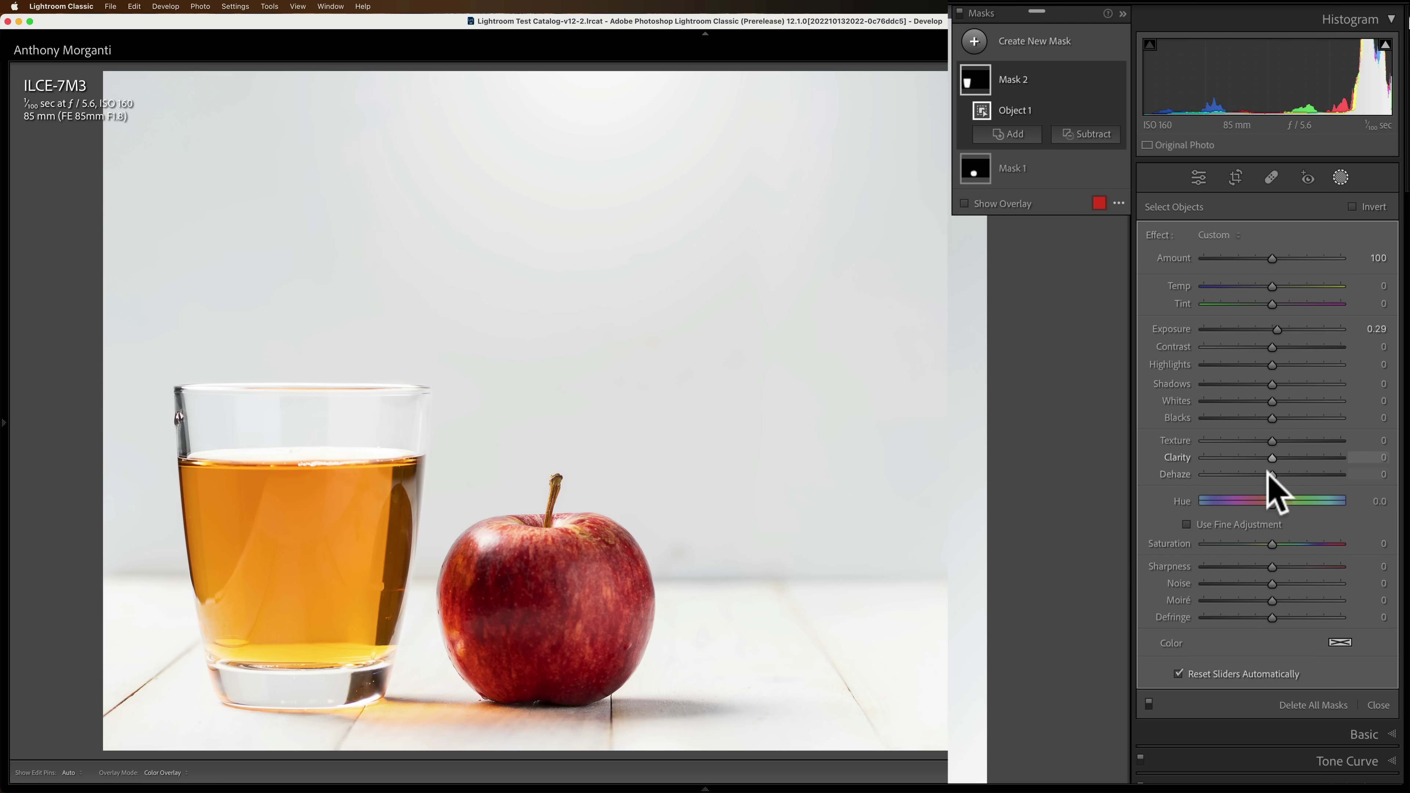
pyautogui.moveTo(1271, 457)
pyautogui.mouseDown()
pyautogui.moveTo(1297, 456)
pyautogui.moveTo(1290, 466)
pyautogui.mouseUp()
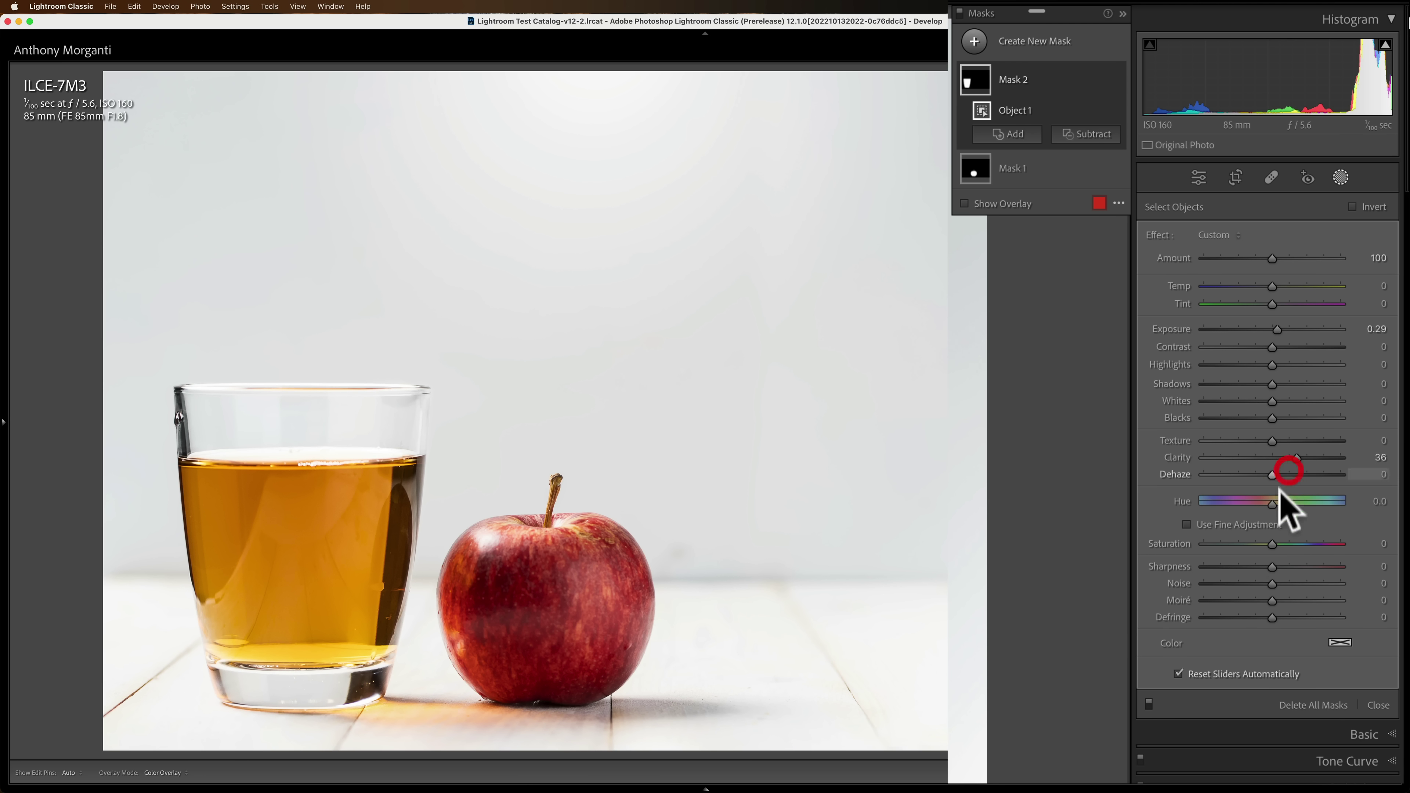
pyautogui.moveTo(1272, 542); pyautogui.dragTo(1314, 543)
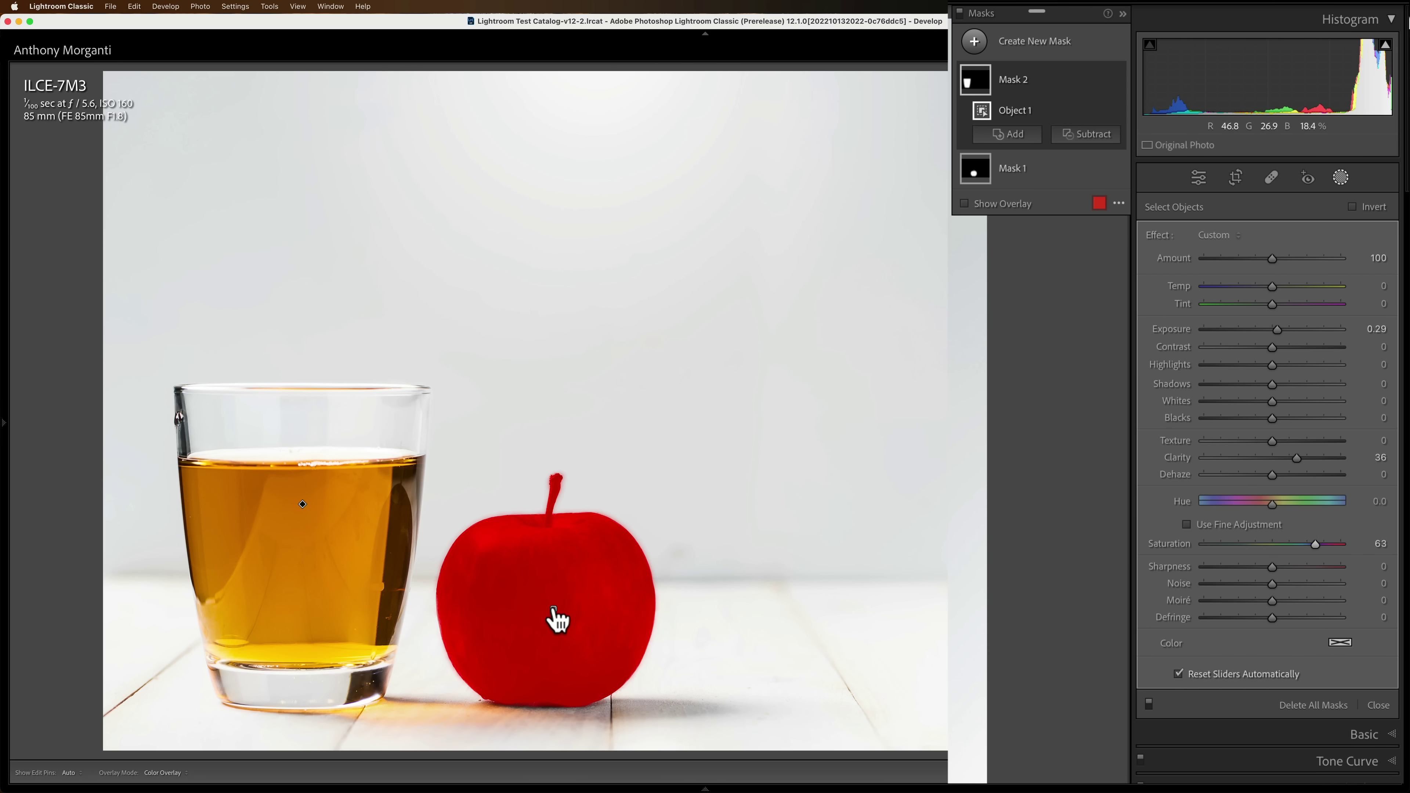
# Set the apple's Mask 1 to Saturation 59 and Exposure 0.53, then go to the yellow-sweater portrait.
pyautogui.click(553, 610)
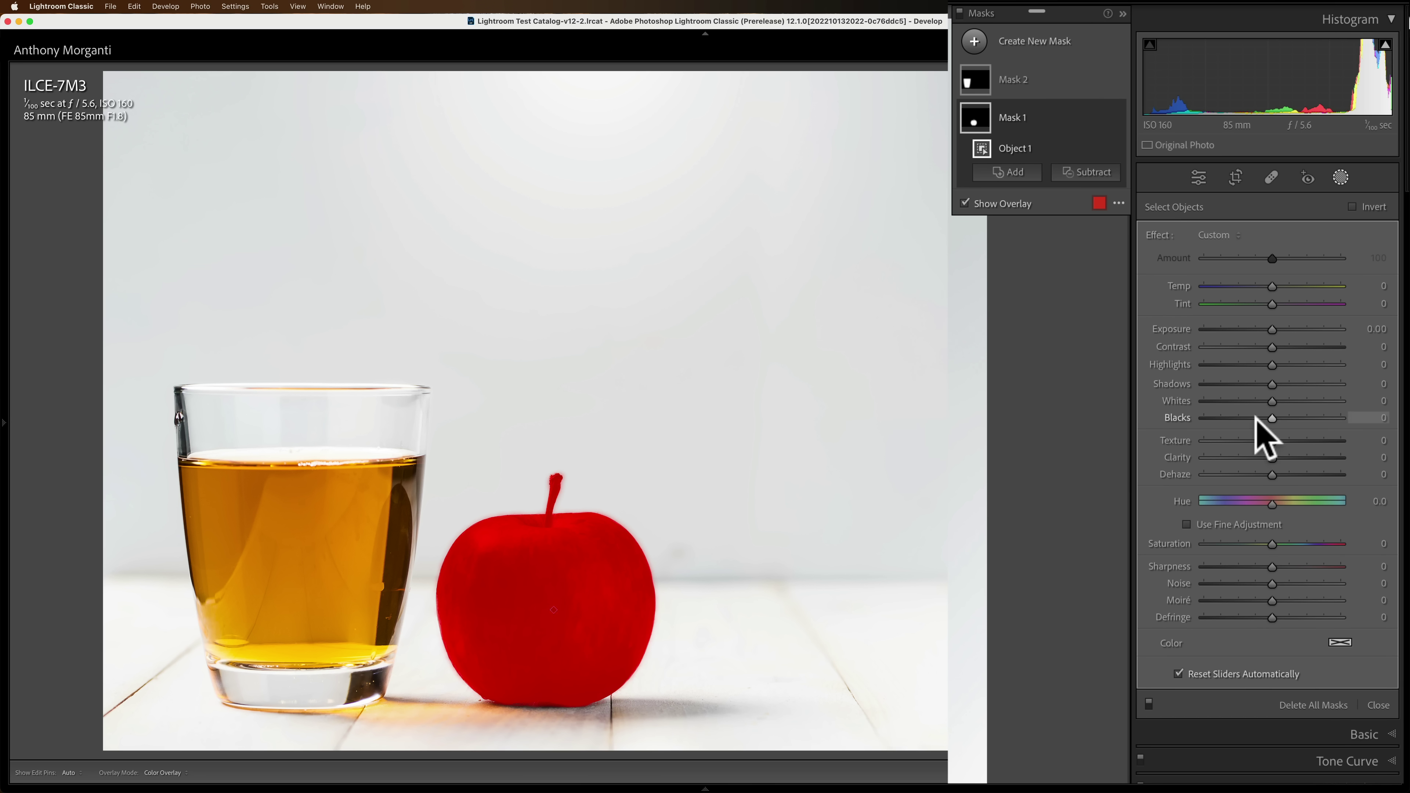
pyautogui.moveTo(1271, 543); pyautogui.dragTo(1312, 543)
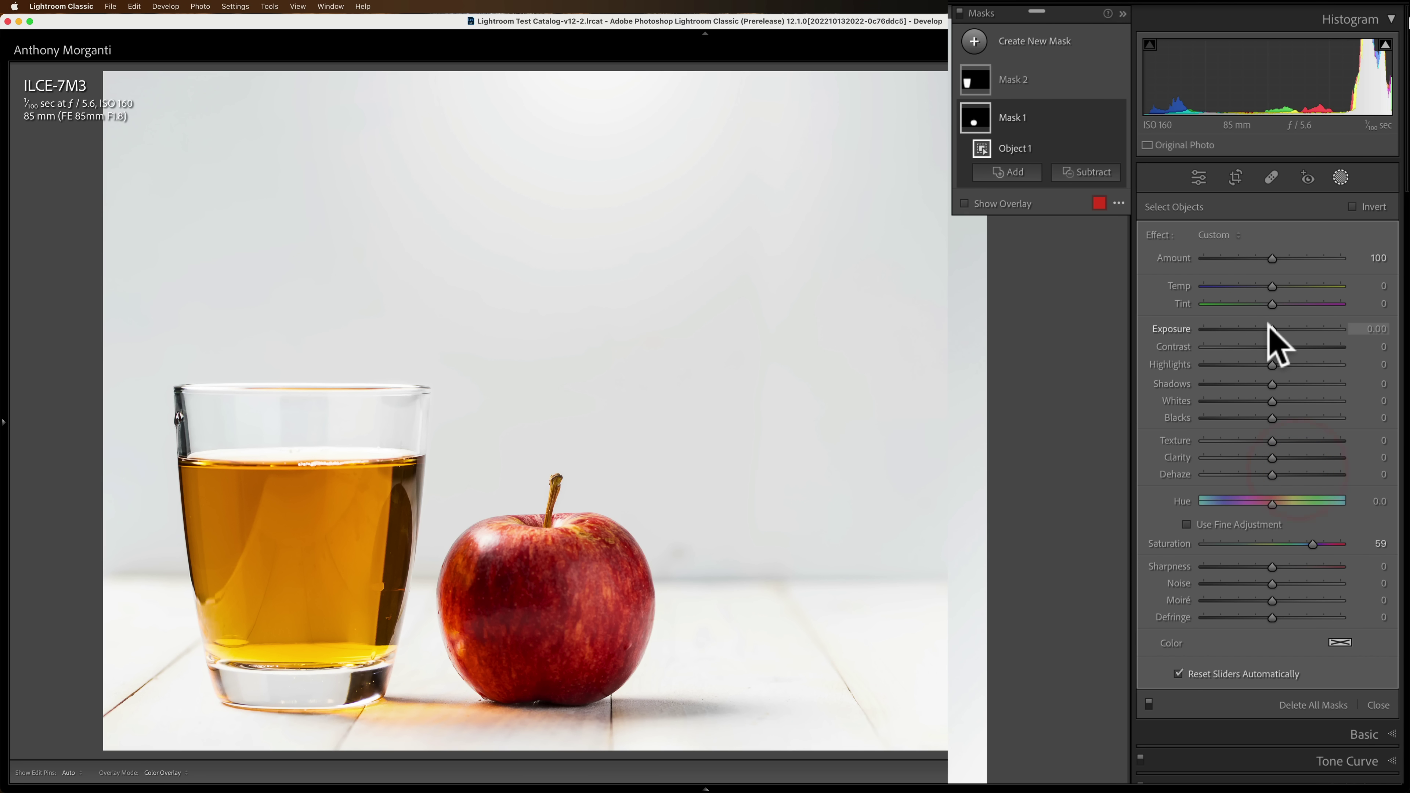
pyautogui.moveTo(1272, 329); pyautogui.dragTo(1277, 327)
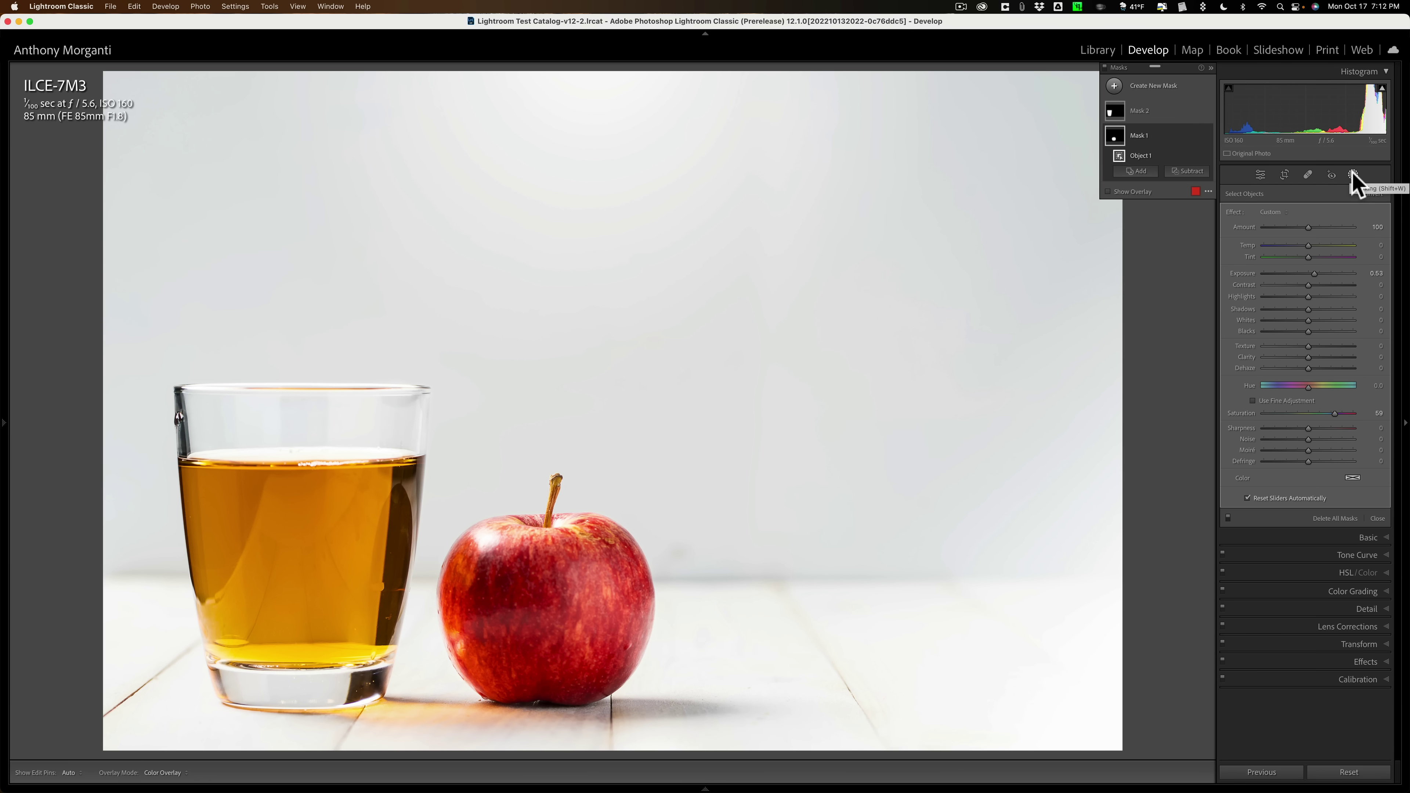
pyautogui.click(1353, 175)
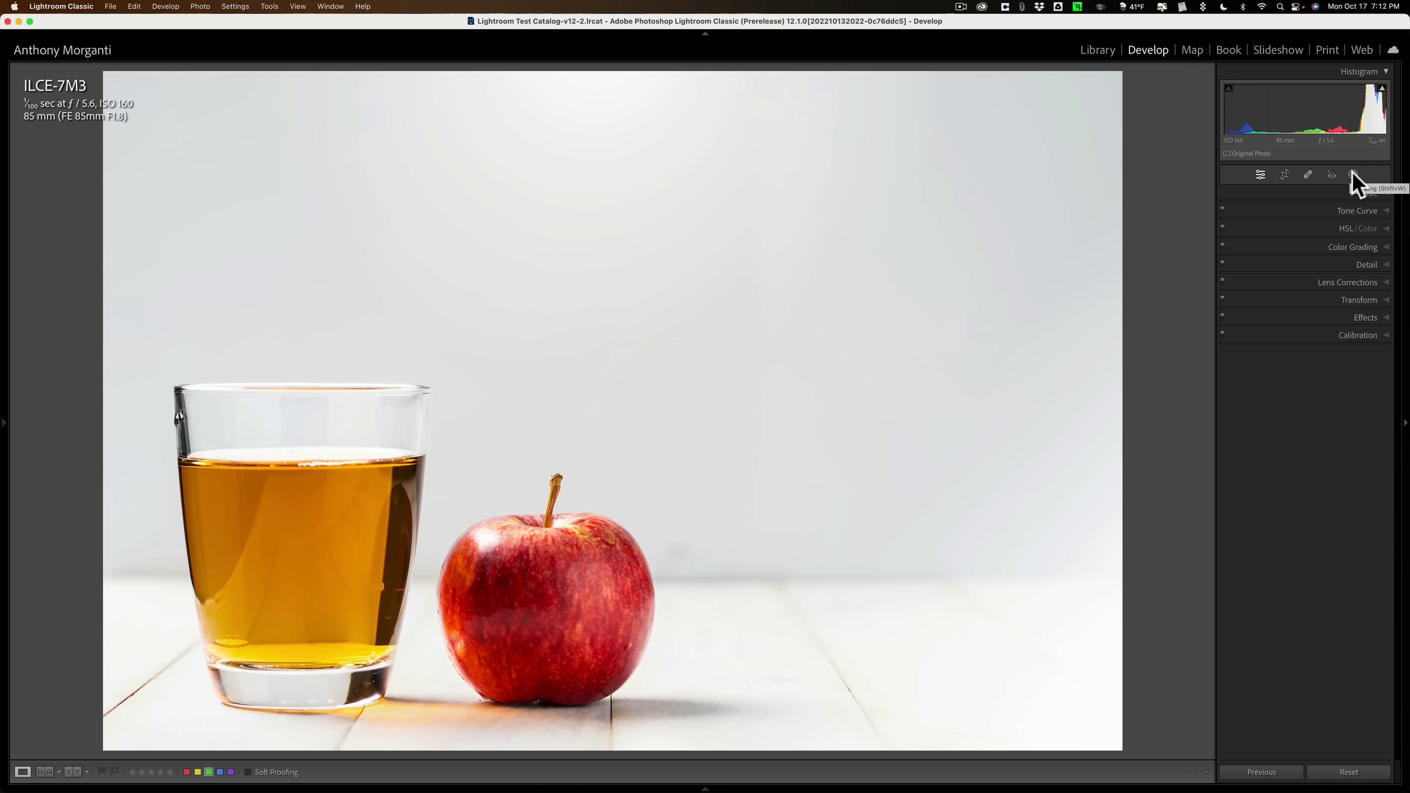
pyautogui.press('Right')
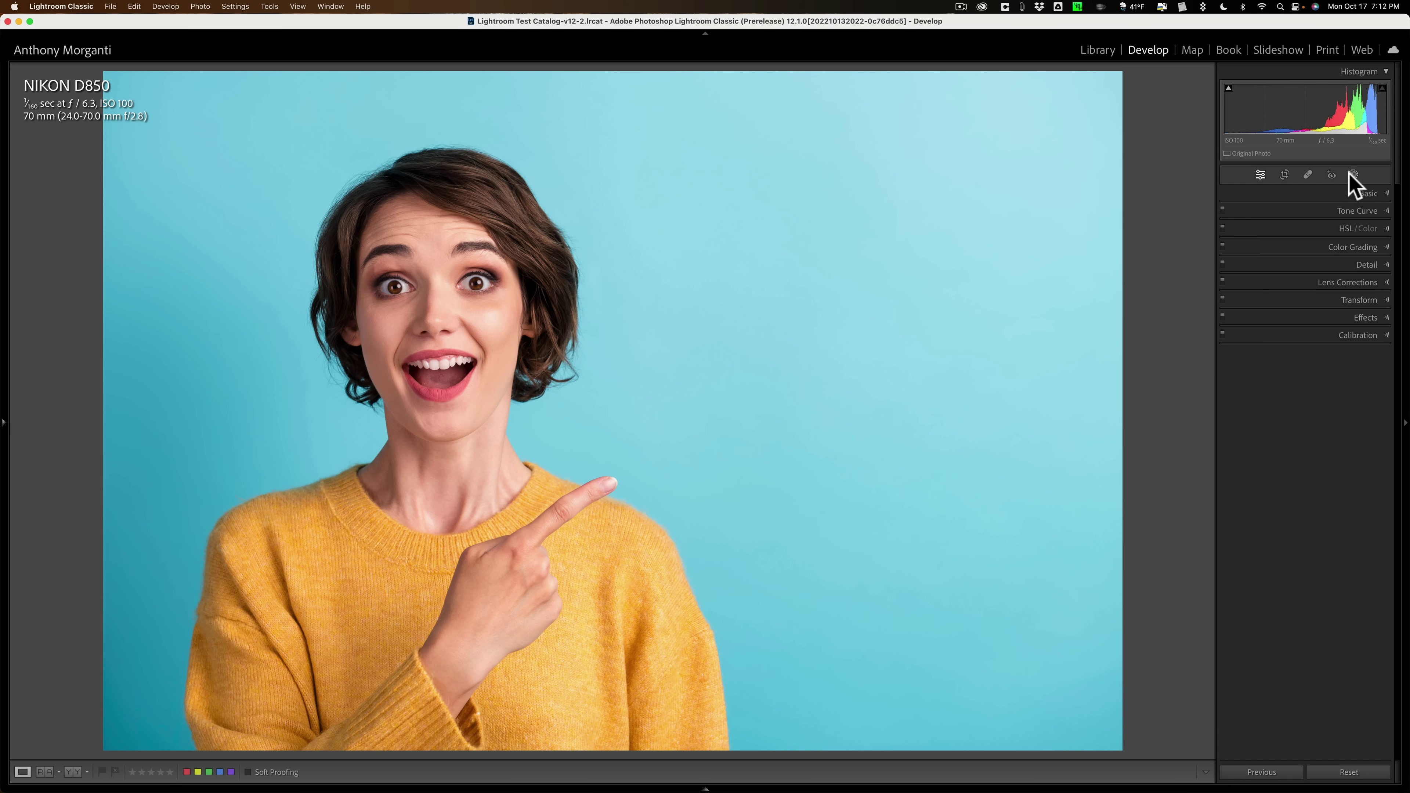
# Add a Select Background mask over the turquoise backdrop.
pyautogui.click(1353, 175)
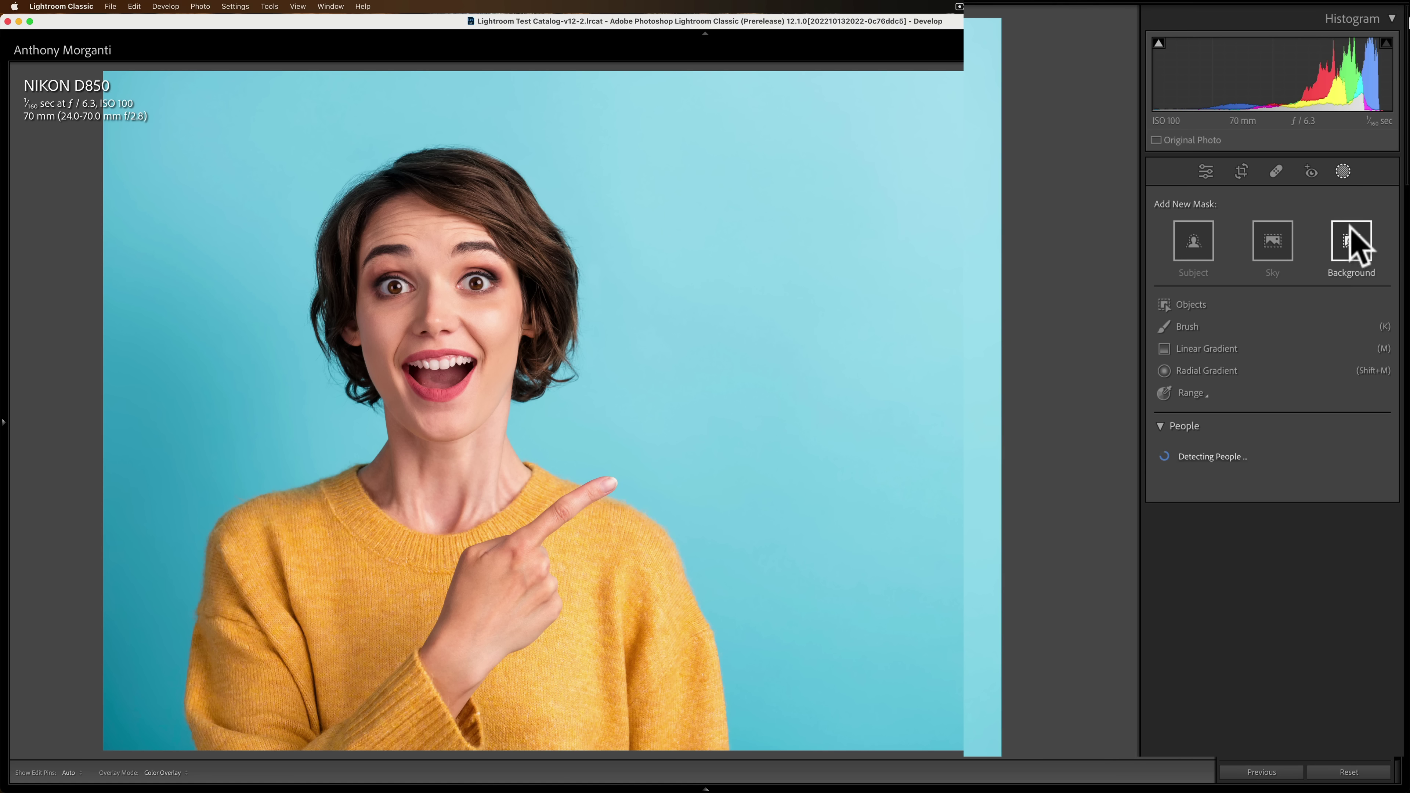
pyautogui.click(1351, 243)
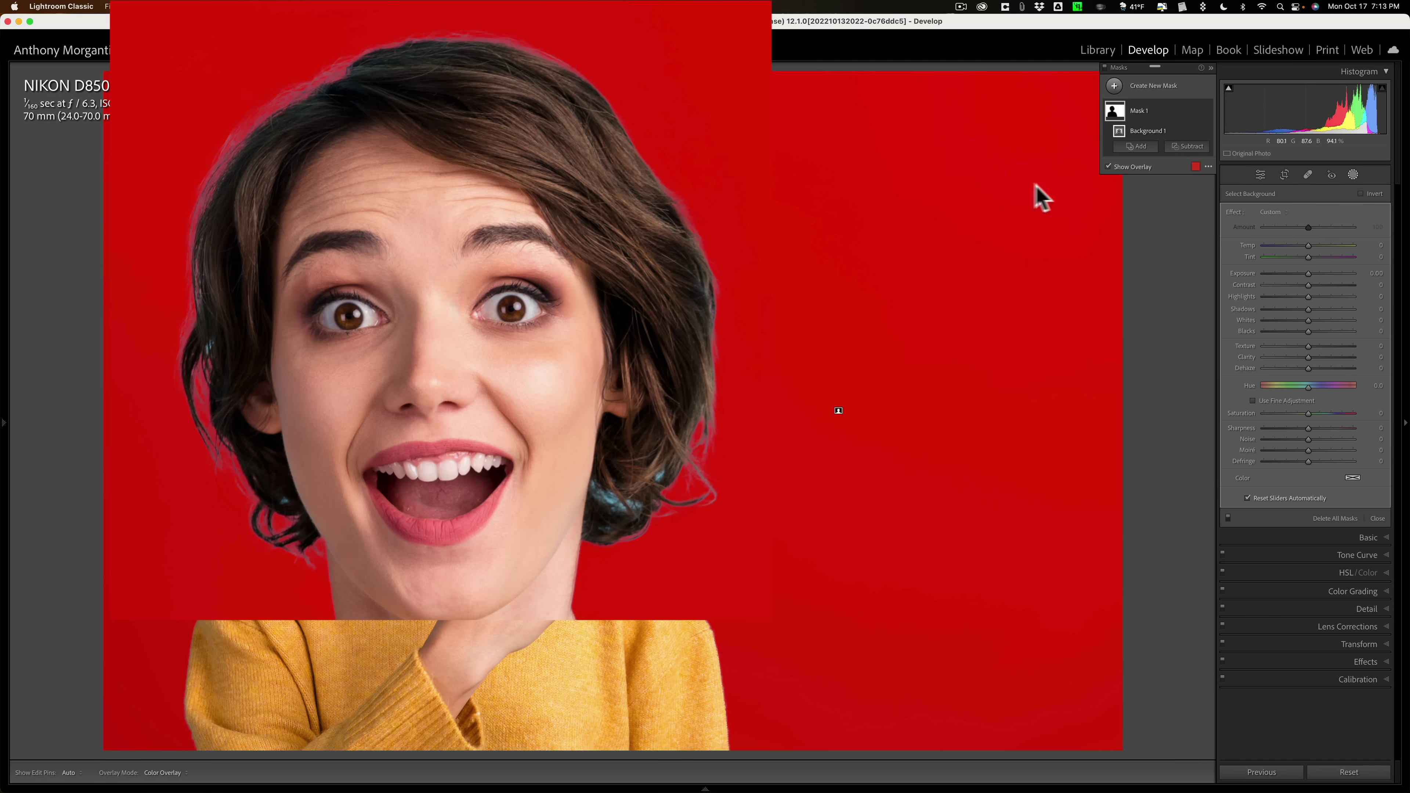
# Add a Color Range component to Mask 1 sampled from the woman's hair.
pyautogui.click(1135, 146)
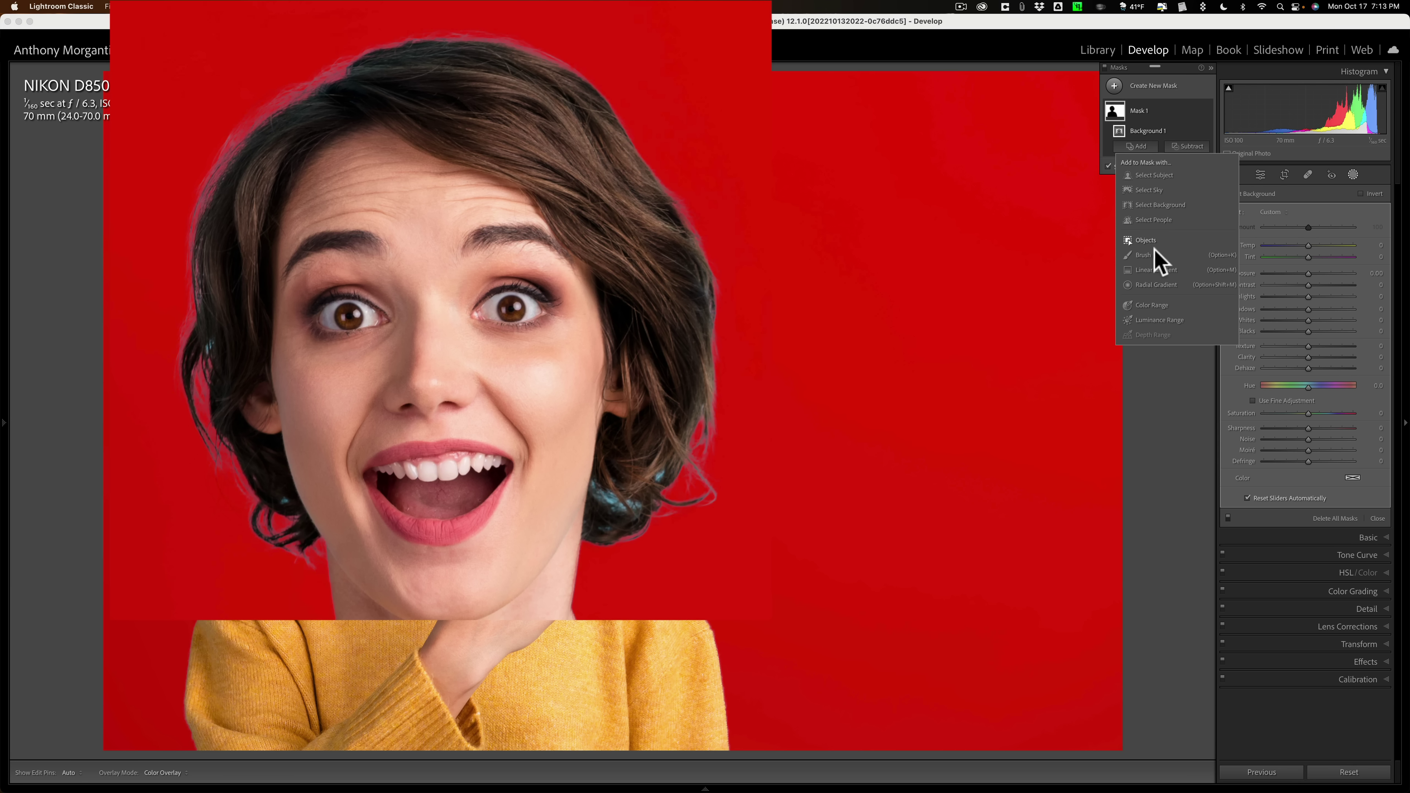
pyautogui.click(1149, 305)
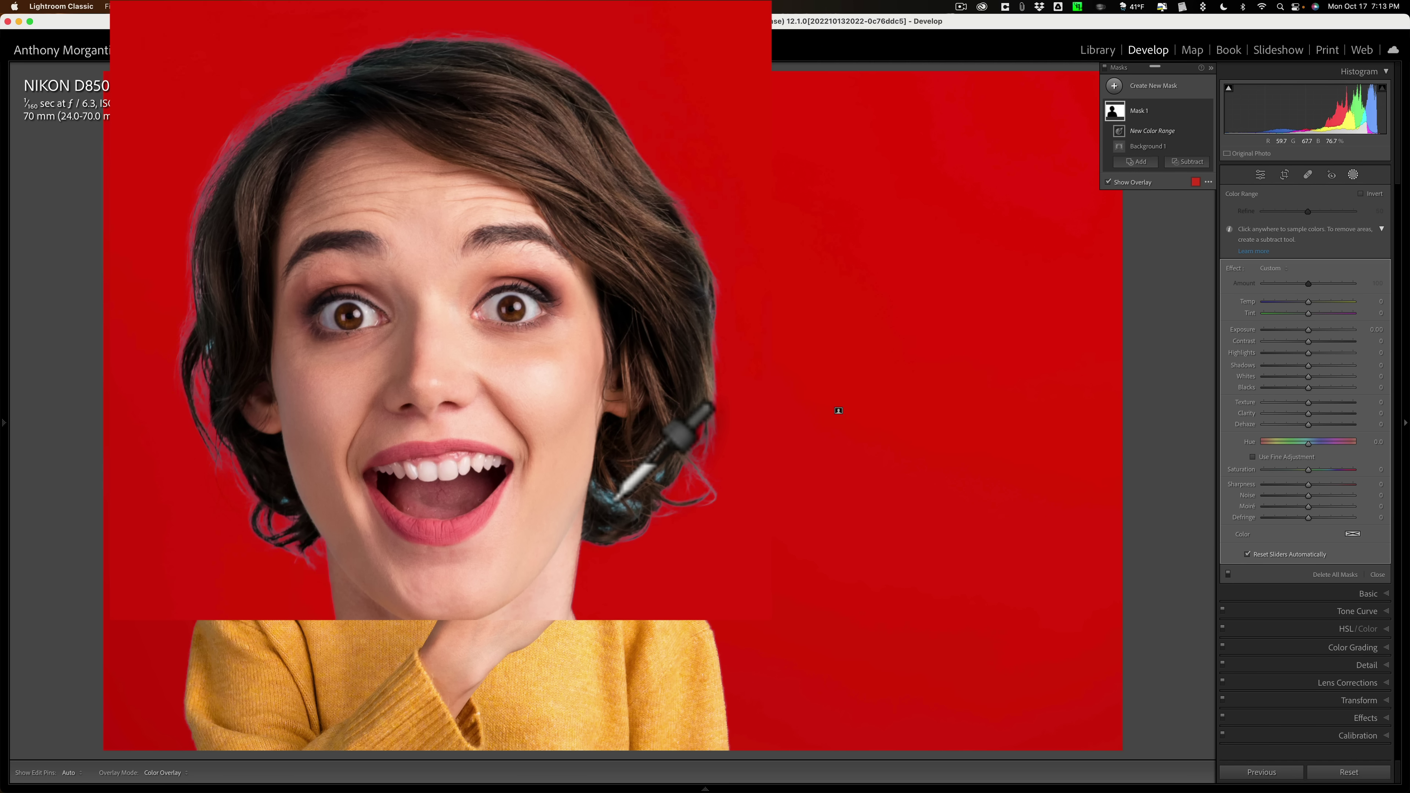
pyautogui.click(615, 499)
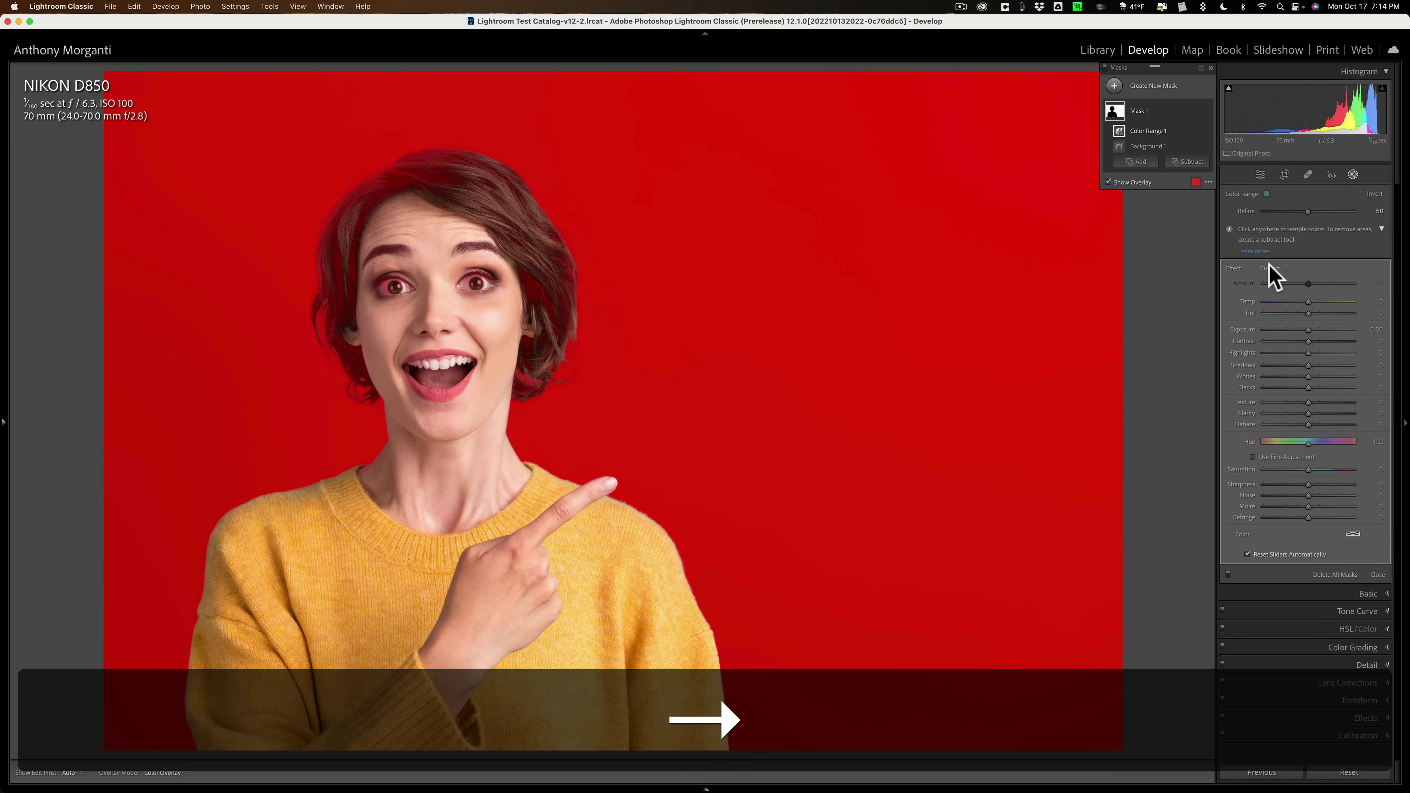
# Move to the photo of two women and add a Background mask over the wall.
pyautogui.click(1353, 175)
pyautogui.press('Right')
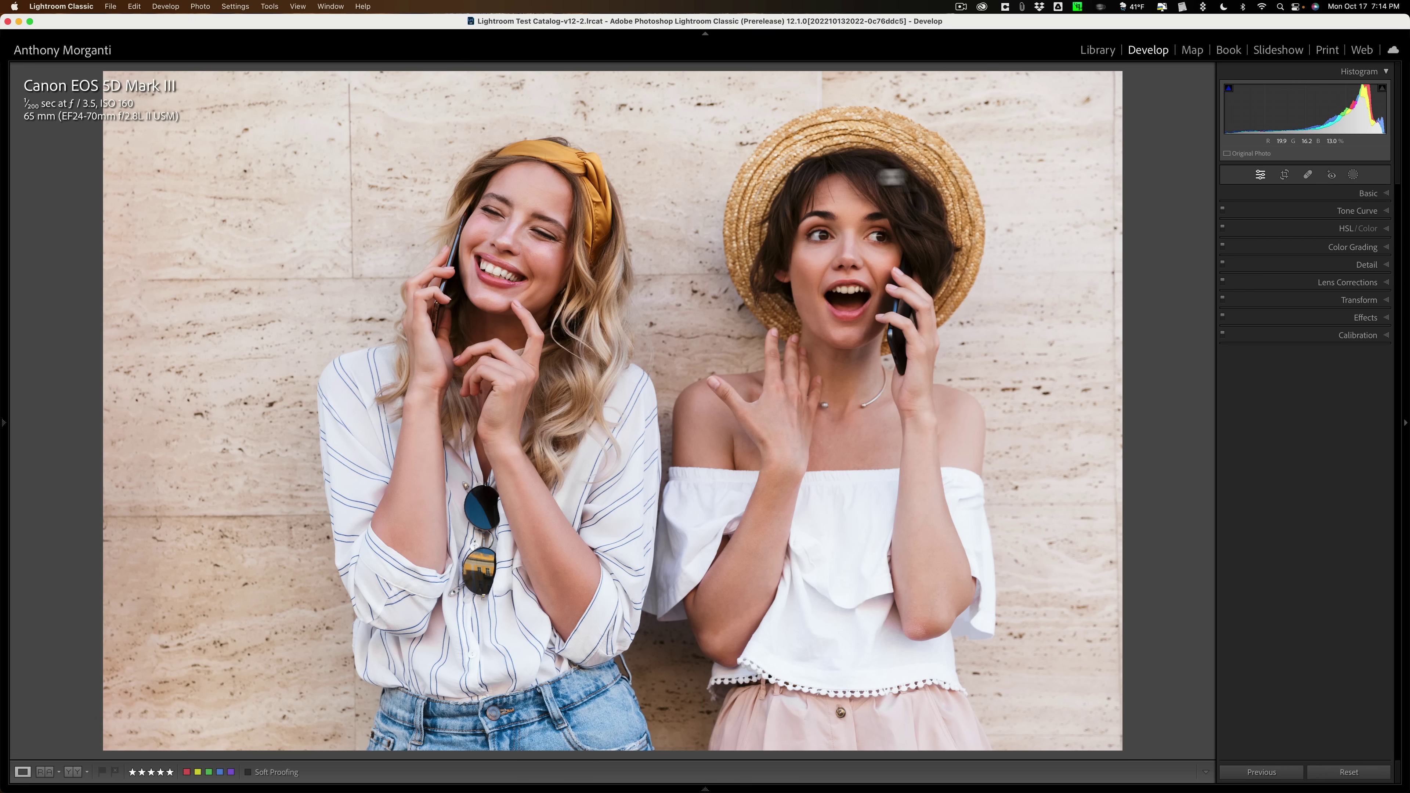
pyautogui.click(1353, 175)
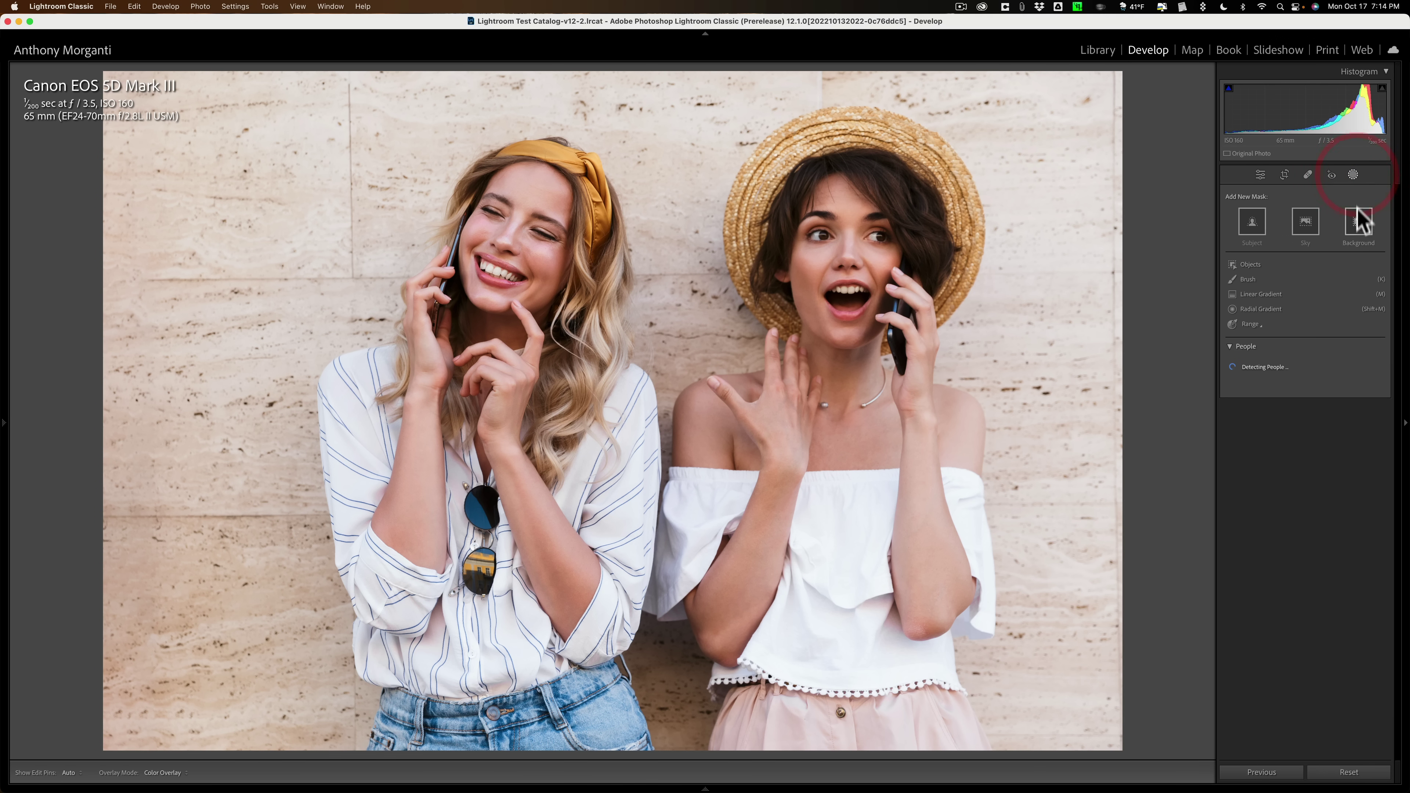
pyautogui.click(1358, 222)
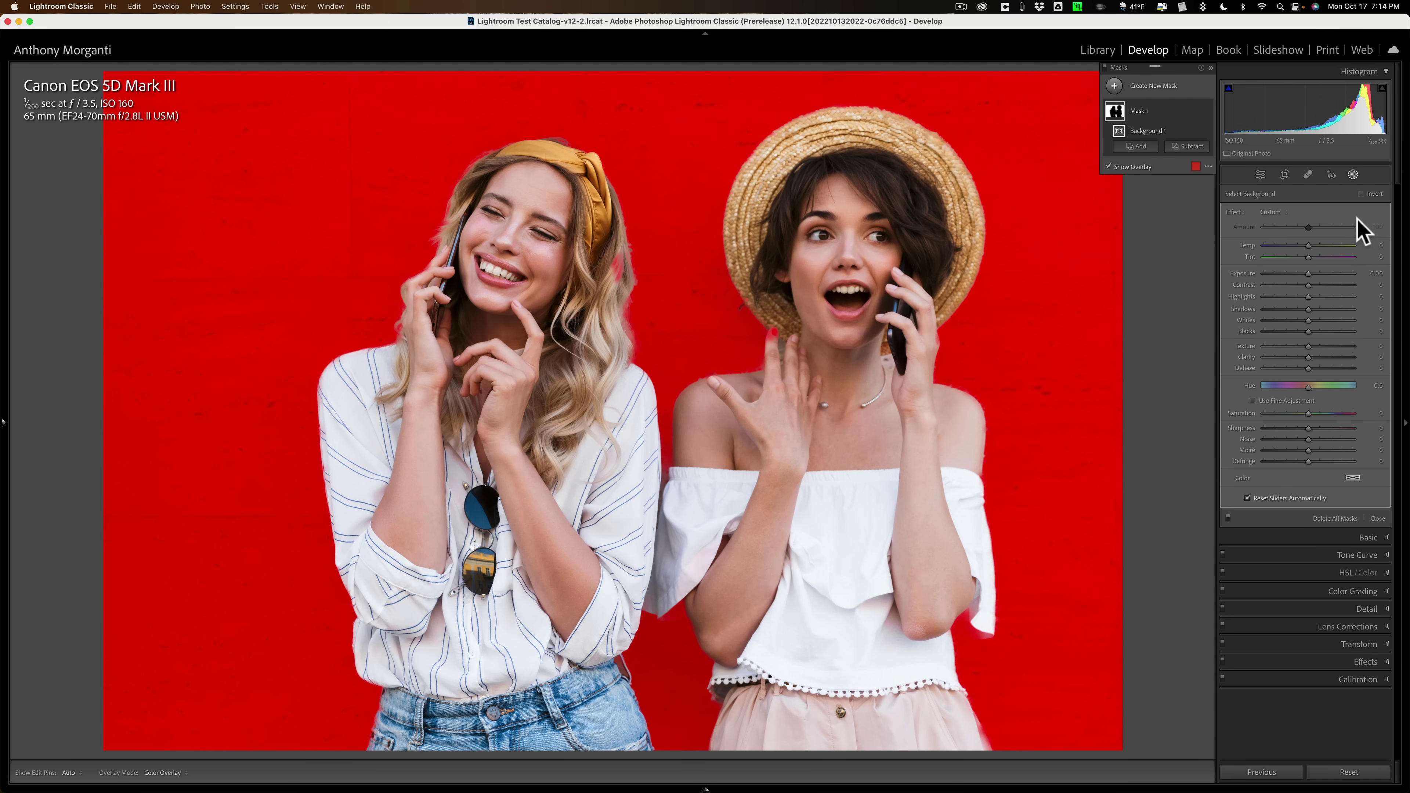
# Lower the wall mask's Exposure and set Saturation to -100, then advance to the next portrait.
pyautogui.moveTo(1308, 274); pyautogui.dragTo(1300, 280)
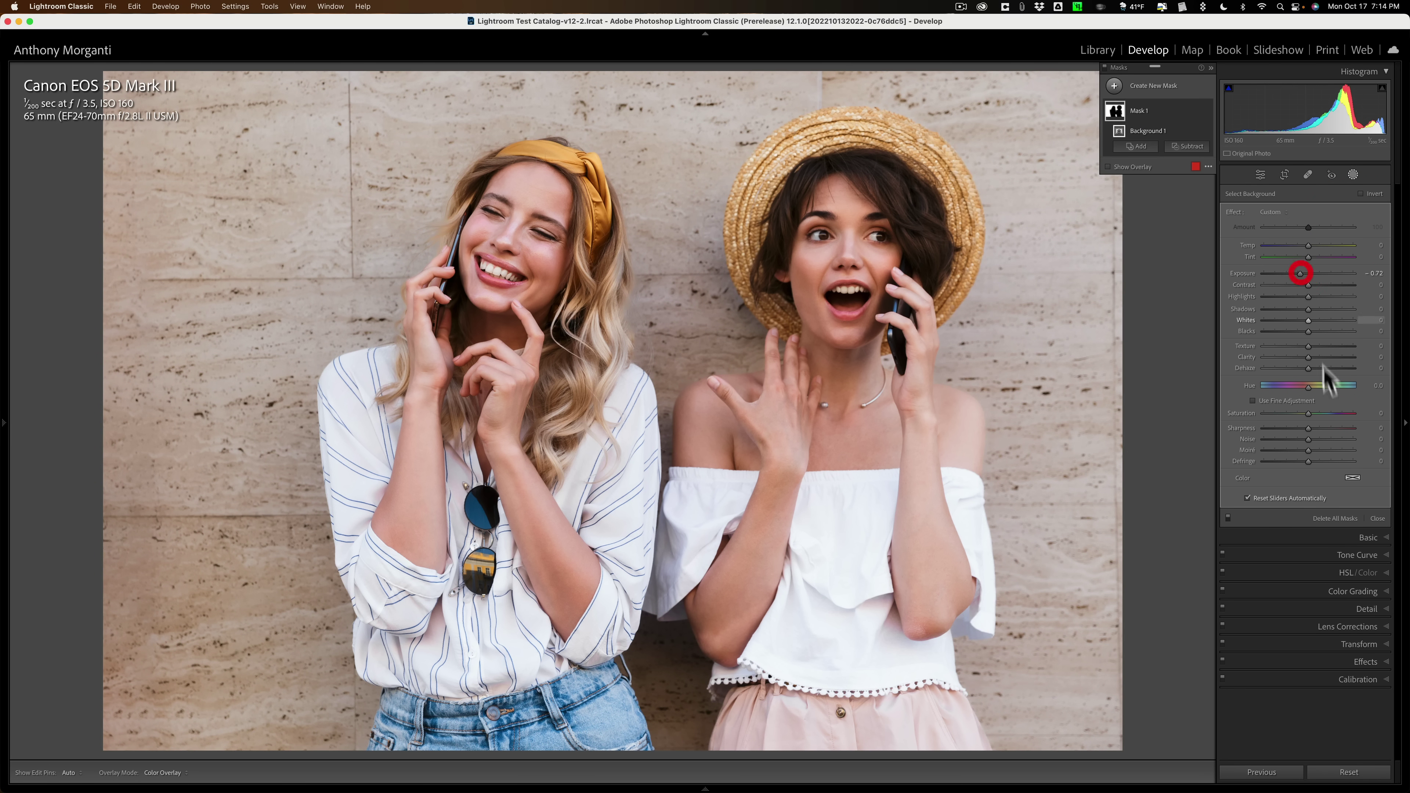
pyautogui.moveTo(1308, 414); pyautogui.dragTo(1092, 405)
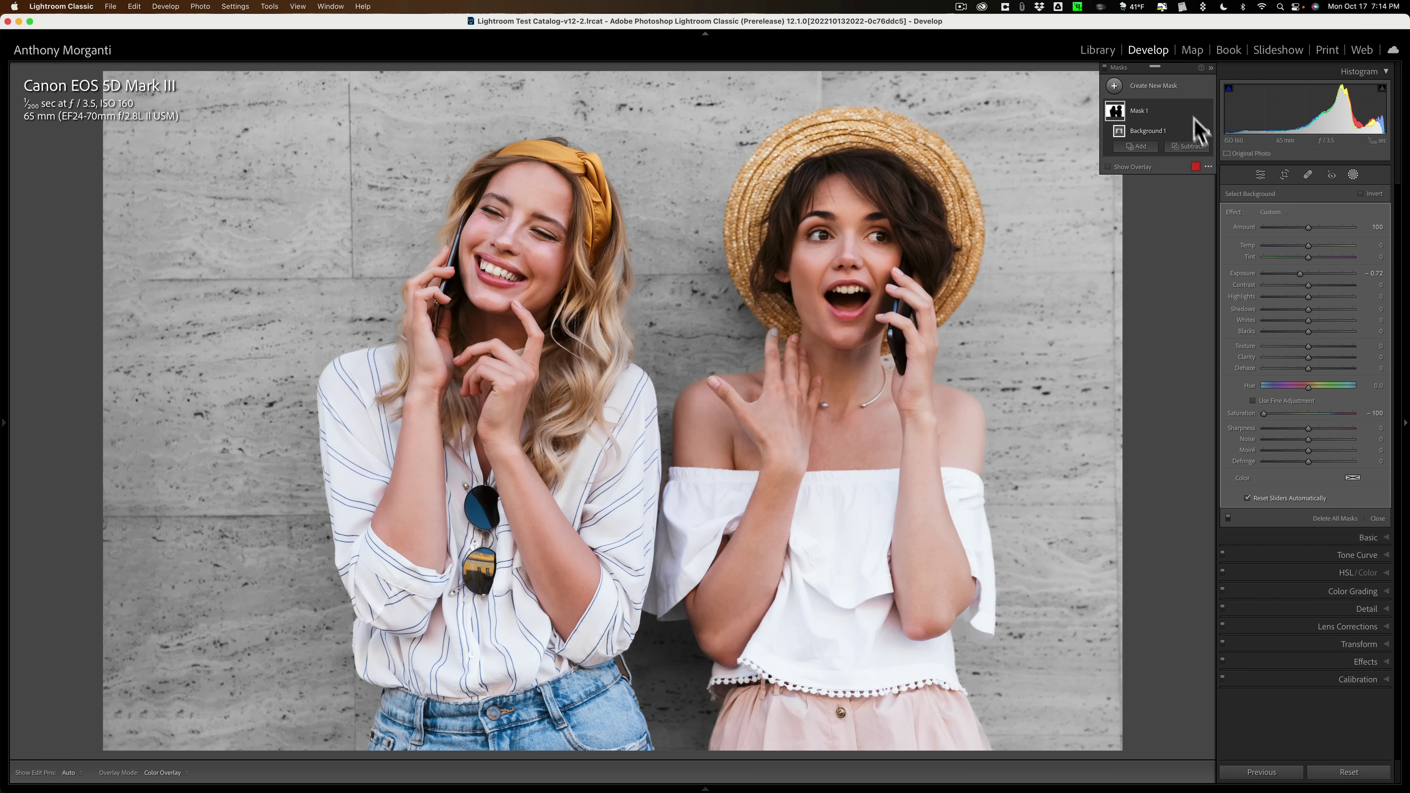
pyautogui.click(1352, 175)
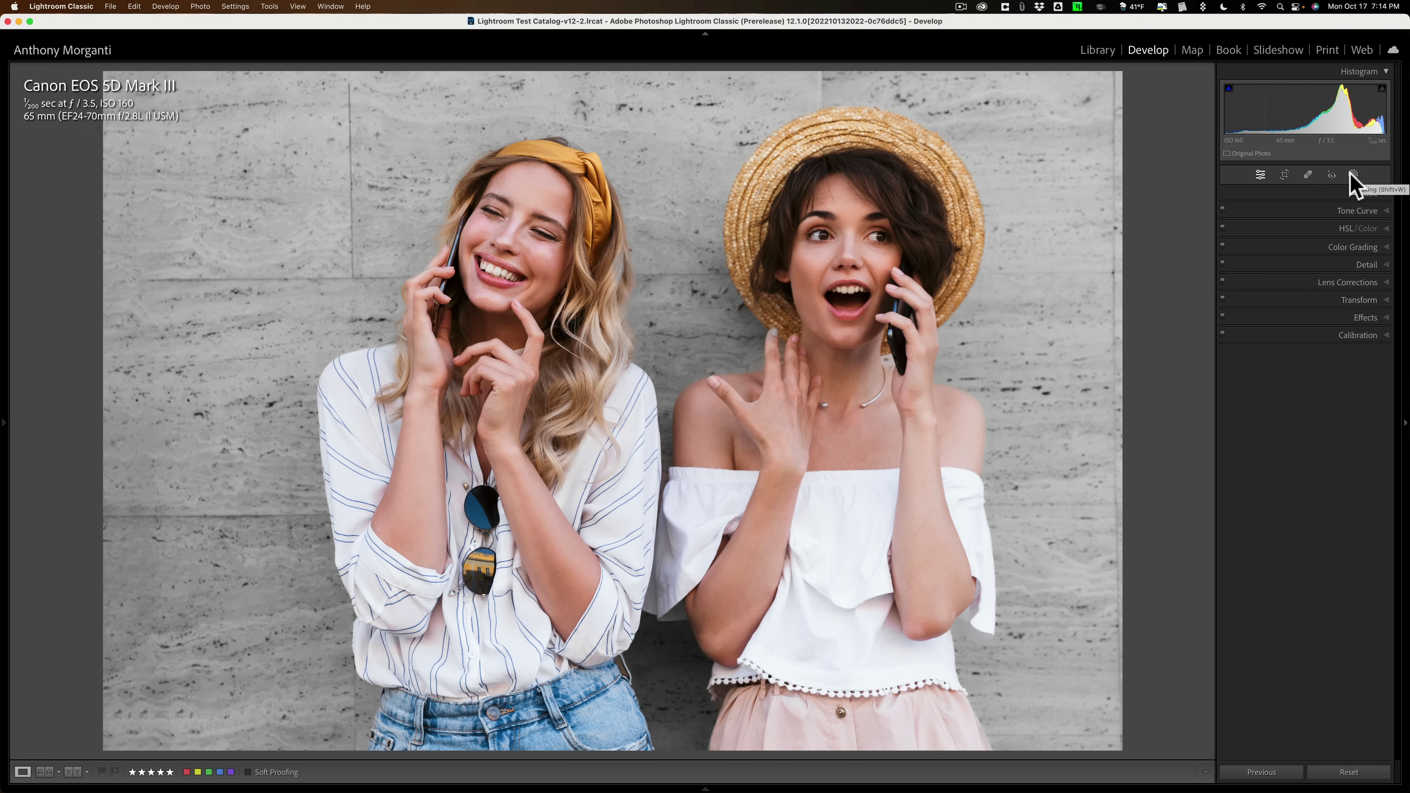
pyautogui.press('Right')
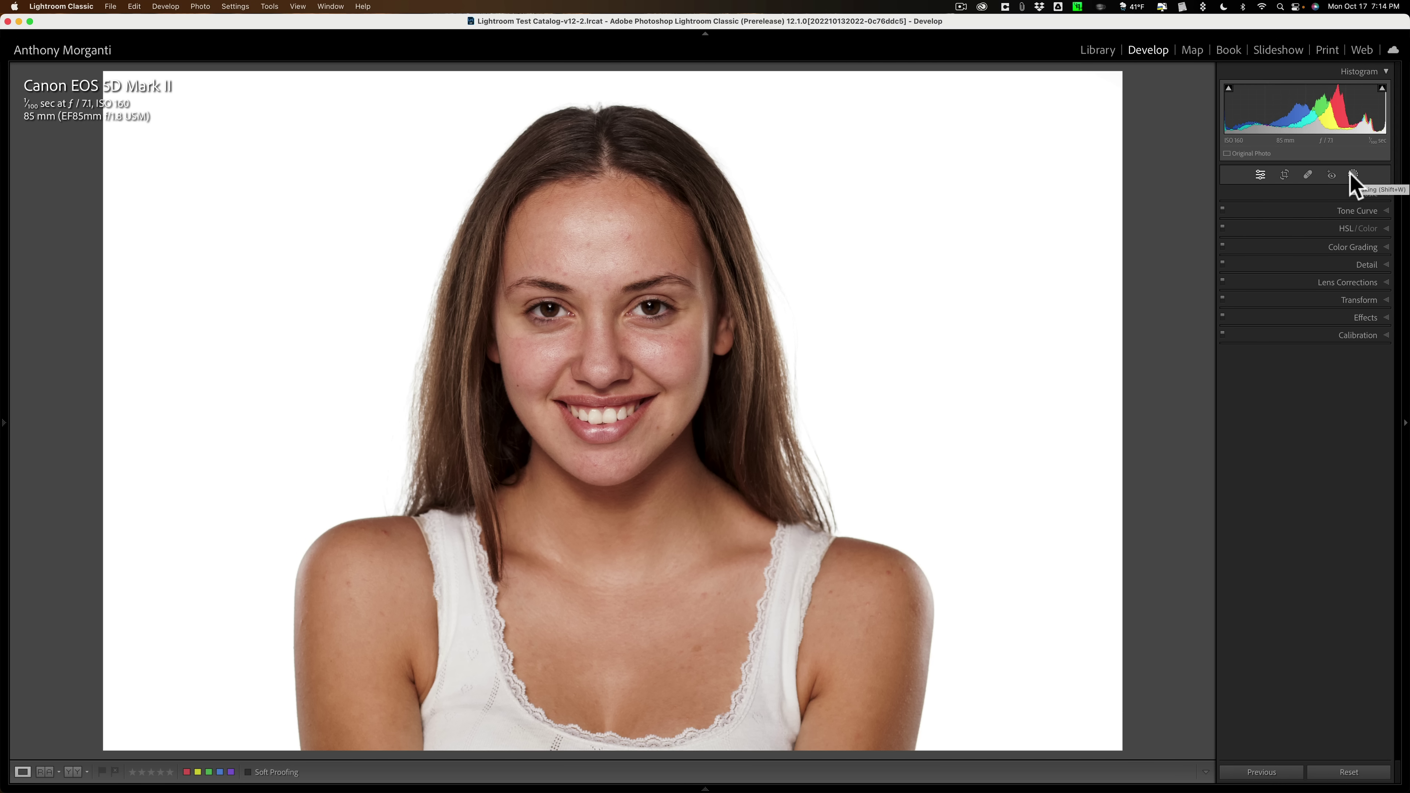
# Open Person 1's mask options and toggle the Body Skin and Face Skin checkboxes.
pyautogui.click(1352, 176)
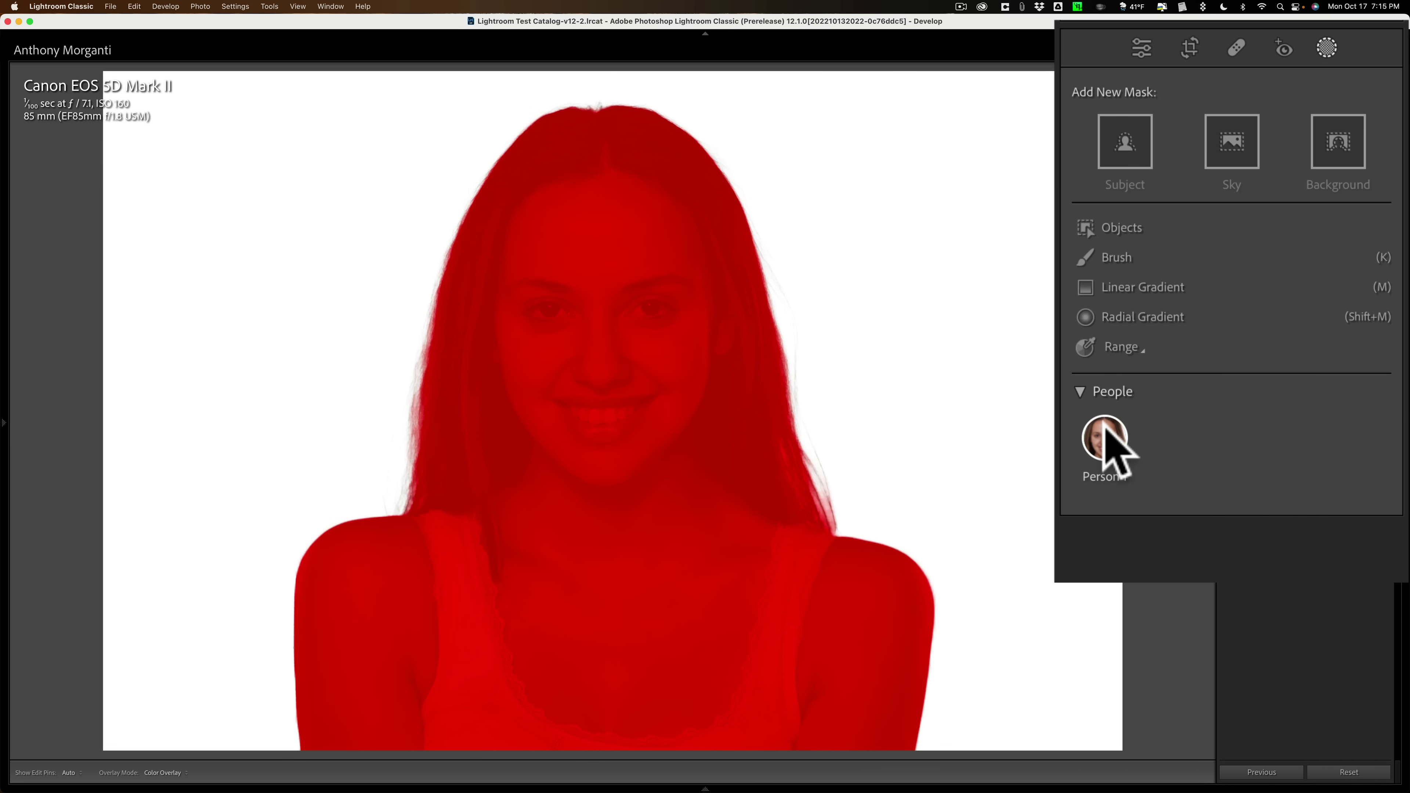
pyautogui.click(1104, 439)
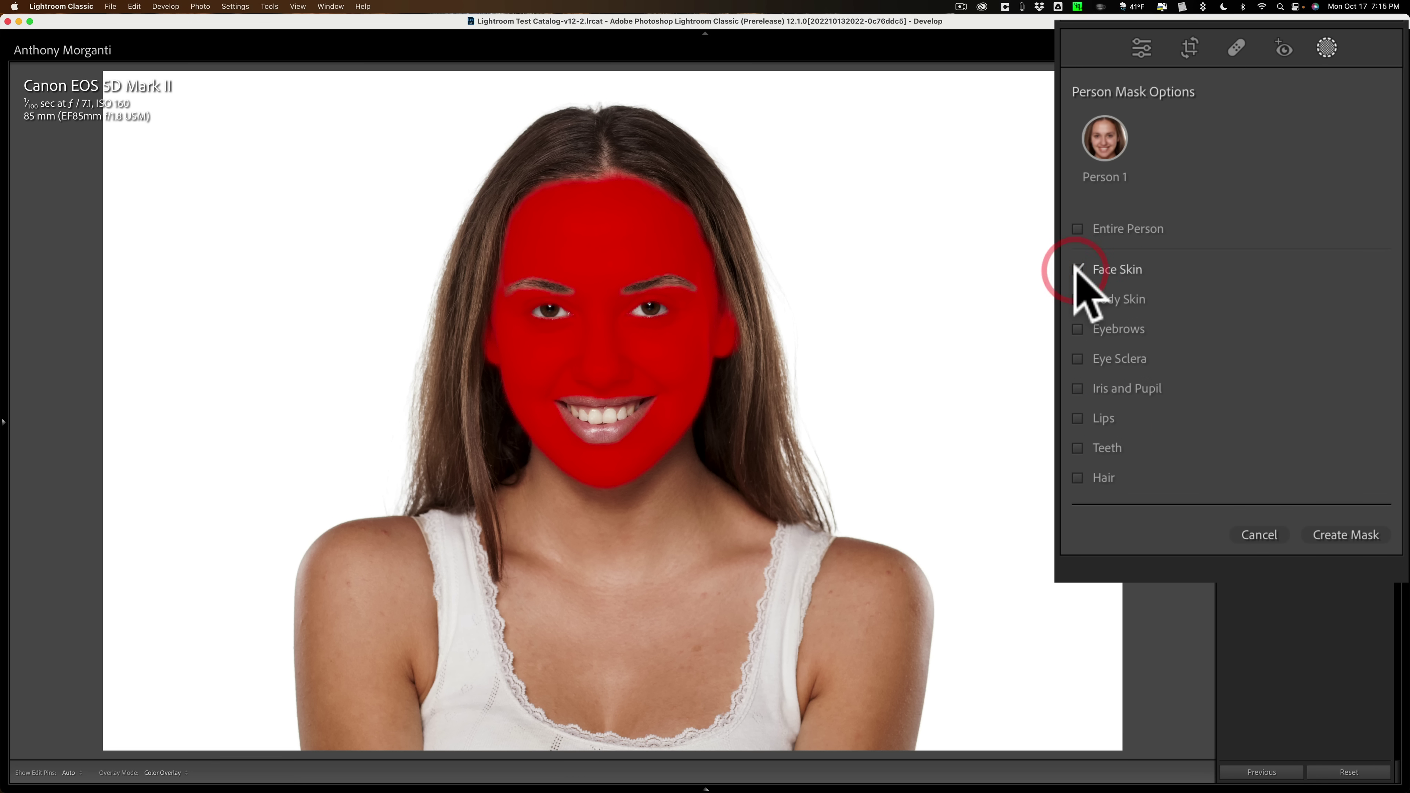
pyautogui.click(1077, 299)
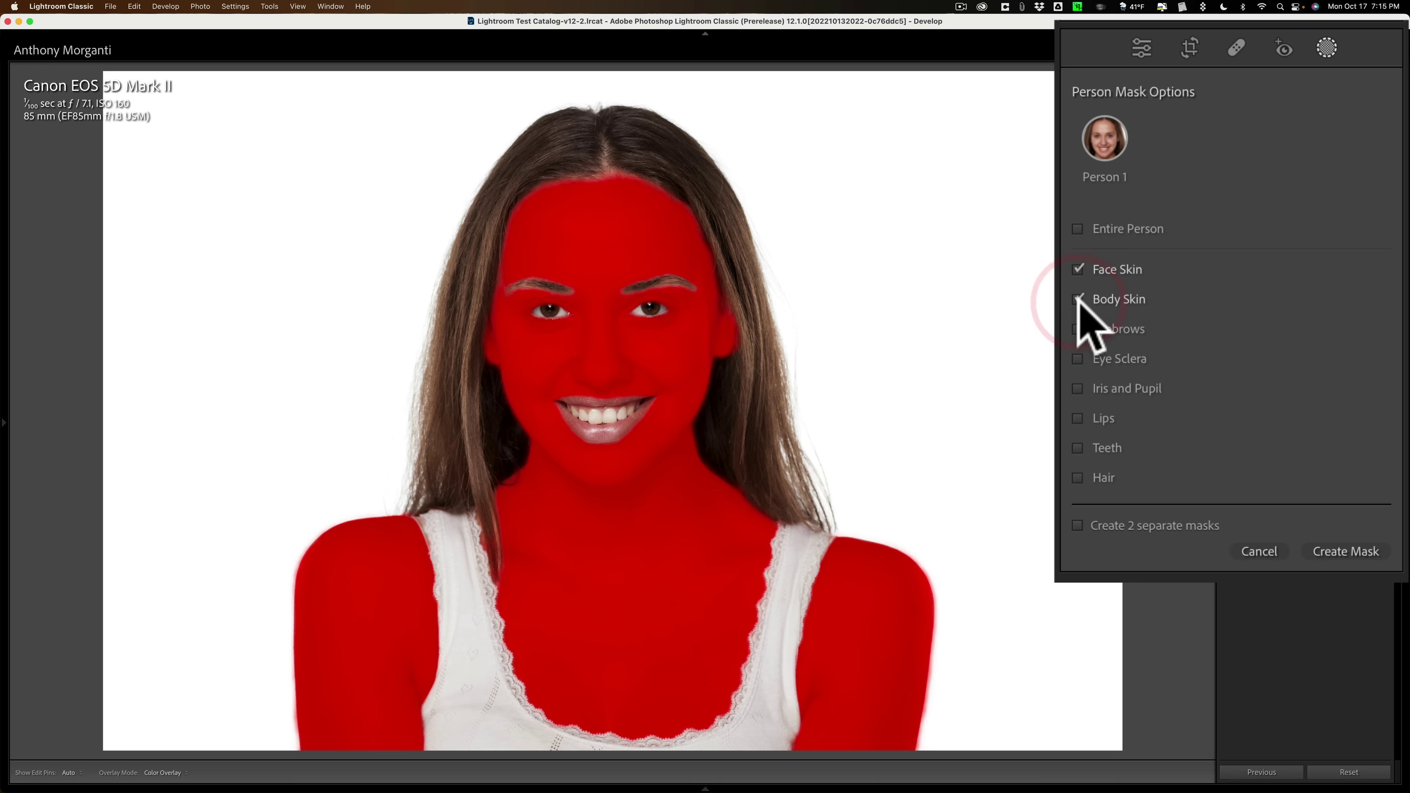
pyautogui.click(1077, 299)
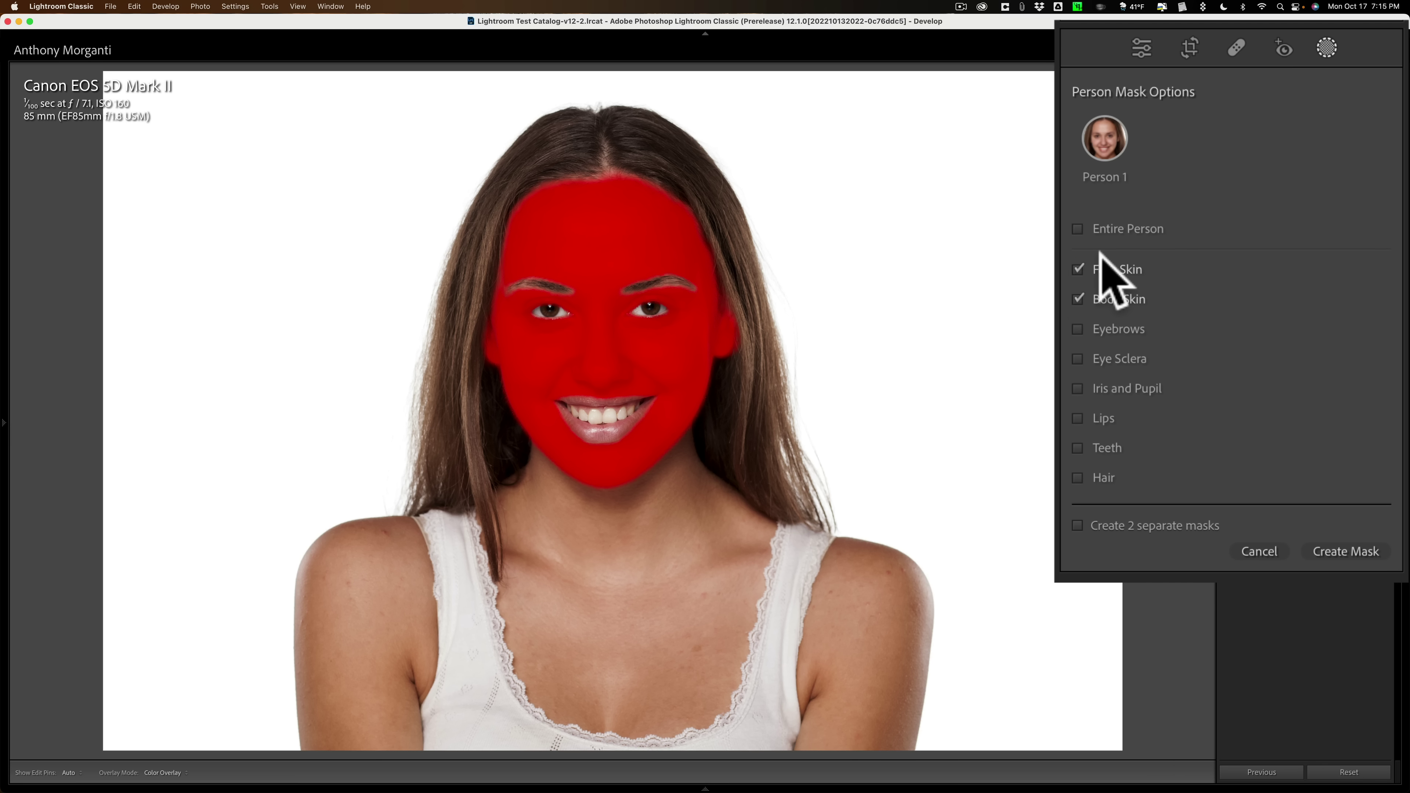
pyautogui.click(1077, 269)
# Preview Eyebrows, Eye Sclera, Lips, Teeth and Hair in turn, leaving only Face Skin selected.
pyautogui.click(1077, 329)
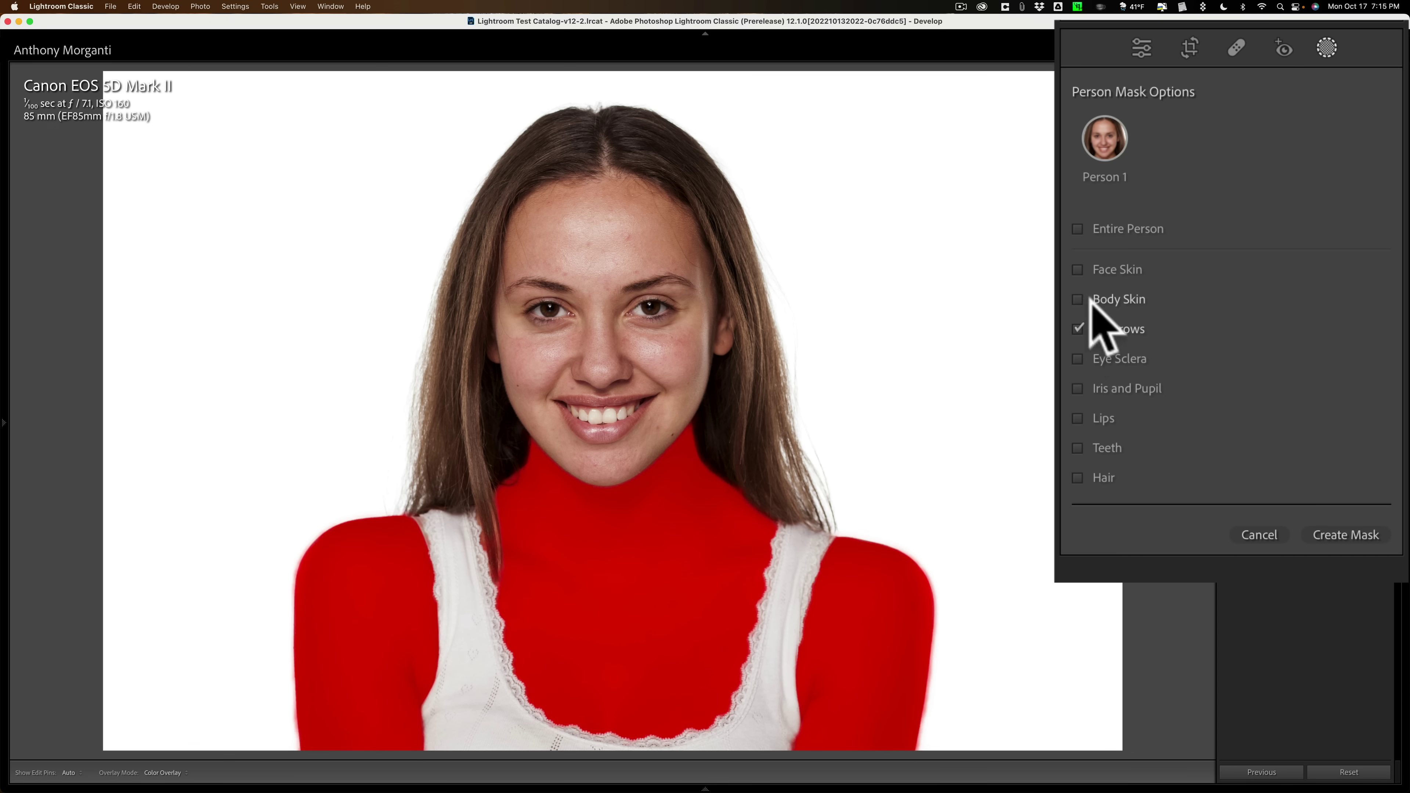
pyautogui.click(1077, 329)
pyautogui.click(1077, 359)
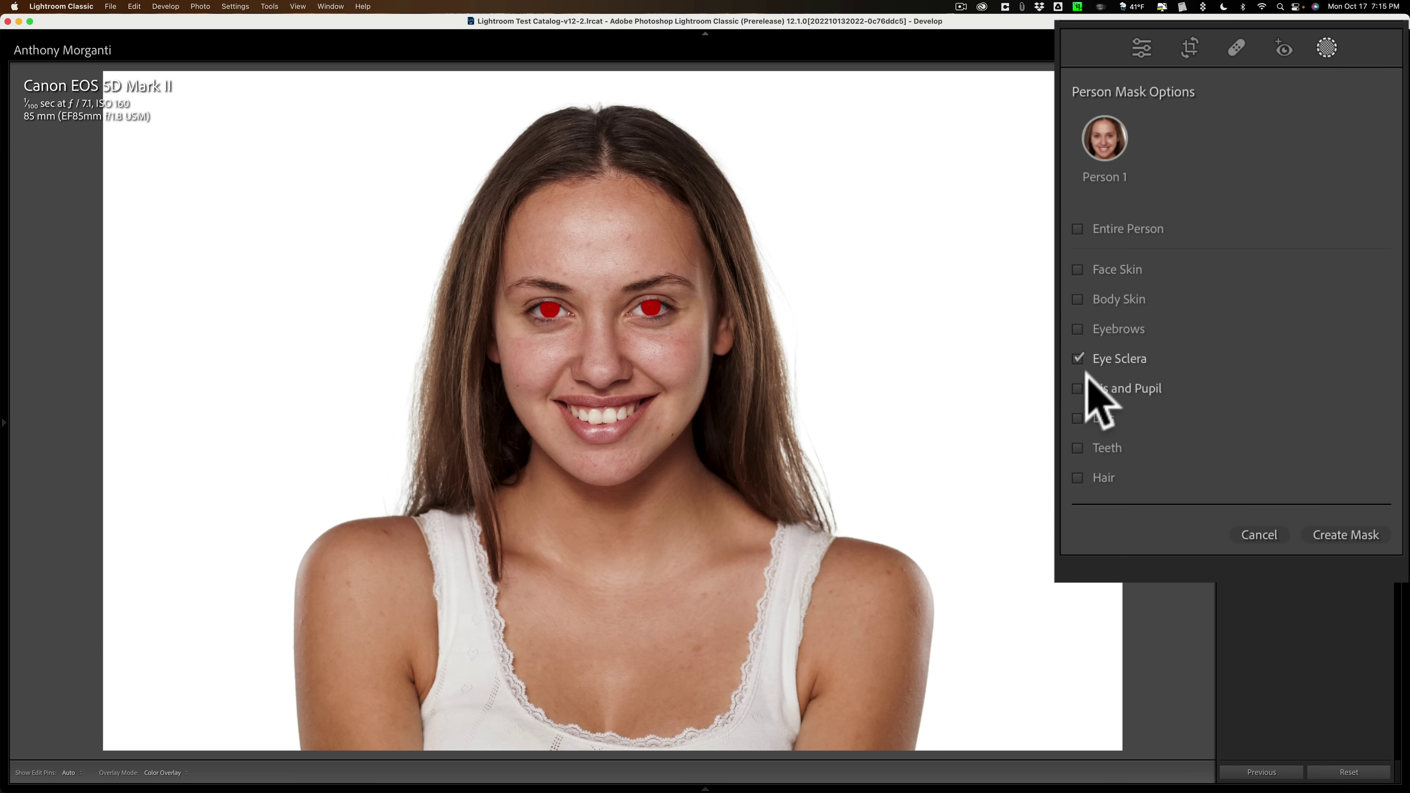
pyautogui.click(1076, 361)
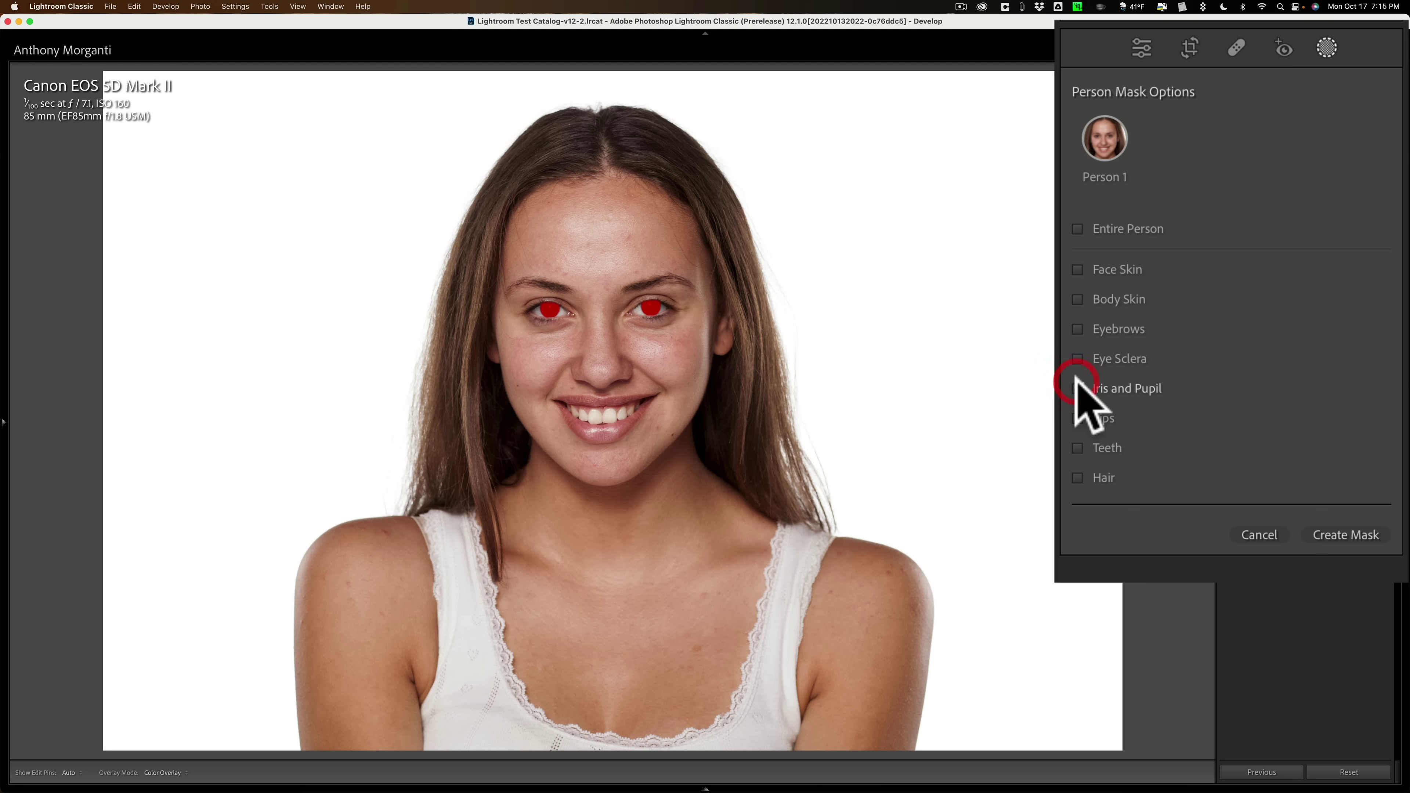
pyautogui.click(1077, 417)
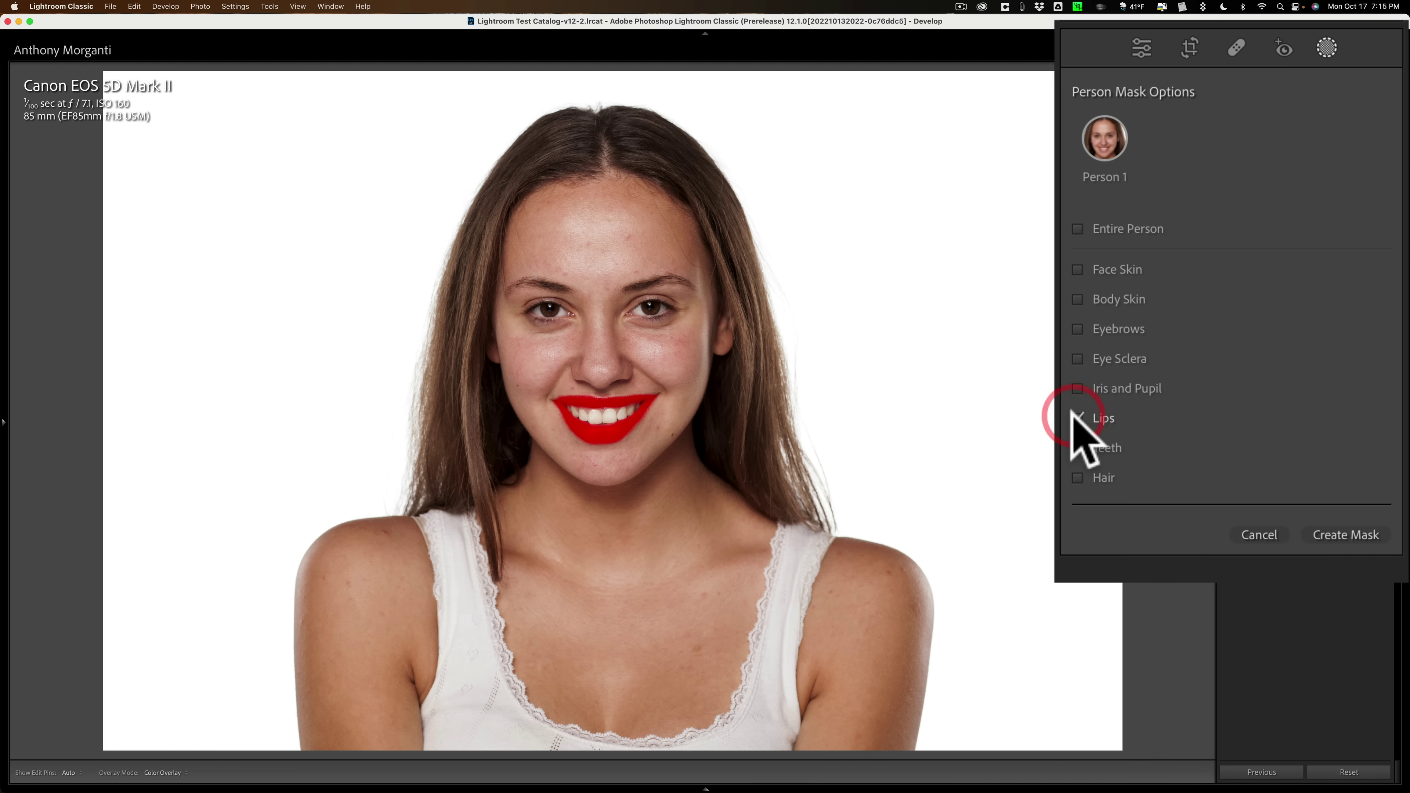
pyautogui.click(1077, 418)
pyautogui.click(1077, 447)
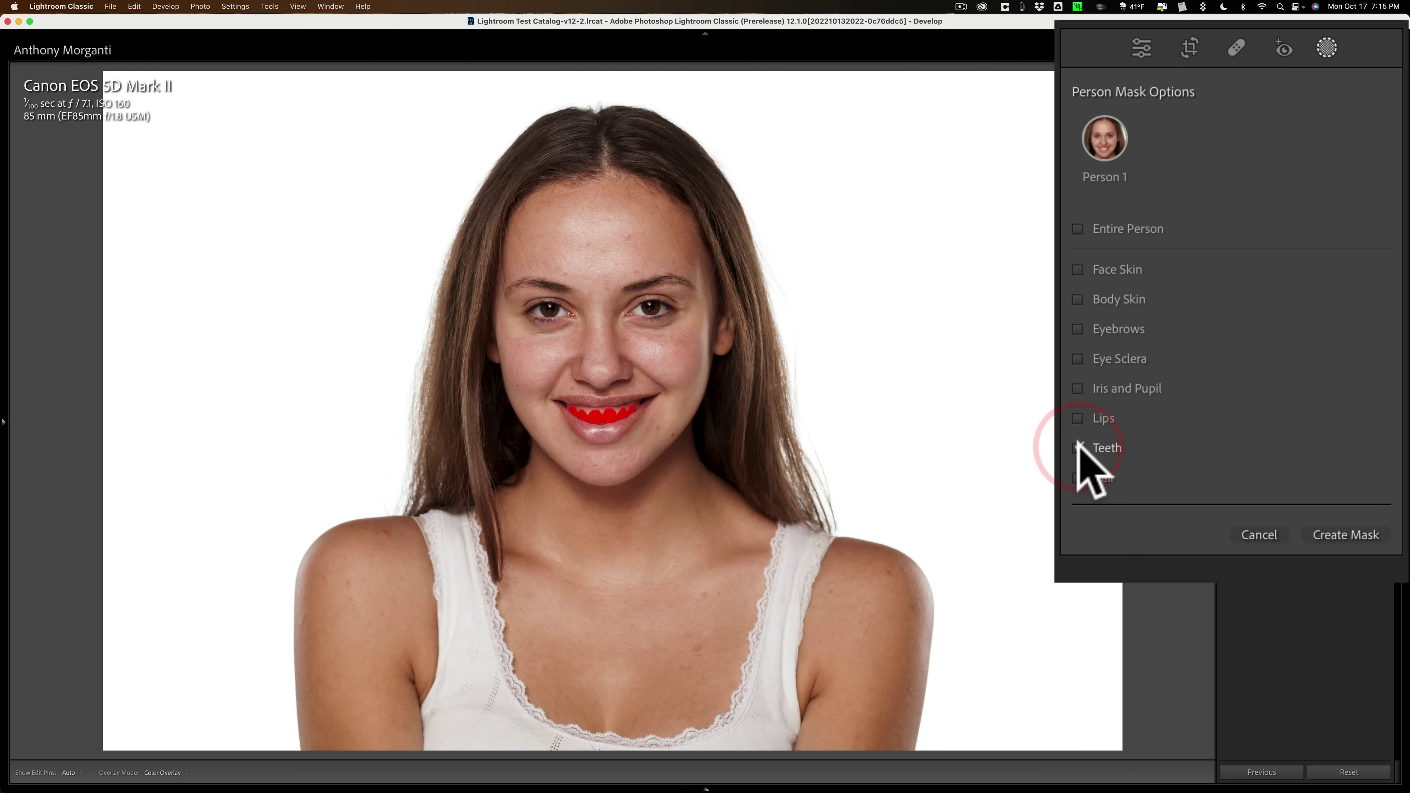
pyautogui.click(1077, 447)
pyautogui.click(1077, 478)
pyautogui.click(1077, 478)
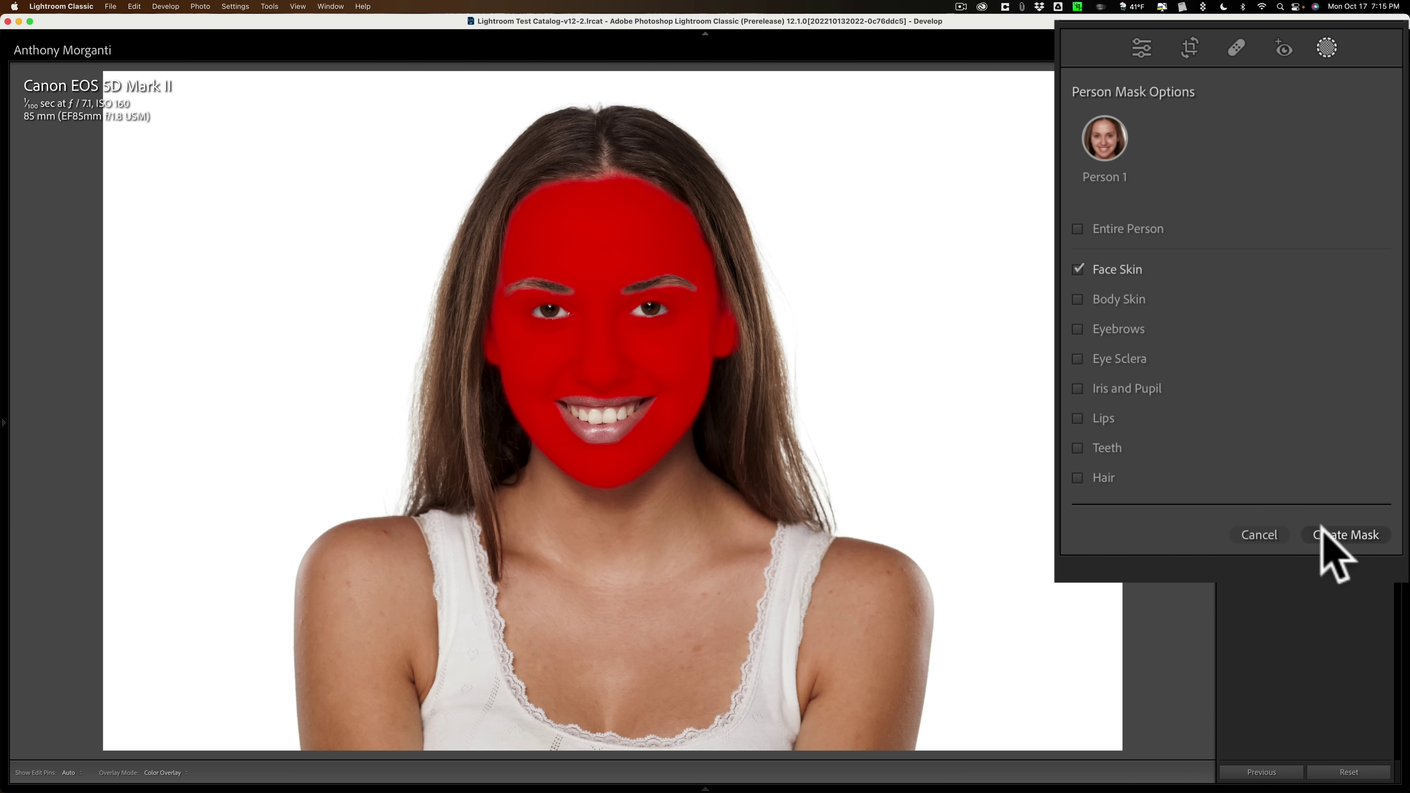
# Create the face-skin mask with the Soften Skin (Lite) effect, raising Amount to 117.
pyautogui.click(1337, 535)
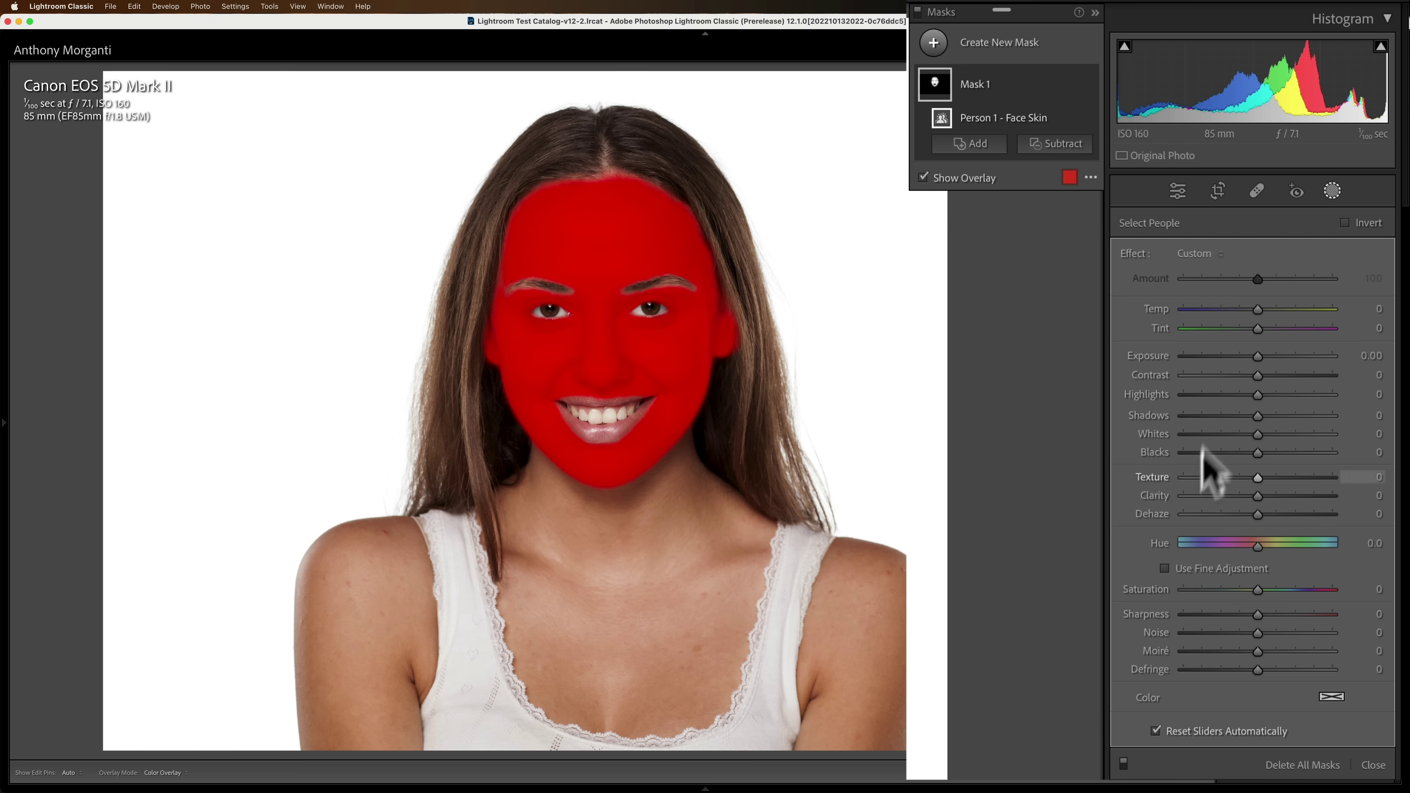
pyautogui.click(1188, 250)
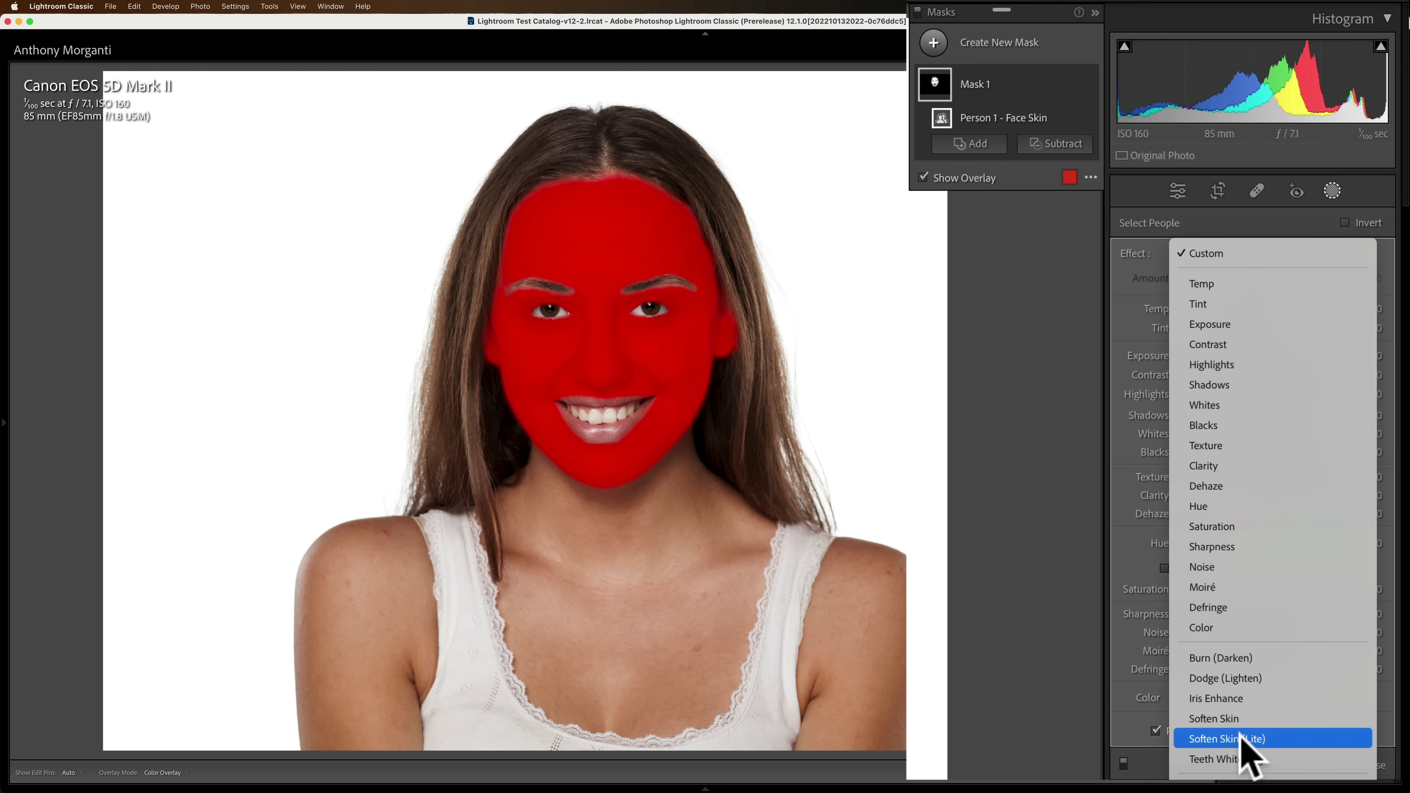
pyautogui.click(1224, 719)
pyautogui.press('o')
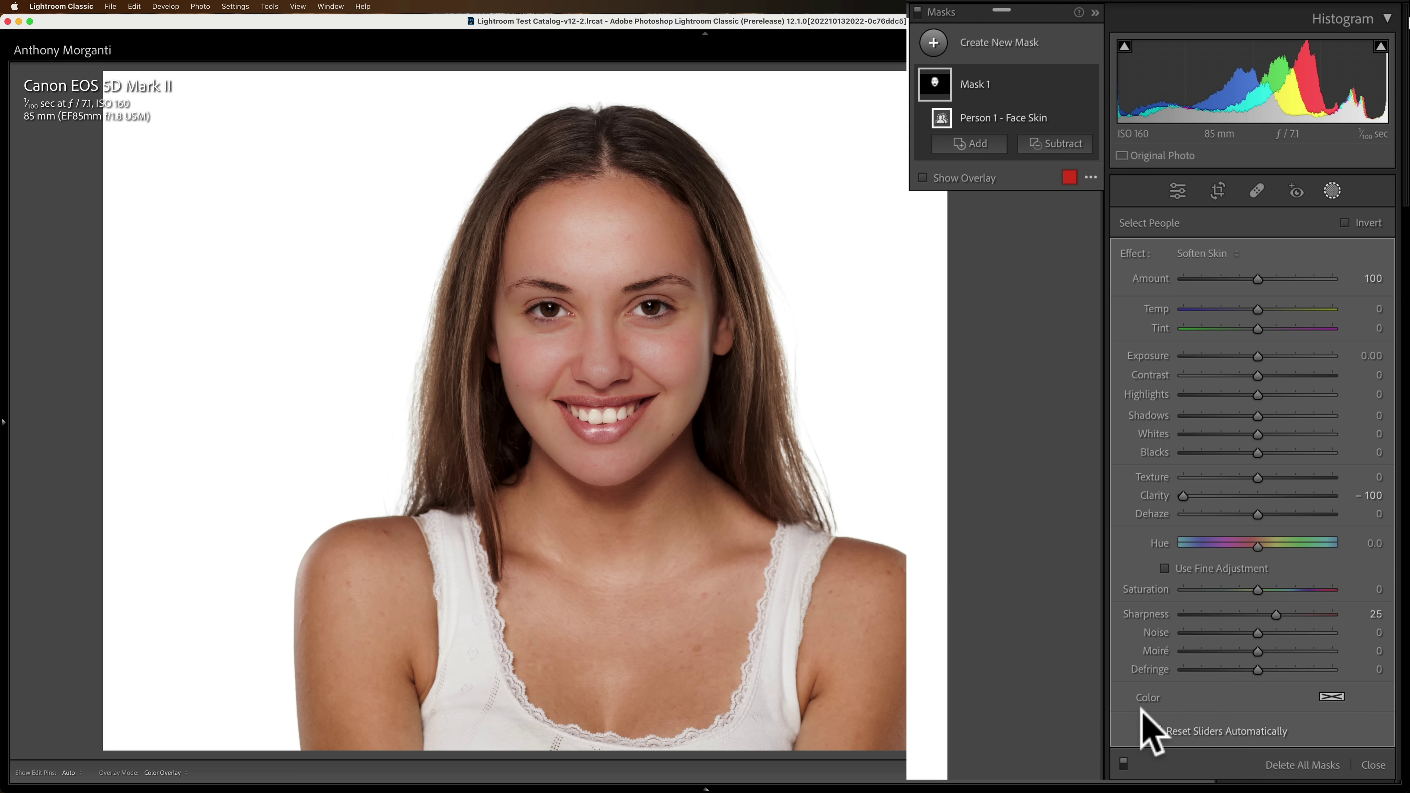
pyautogui.click(1199, 254)
pyautogui.click(1207, 273)
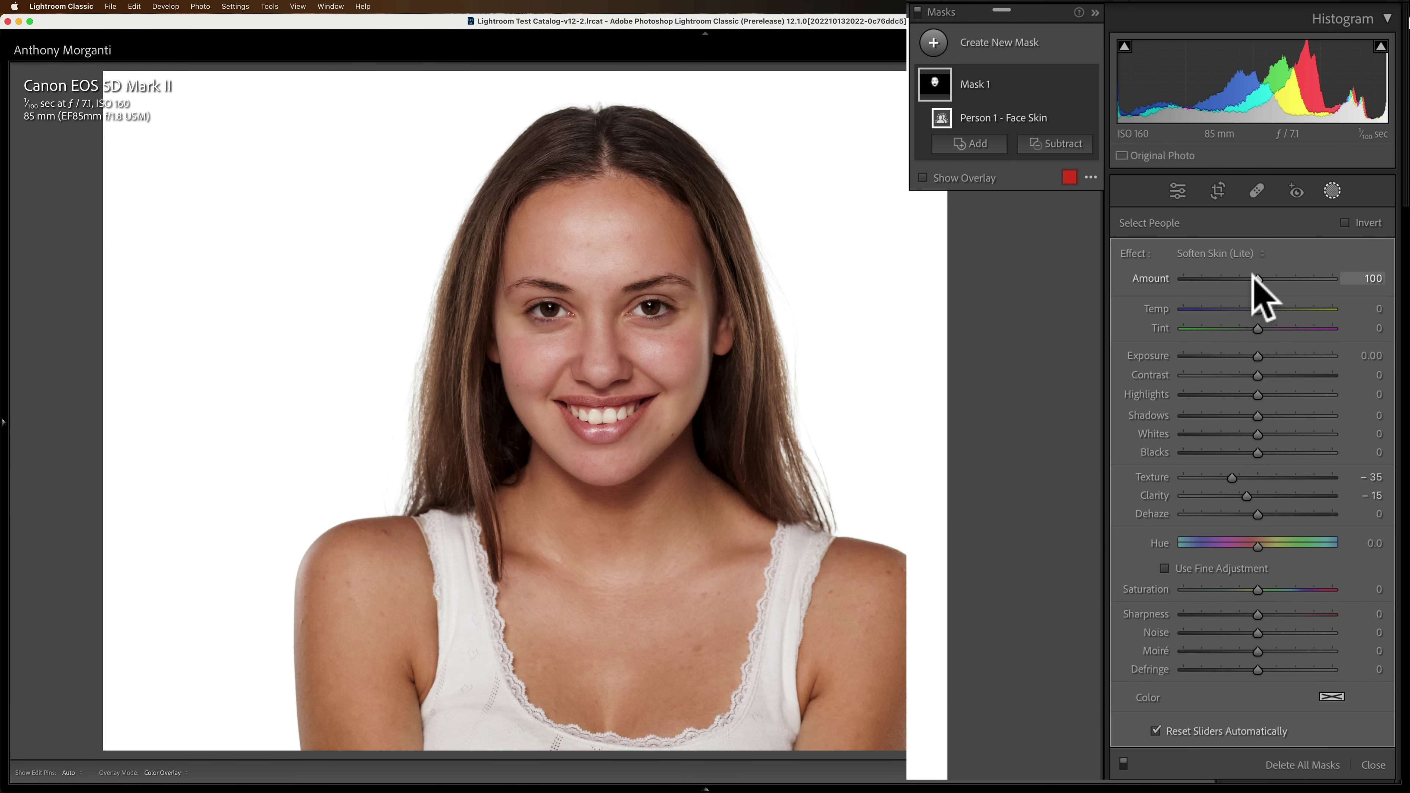
pyautogui.moveTo(1259, 277)
pyautogui.mouseDown()
pyautogui.moveTo(1227, 278)
pyautogui.moveTo(1296, 283)
pyautogui.moveTo(1255, 277)
pyautogui.moveTo(1284, 278)
pyautogui.moveTo(1272, 277)
pyautogui.mouseUp()
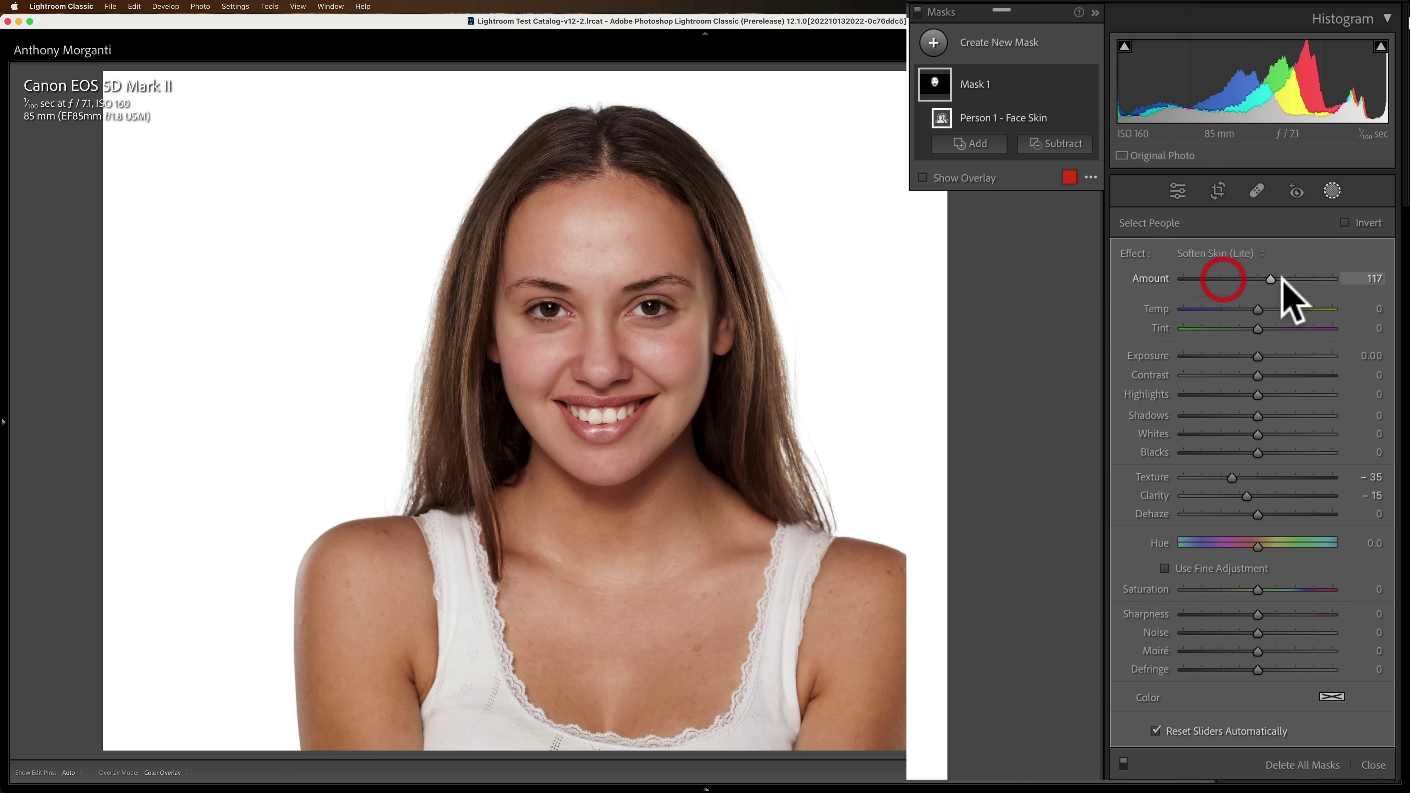
# Create a teeth-only mask for Person 1 using the Teeth Whitening effect.
pyautogui.click(935, 43)
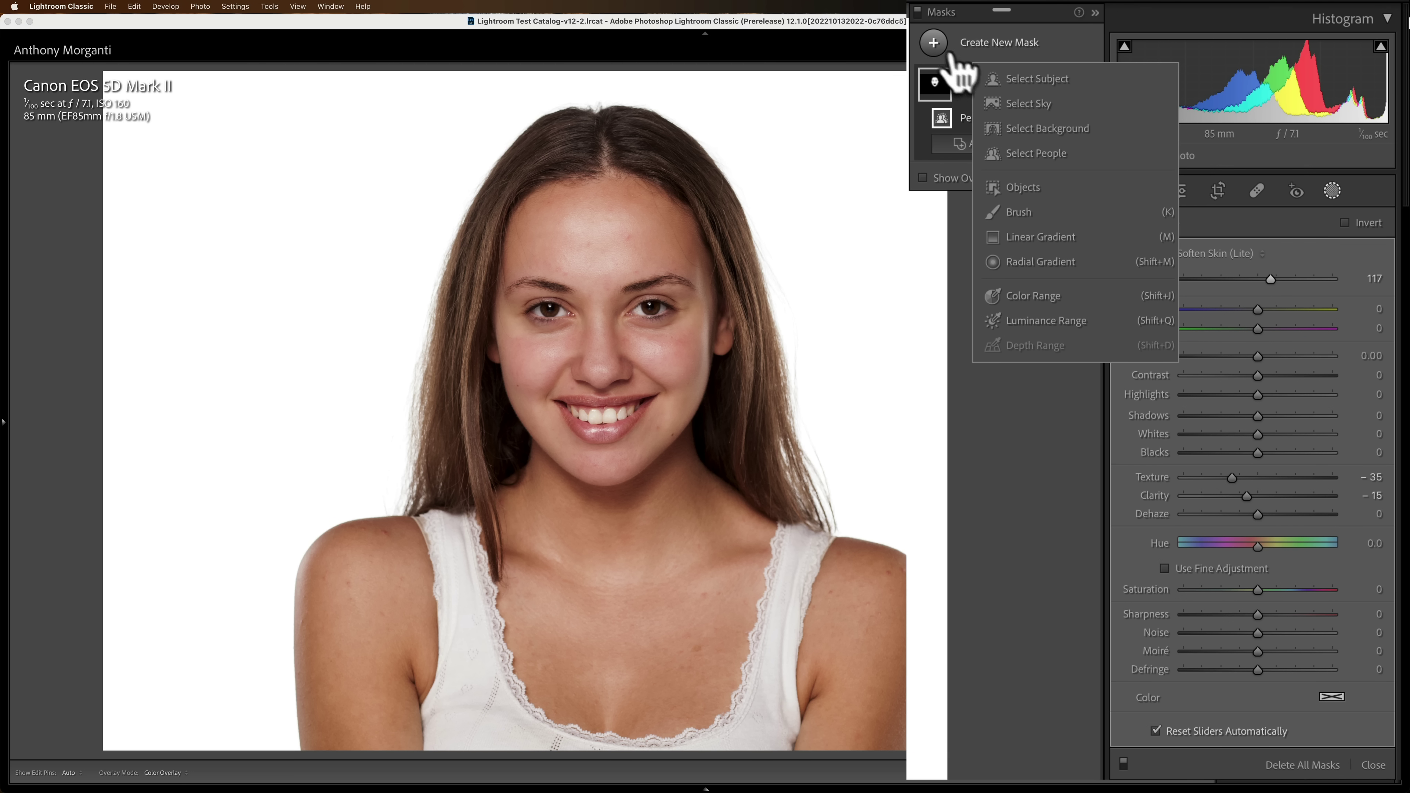
pyautogui.click(1022, 152)
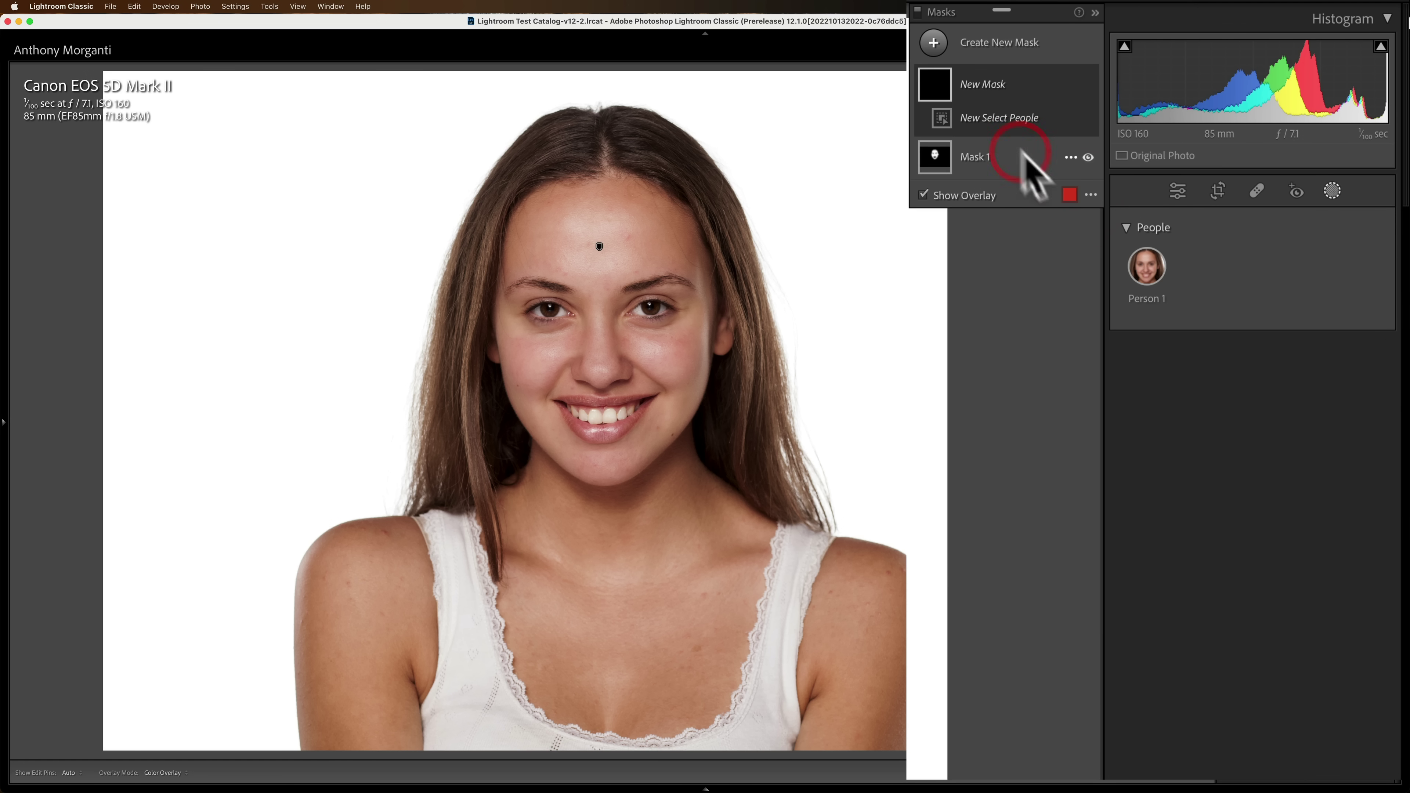
pyautogui.click(1147, 269)
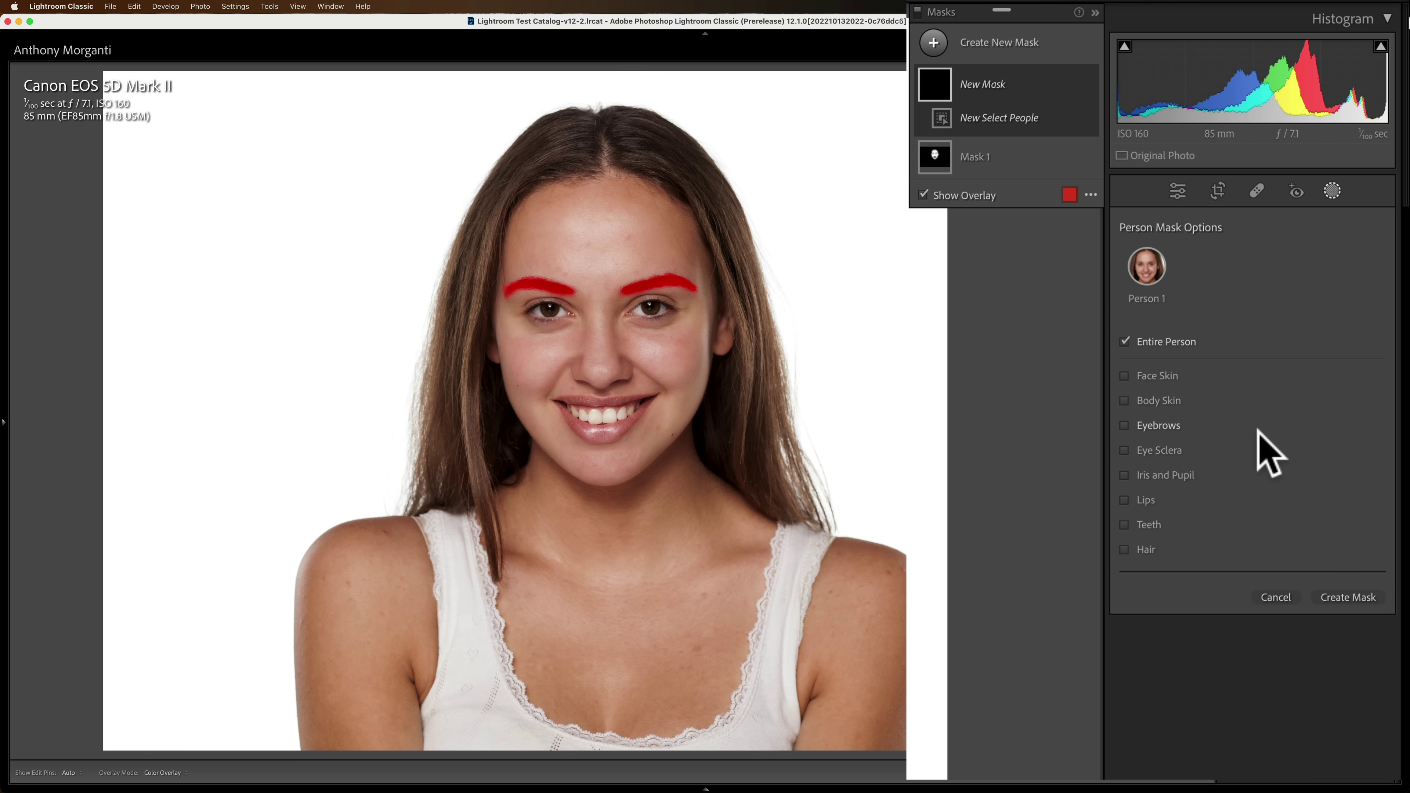
pyautogui.click(1123, 524)
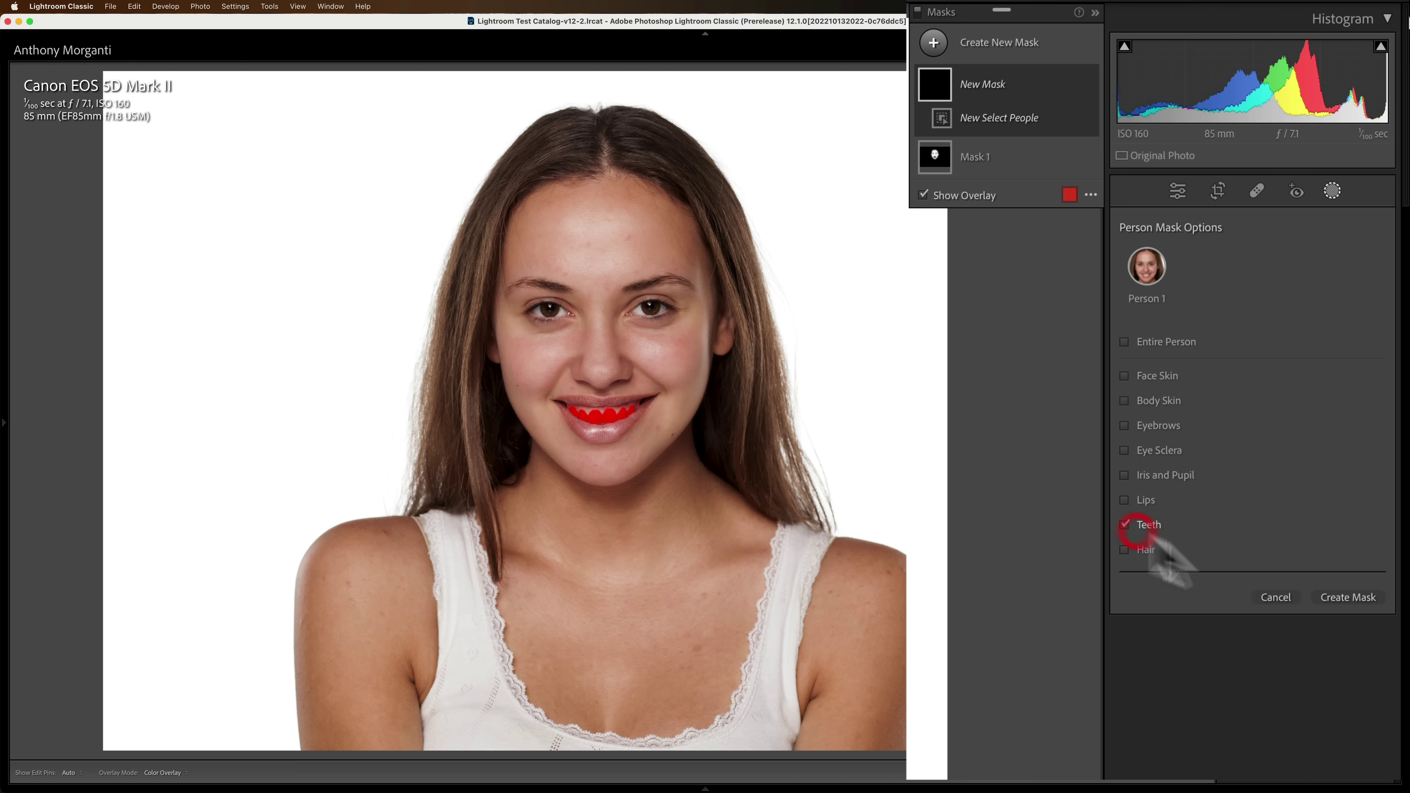
pyautogui.click(1337, 596)
pyautogui.click(1207, 253)
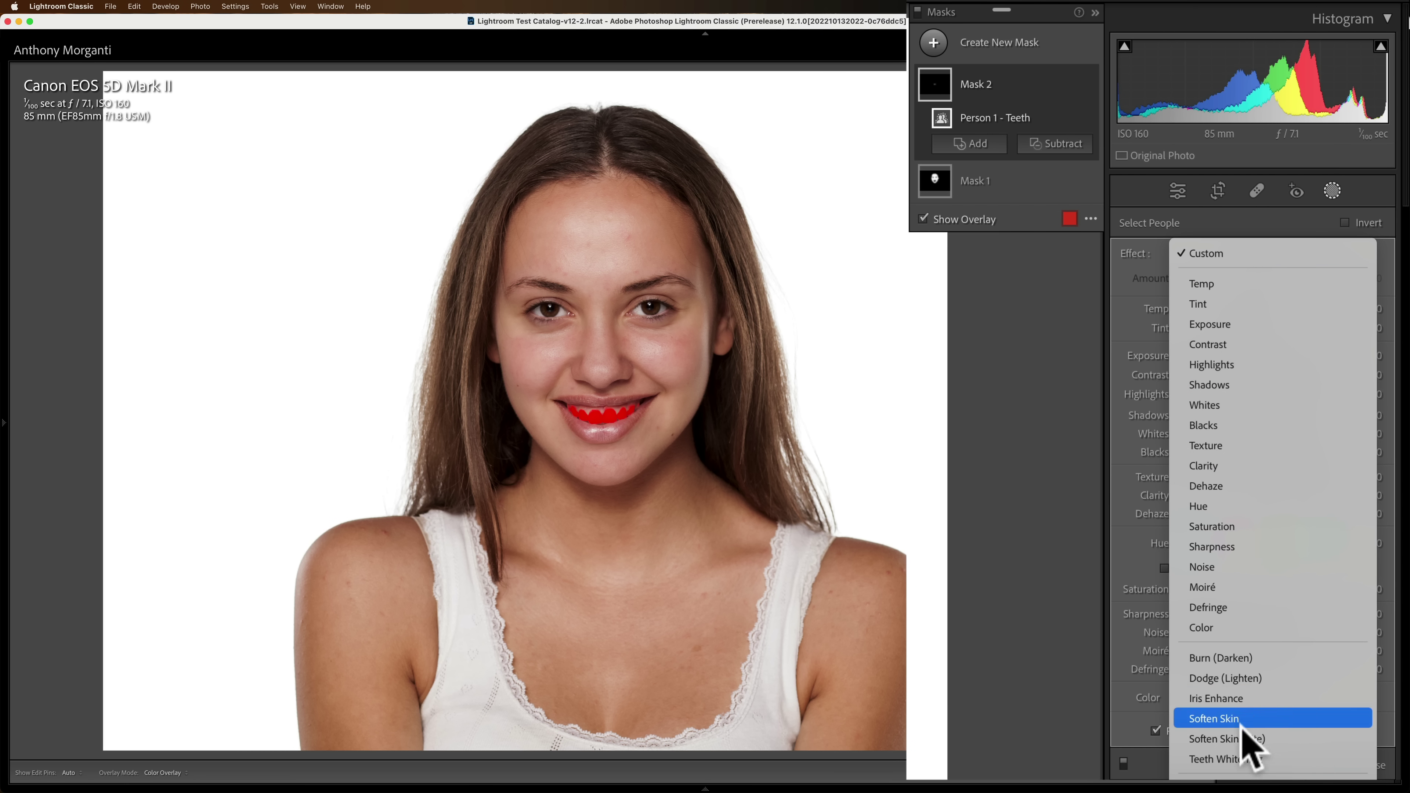
pyautogui.click(1234, 759)
pyautogui.press('o')
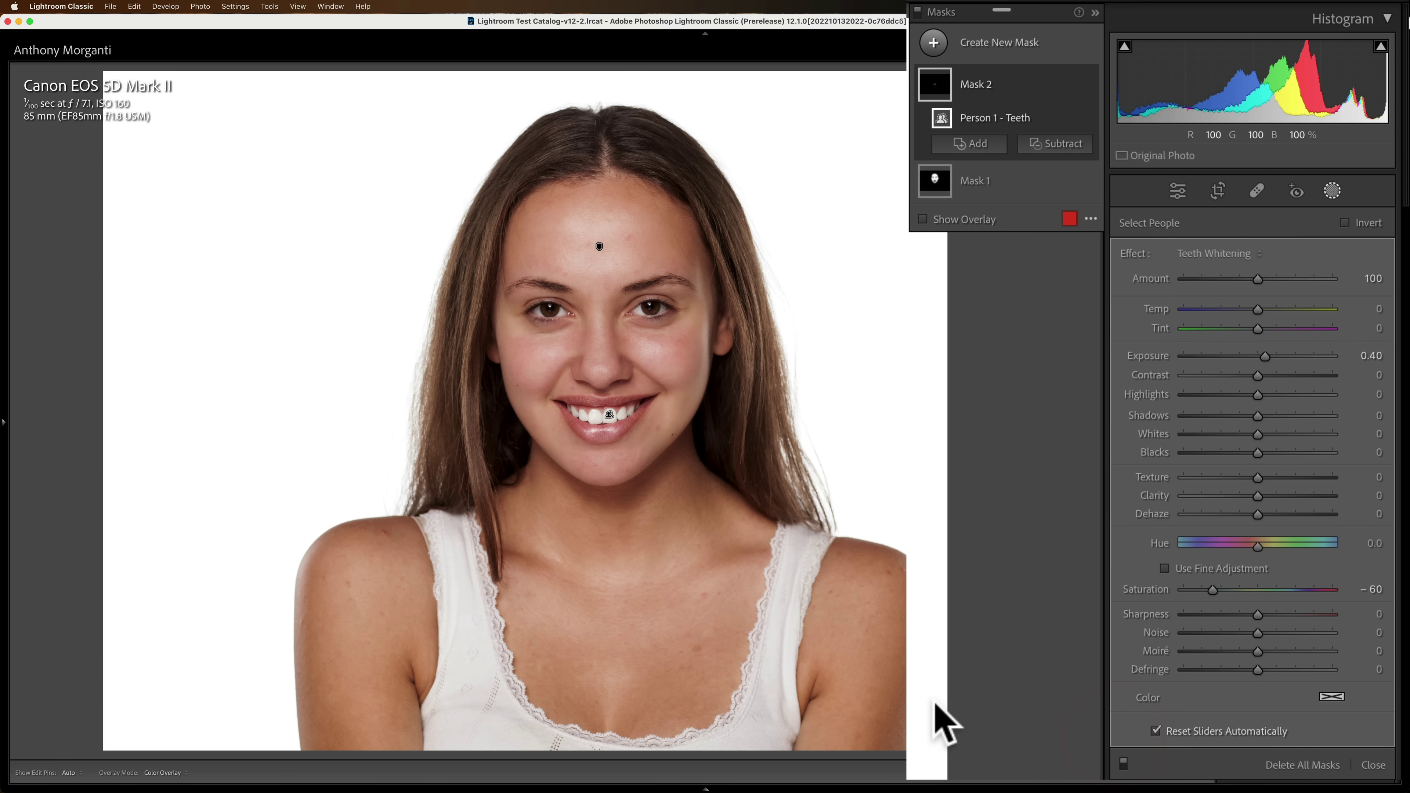
# Close masking and toggle Before/After to compare with the original, ending on the edit.
pyautogui.click(1332, 192)
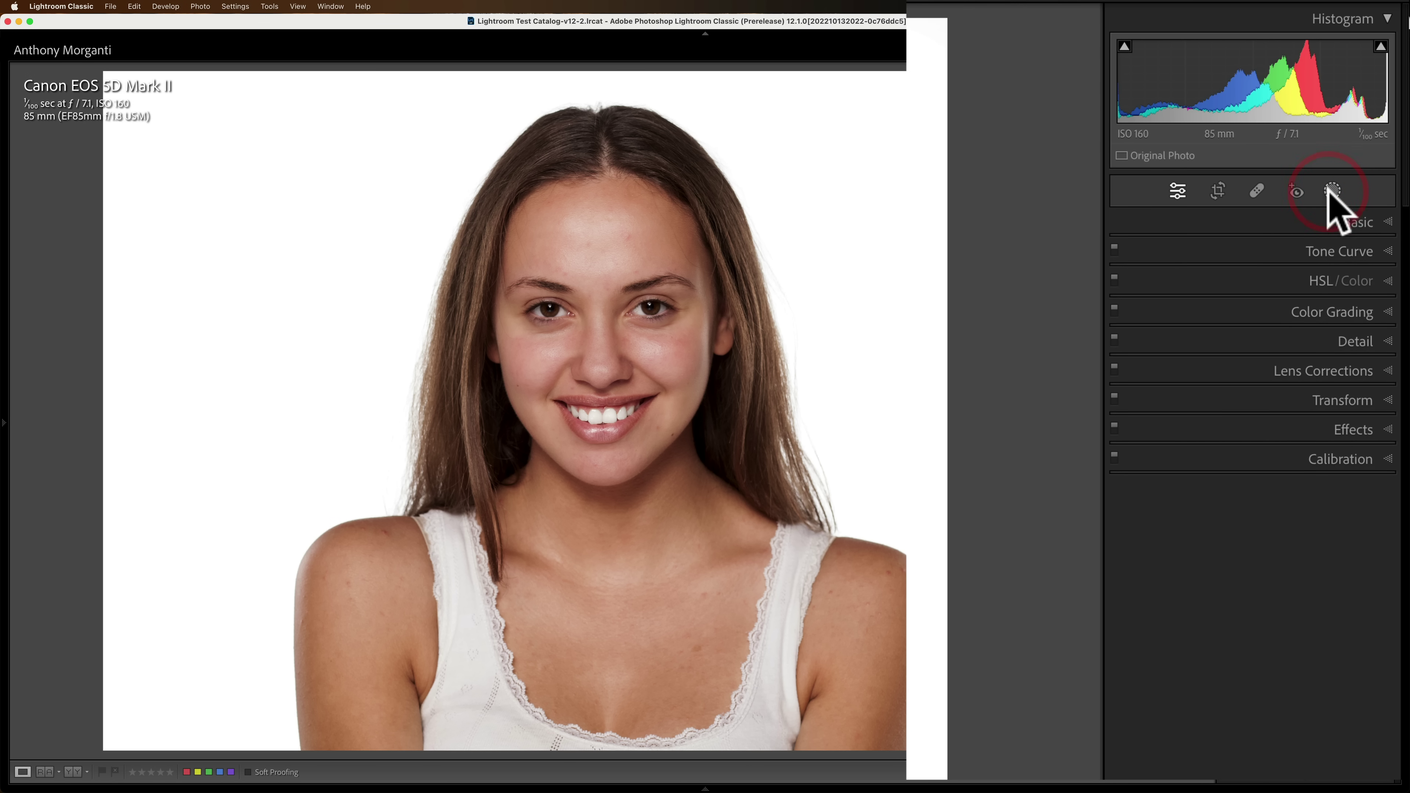
pyautogui.press('\\')
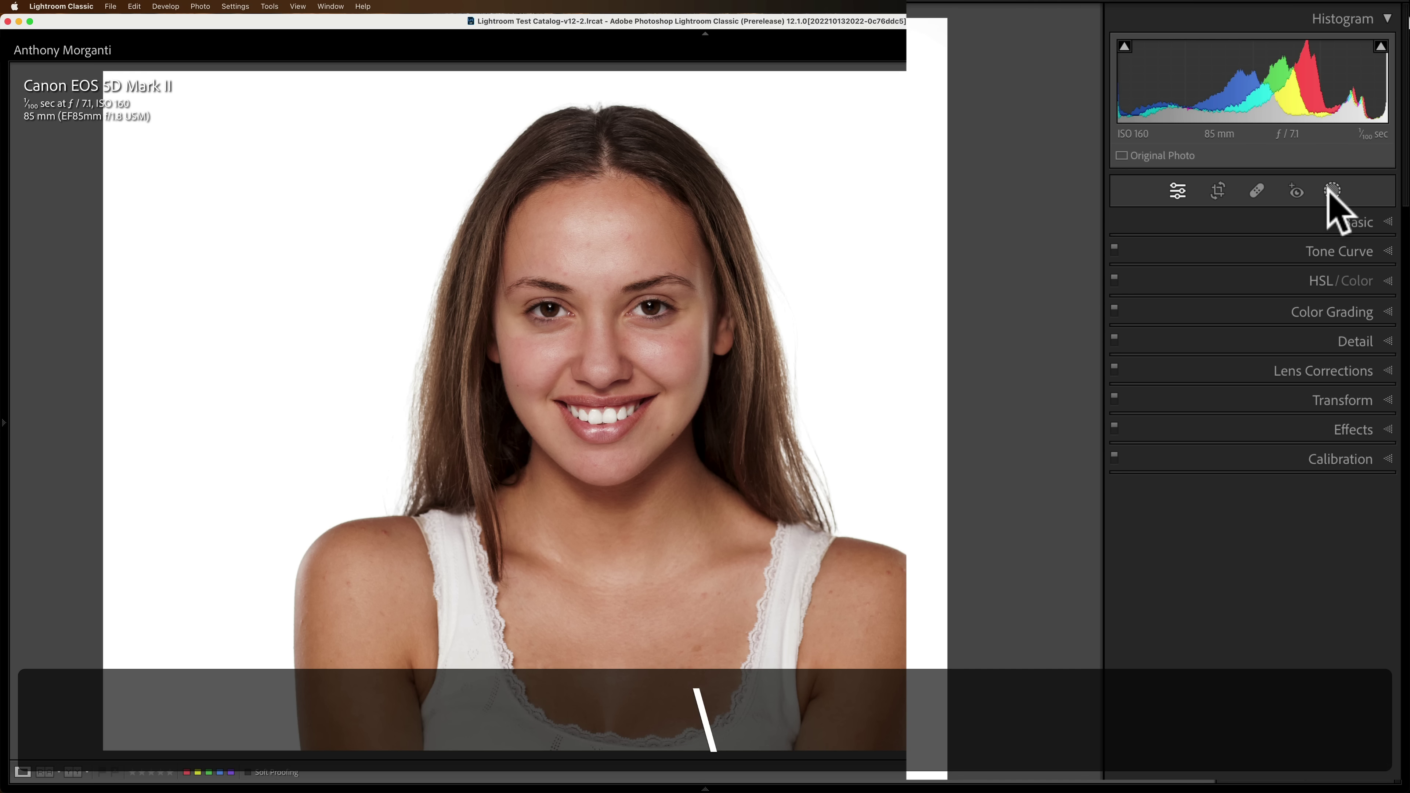
pyautogui.press('\\')
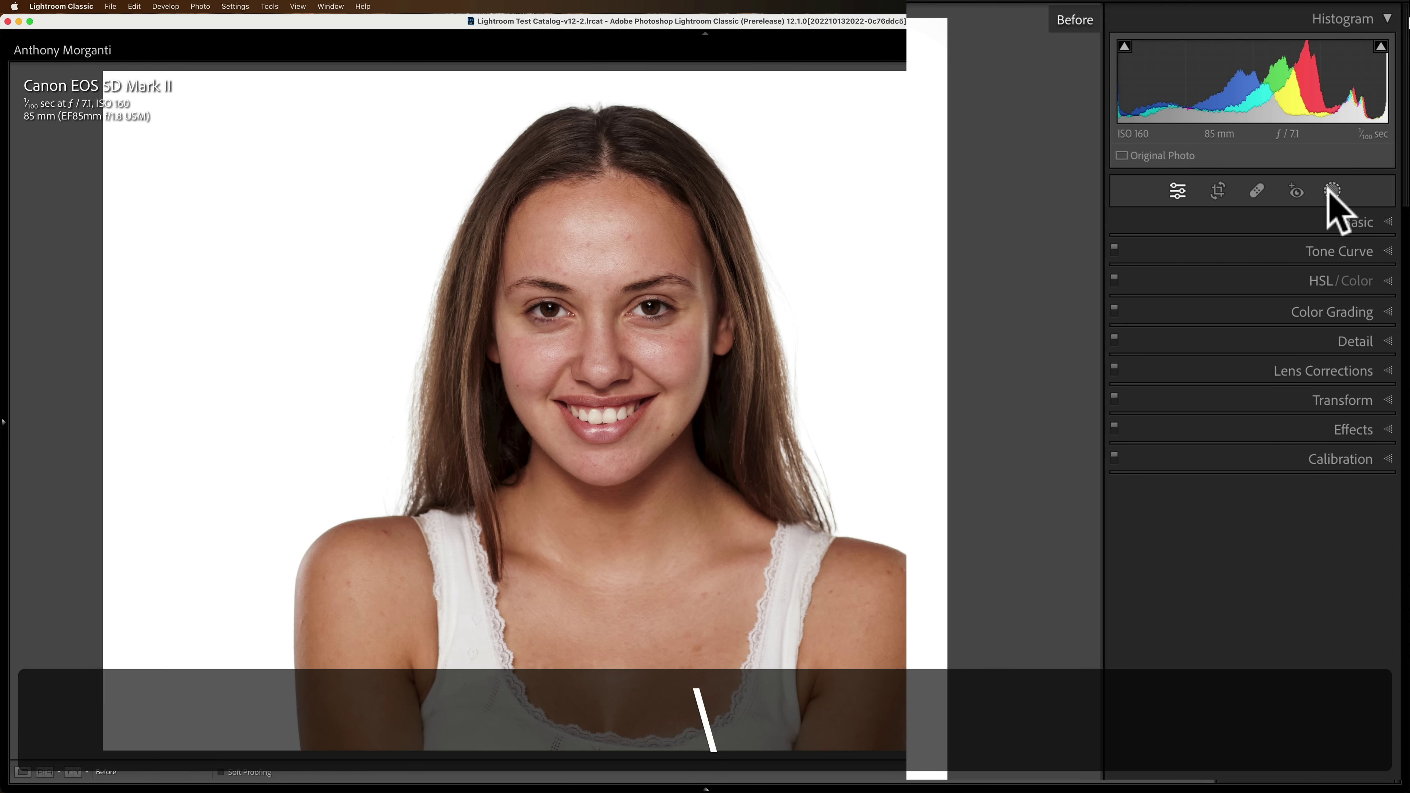
pyautogui.press('\\')
# Create a new Person 1 mask limited to Iris and Pupil.
pyautogui.click(1331, 190)
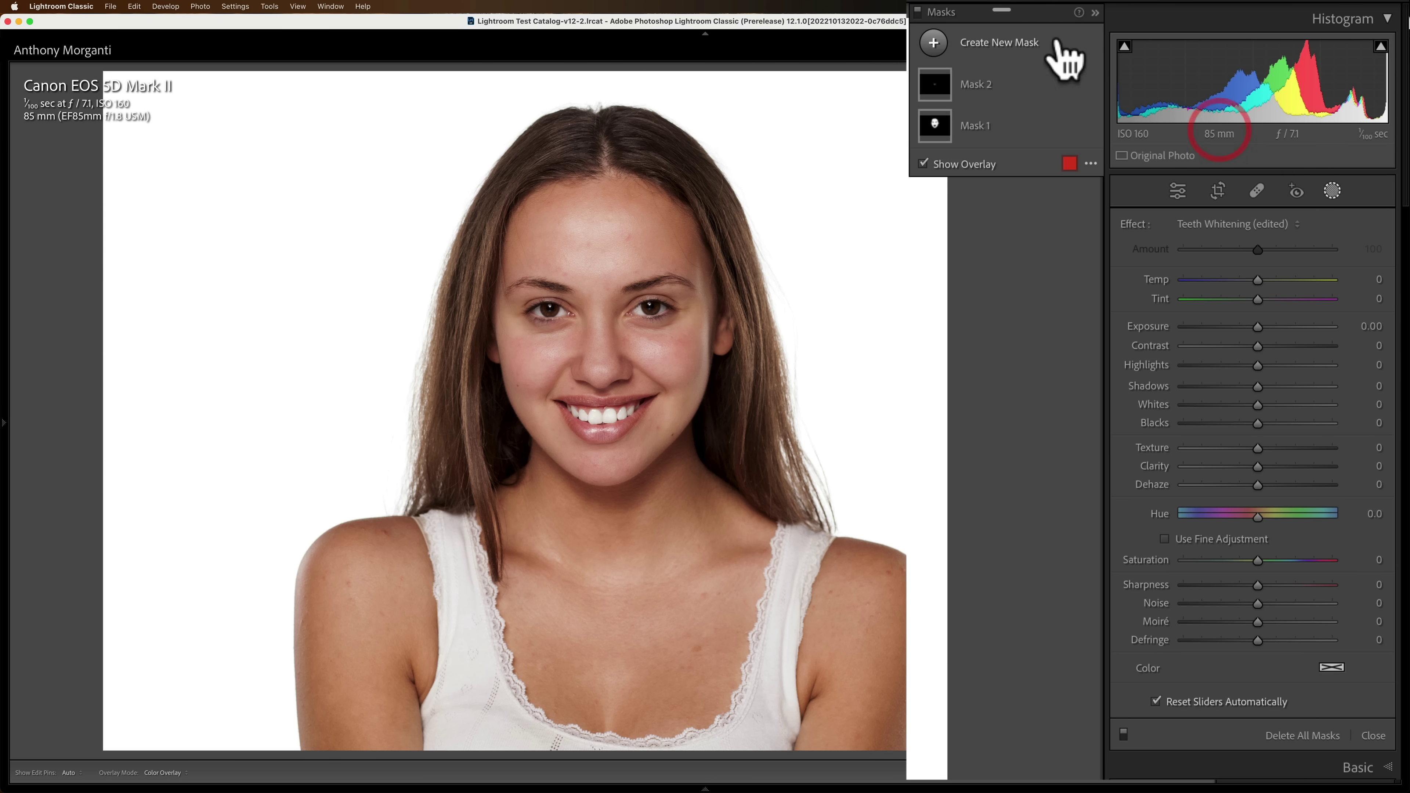
pyautogui.click(935, 38)
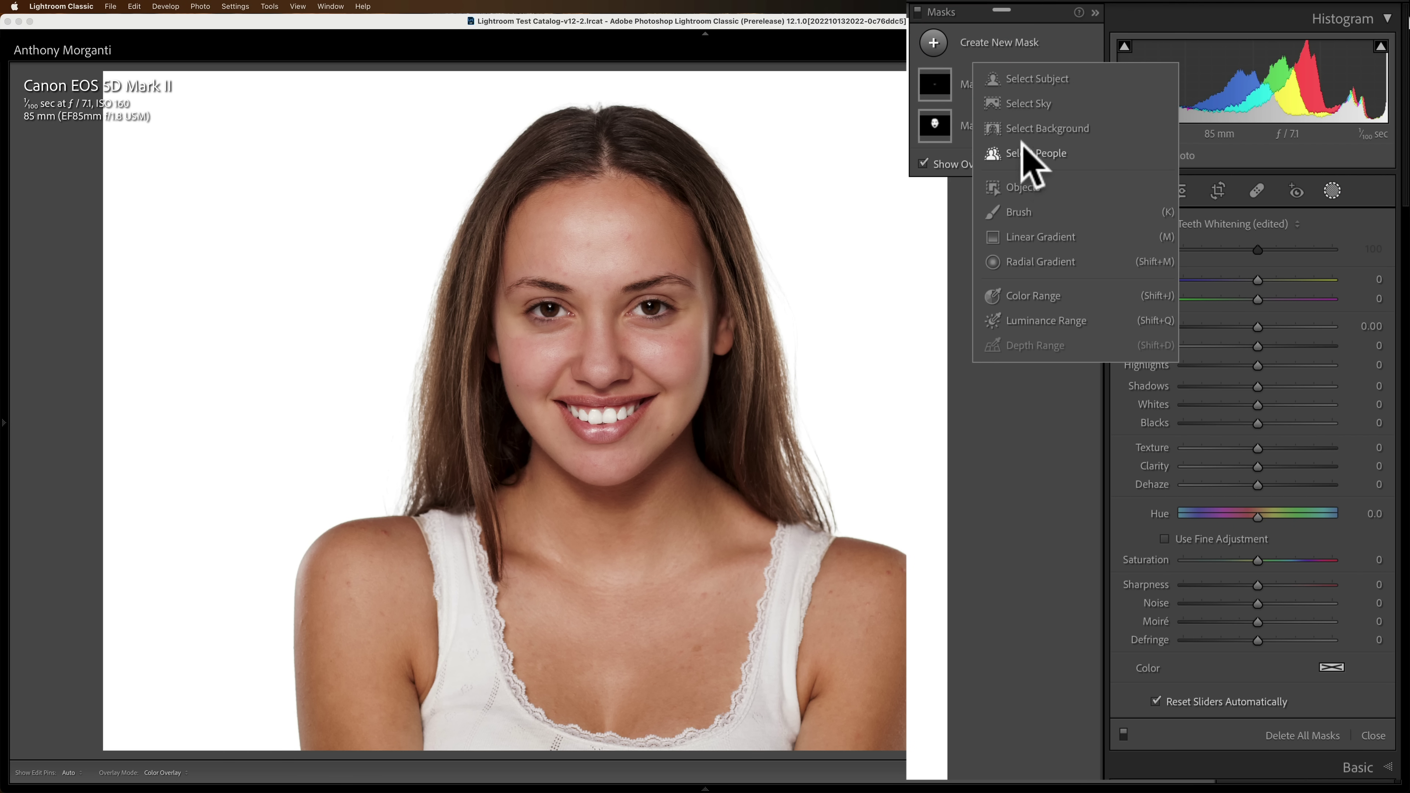
pyautogui.click(1024, 155)
pyautogui.click(1143, 268)
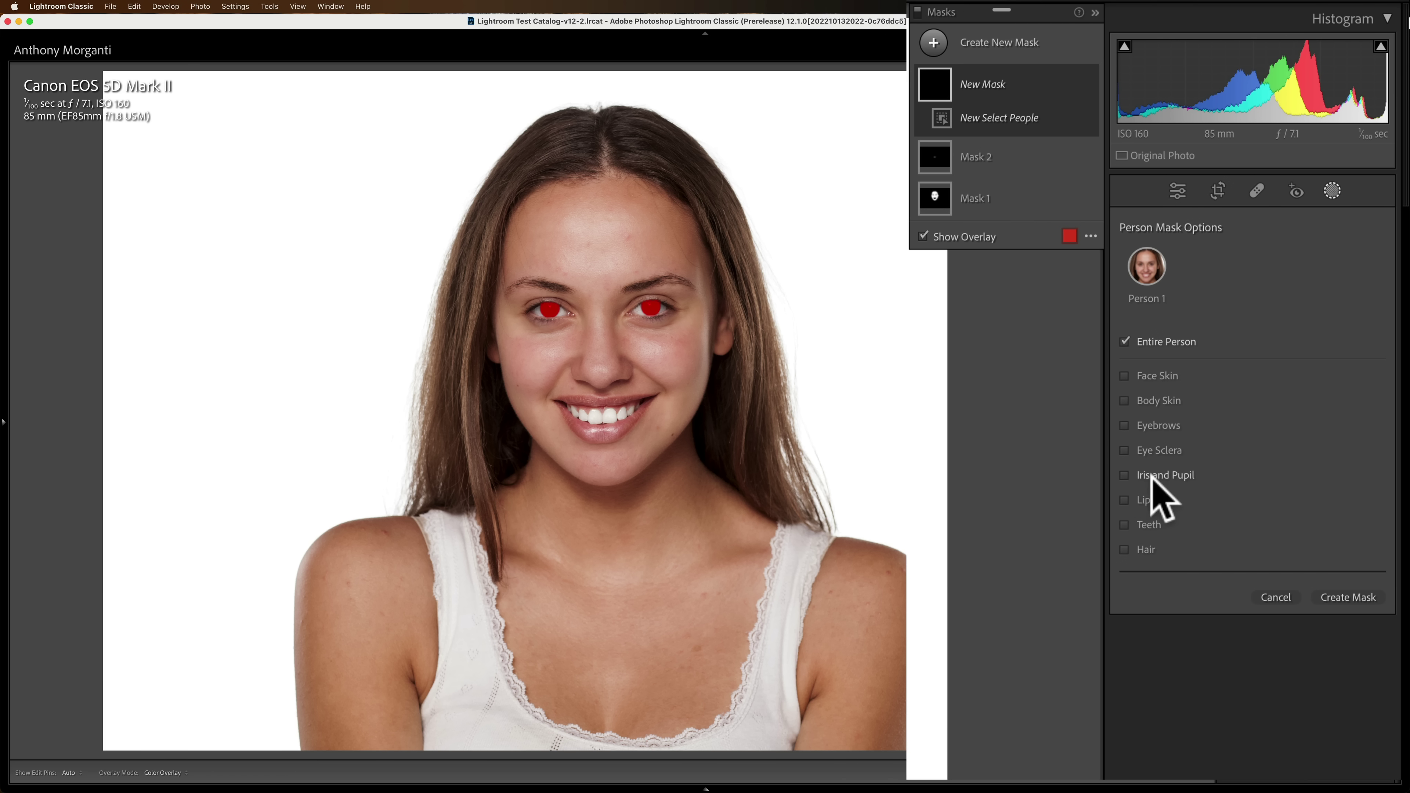
pyautogui.click(1123, 474)
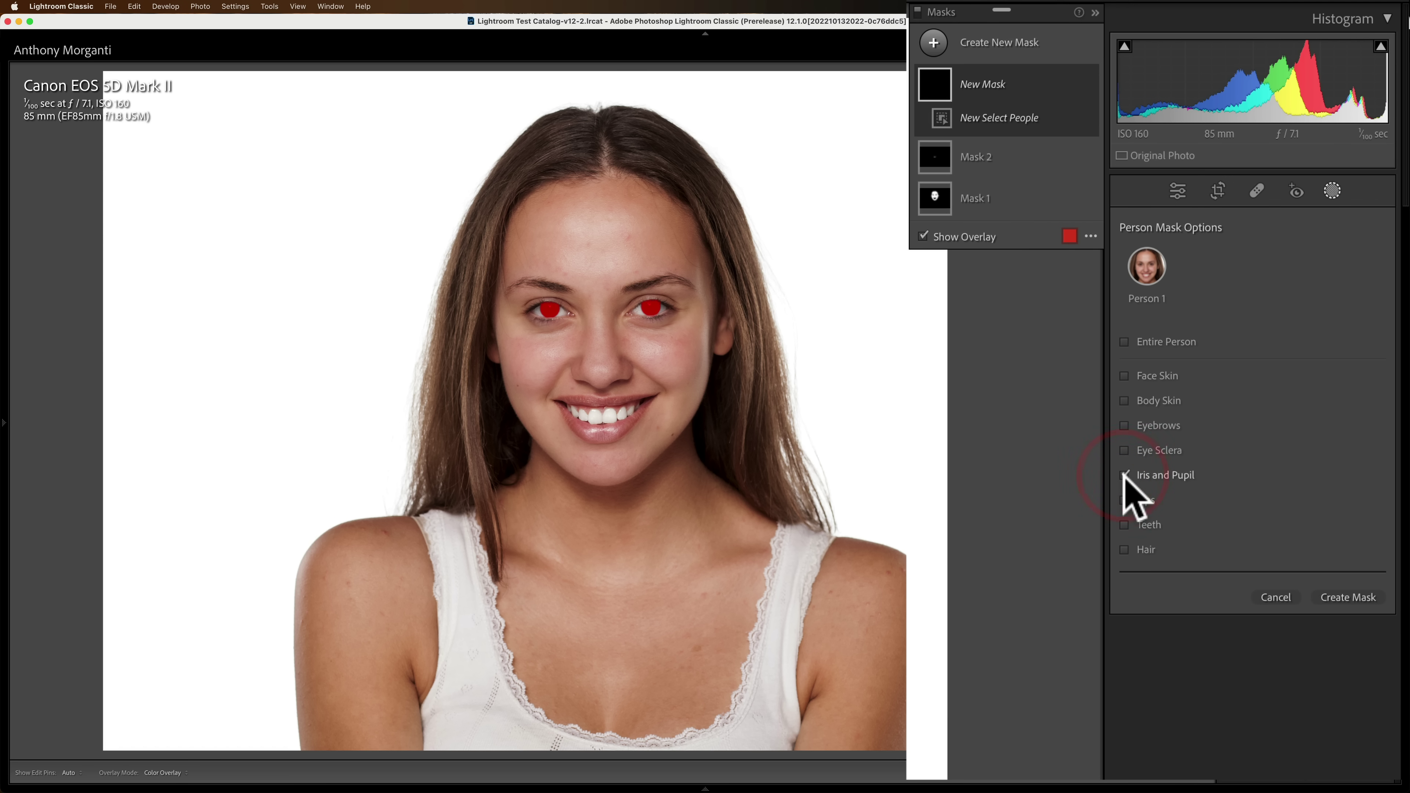
pyautogui.click(1349, 598)
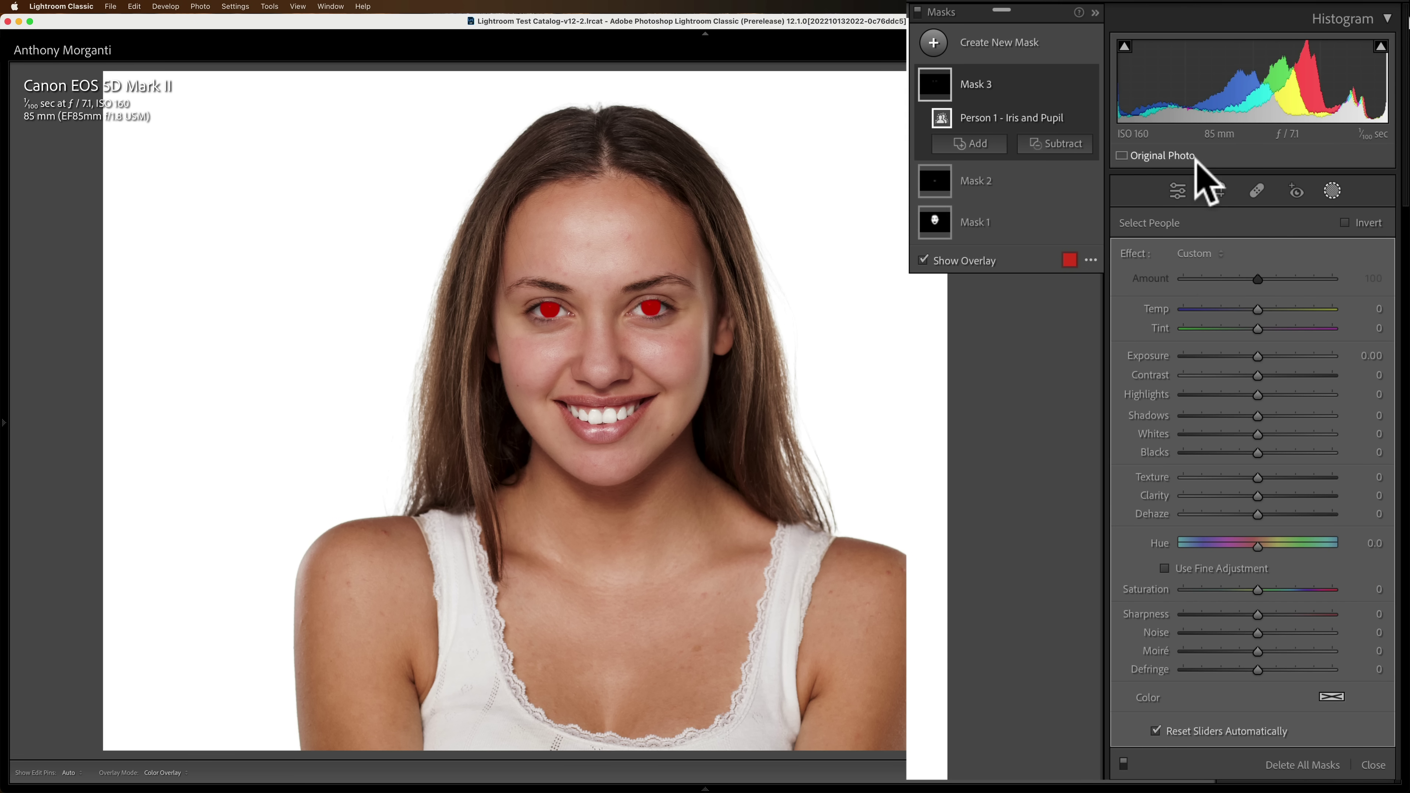
# Apply Iris Enhance to the iris mask, with Exposure 1.08, Texture 21 and Saturation 35.
pyautogui.click(1199, 254)
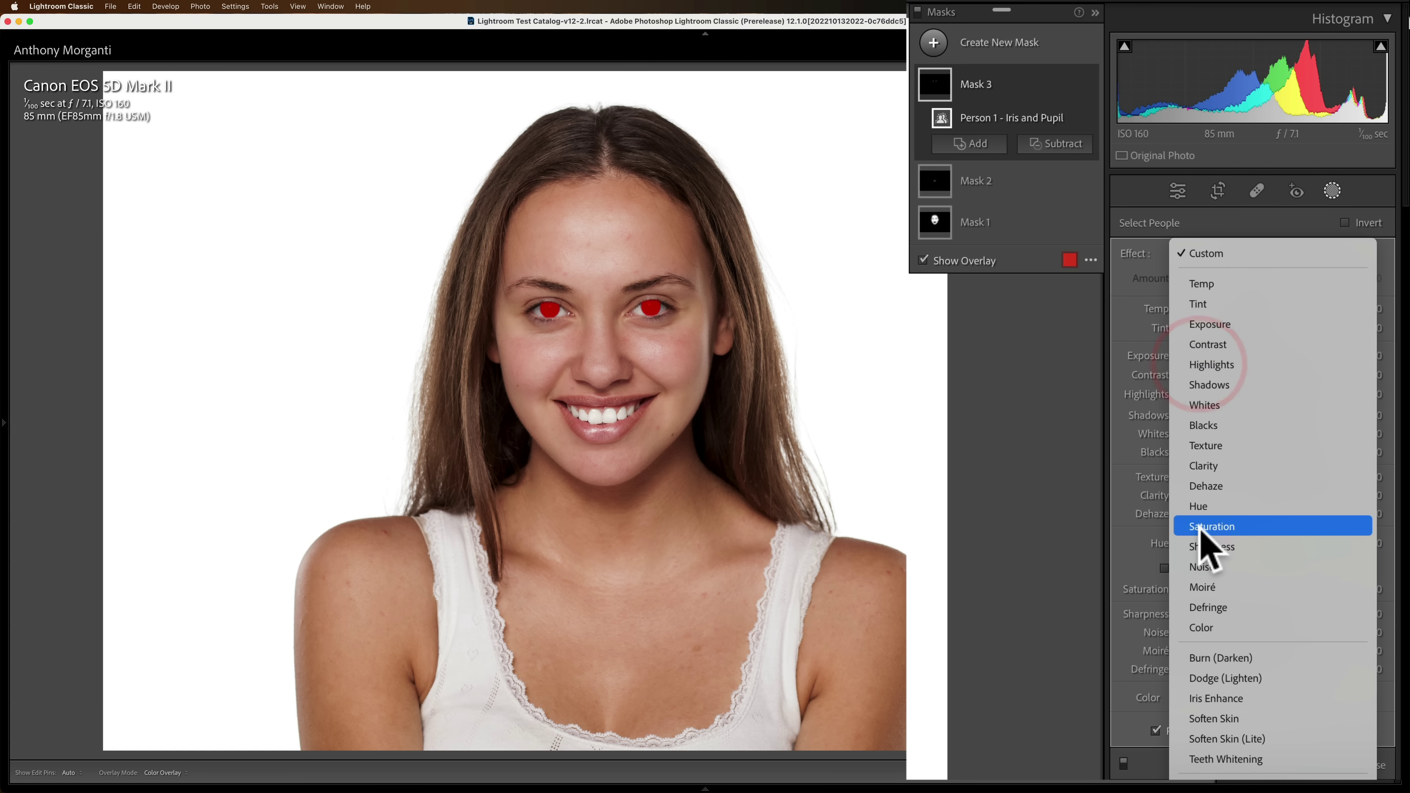
pyautogui.click(1224, 698)
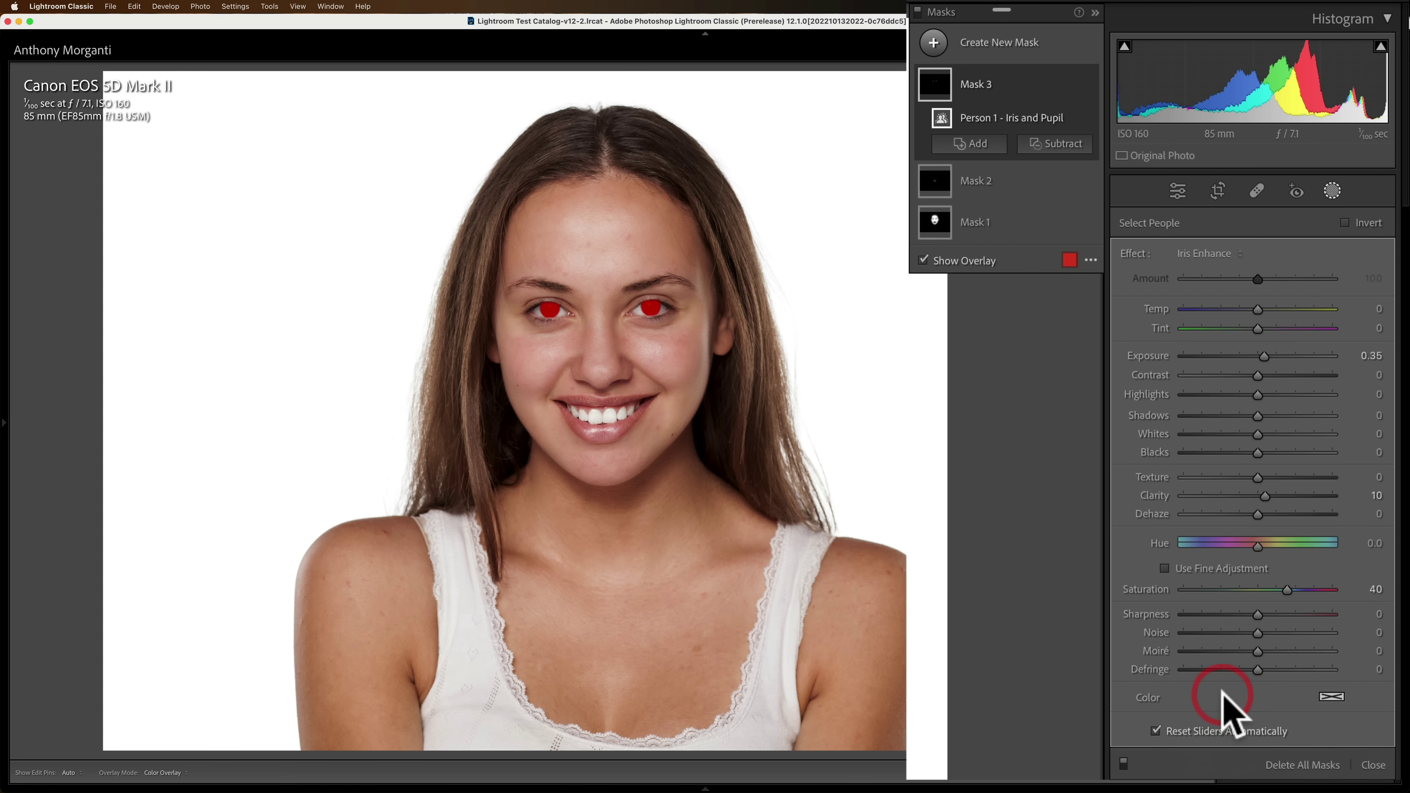
pyautogui.moveTo(1260, 356)
pyautogui.mouseDown()
pyautogui.moveTo(1283, 352)
pyautogui.moveTo(1275, 371)
pyautogui.mouseUp()
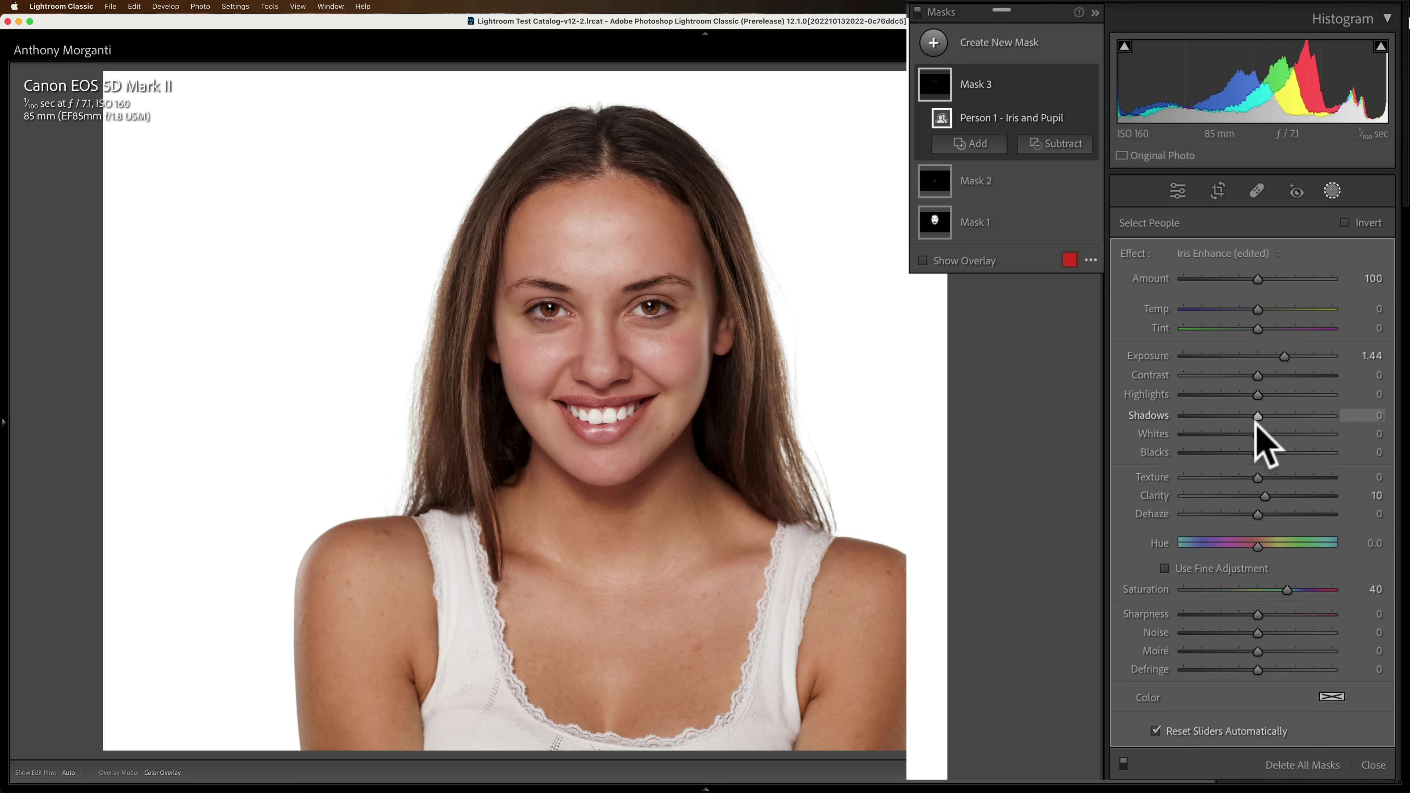
pyautogui.moveTo(1254, 477); pyautogui.dragTo(1273, 478)
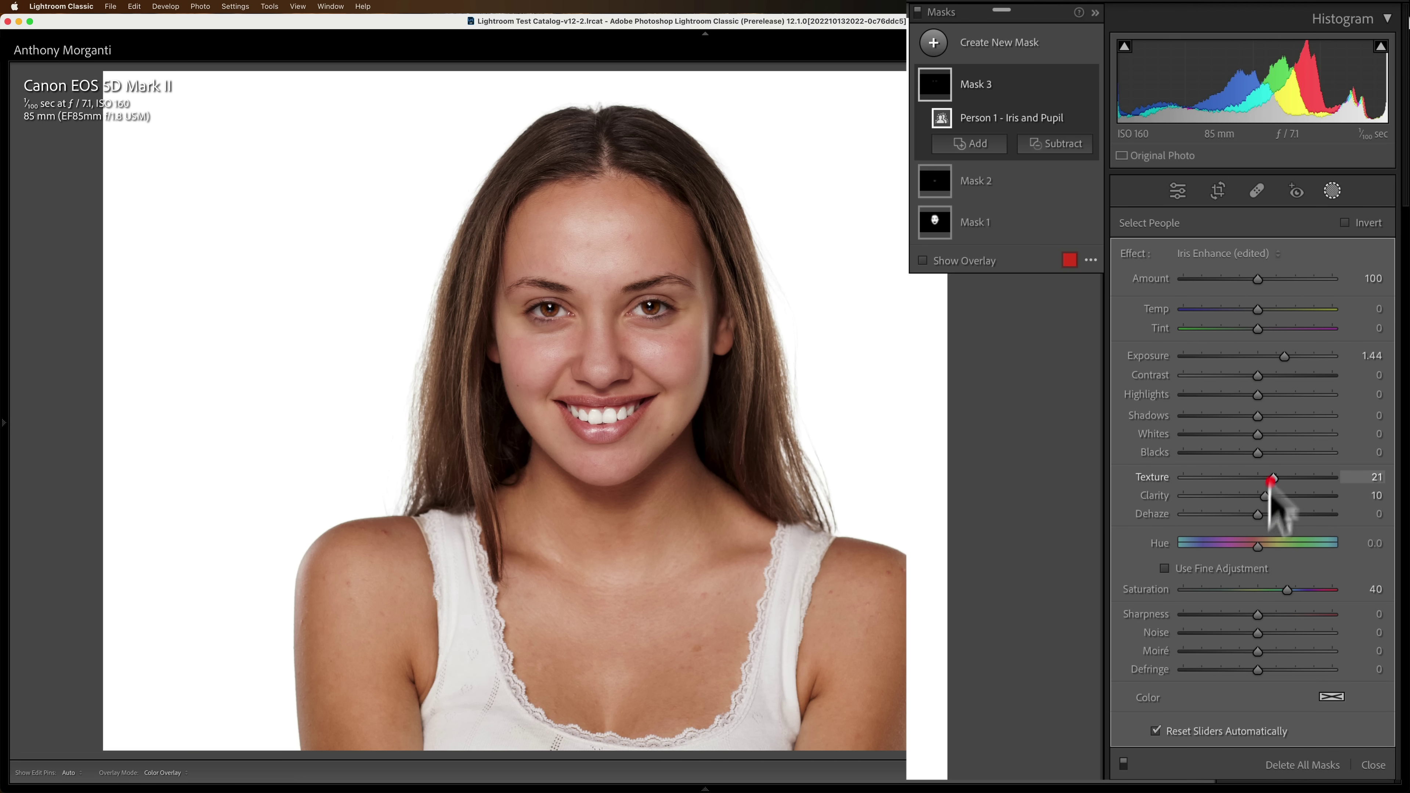
pyautogui.moveTo(1282, 589); pyautogui.dragTo(1292, 589)
pyautogui.moveTo(1279, 351); pyautogui.dragTo(1277, 351)
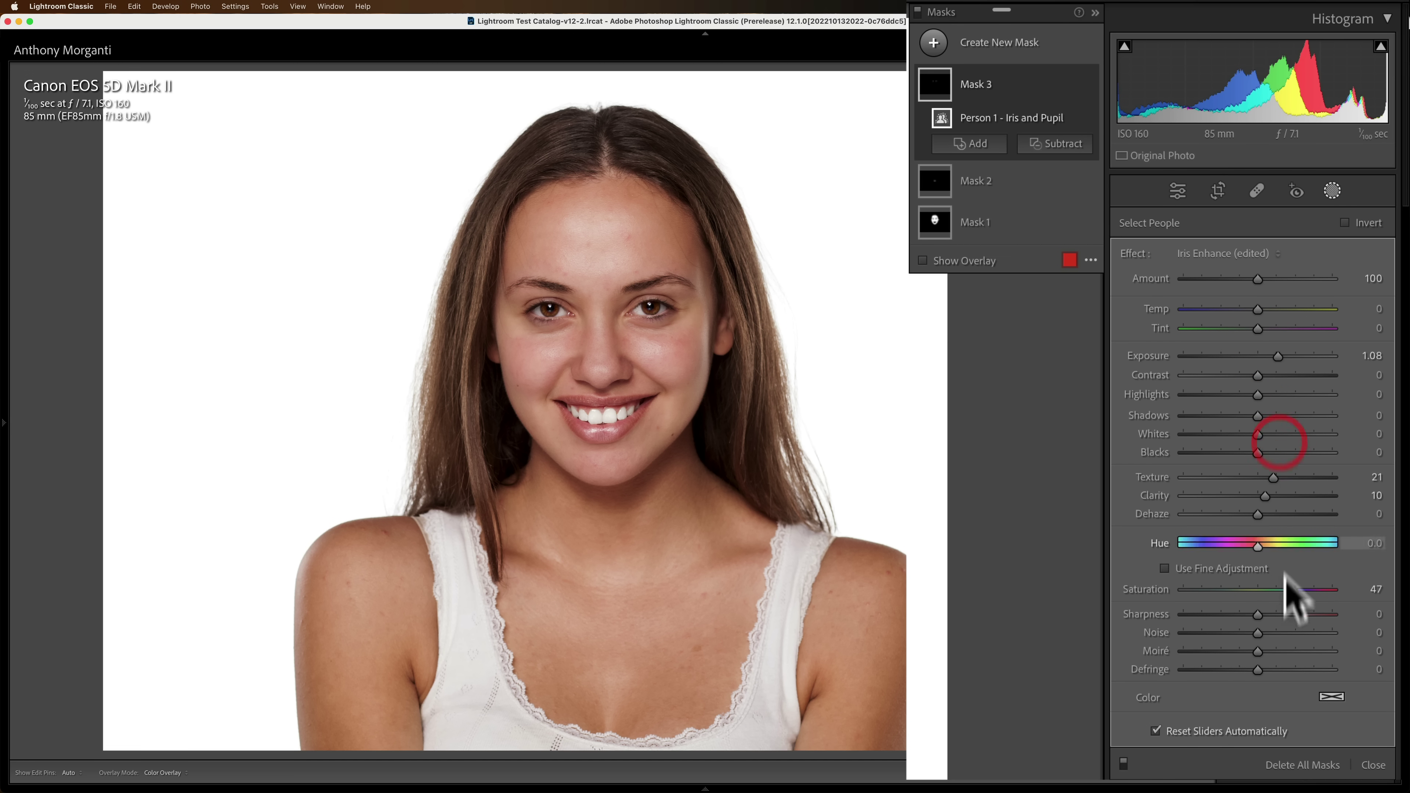
pyautogui.moveTo(1291, 589); pyautogui.dragTo(1282, 588)
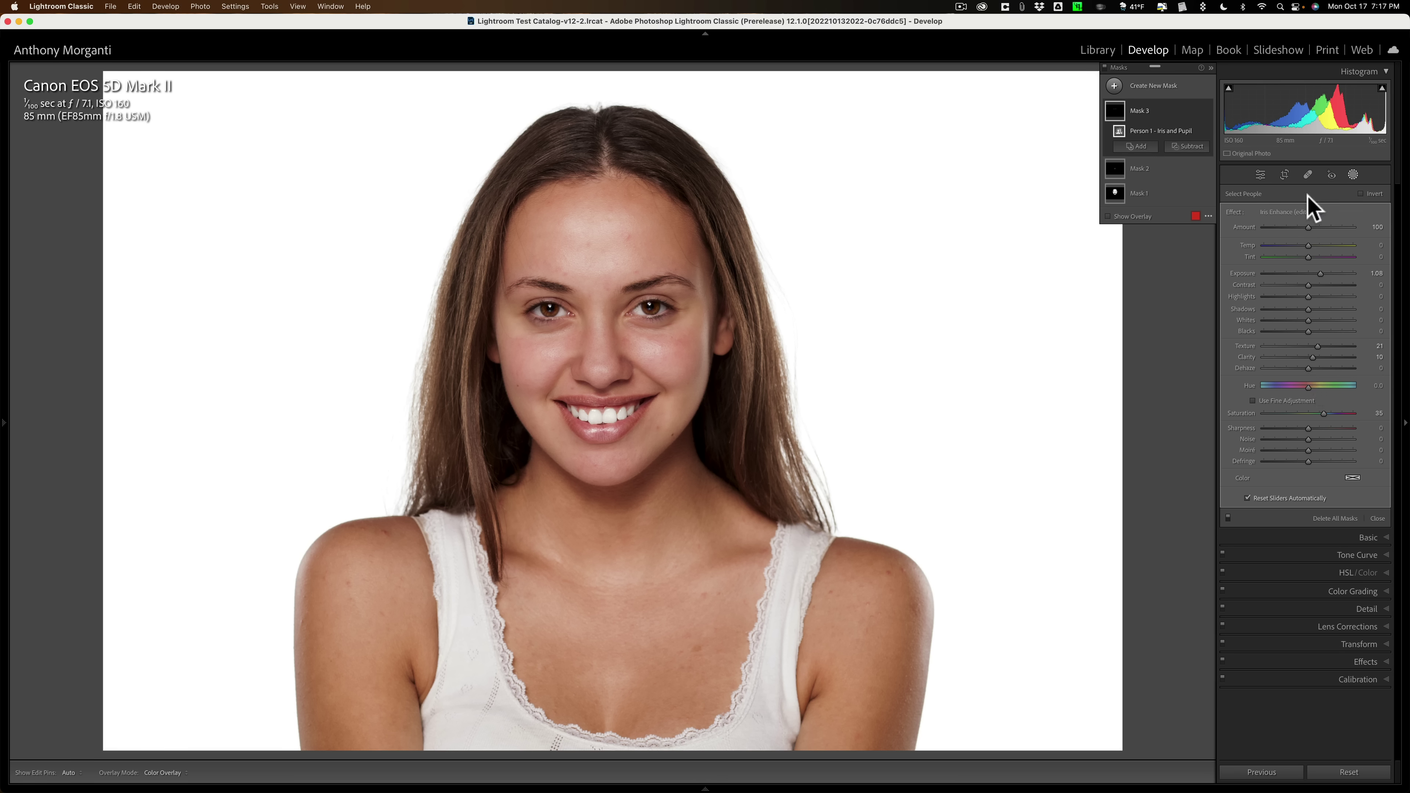
pyautogui.moveTo(642, 309)
# Close masking, compare Before/After with the original, then restore all panels with Shift+Tab.
pyautogui.click(1353, 176)
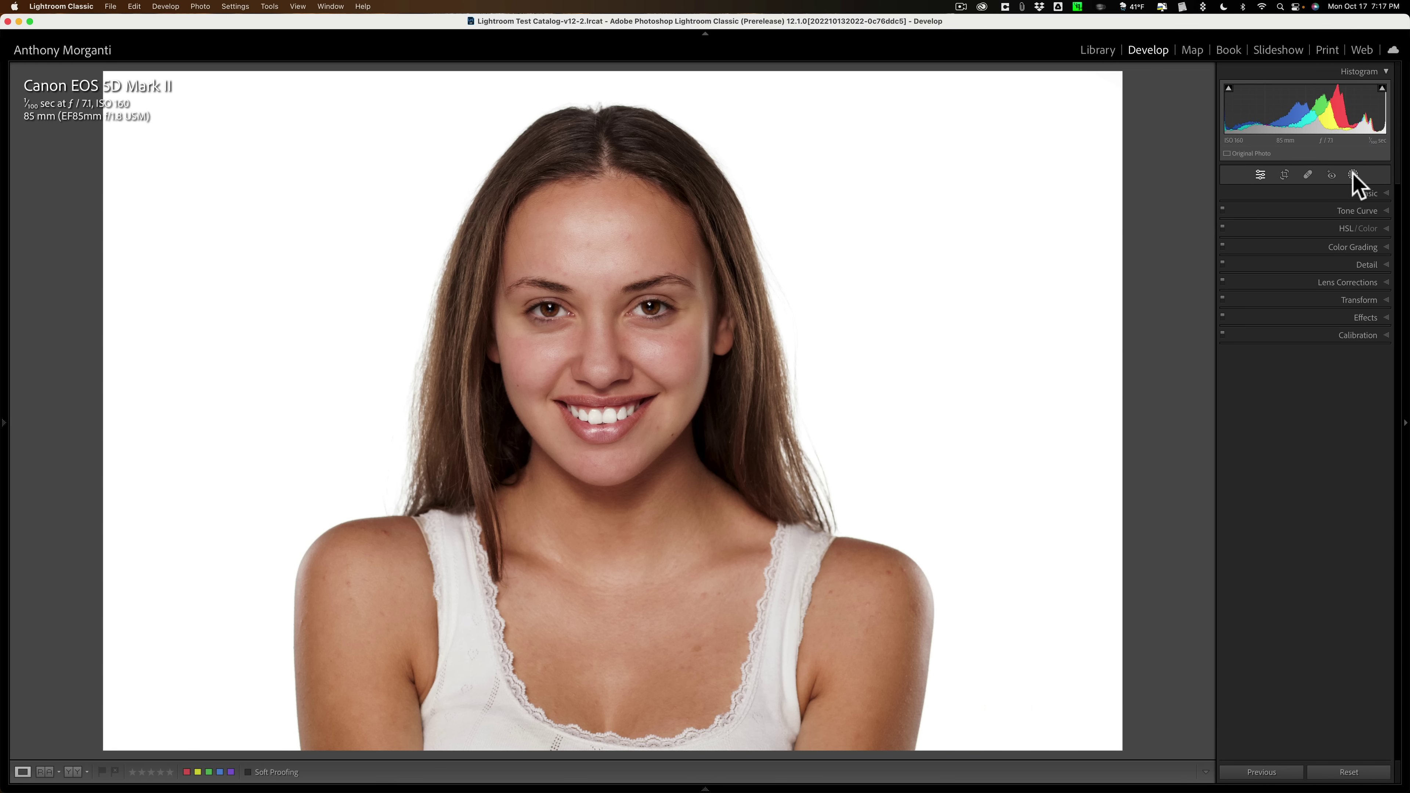
pyautogui.press('\\')
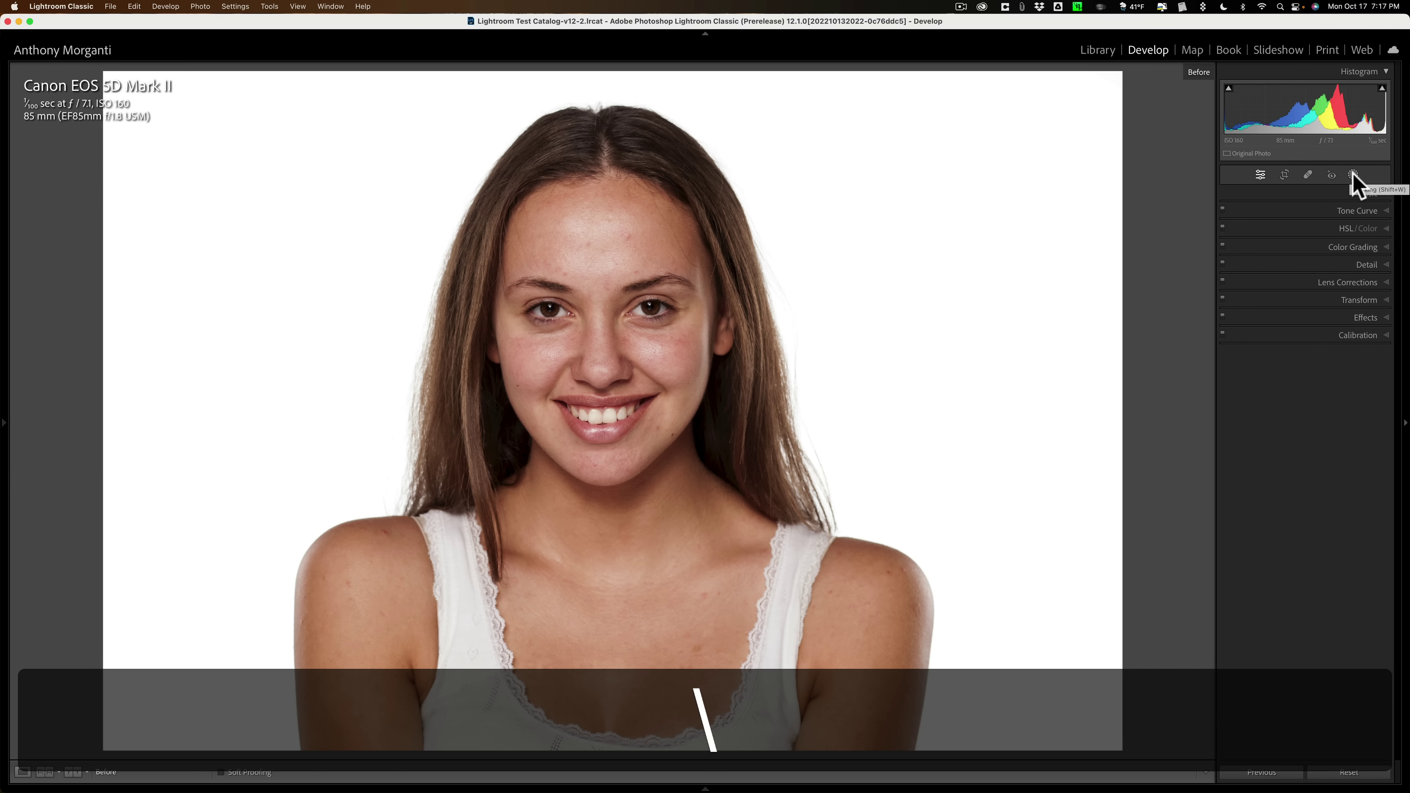
pyautogui.press('\\')
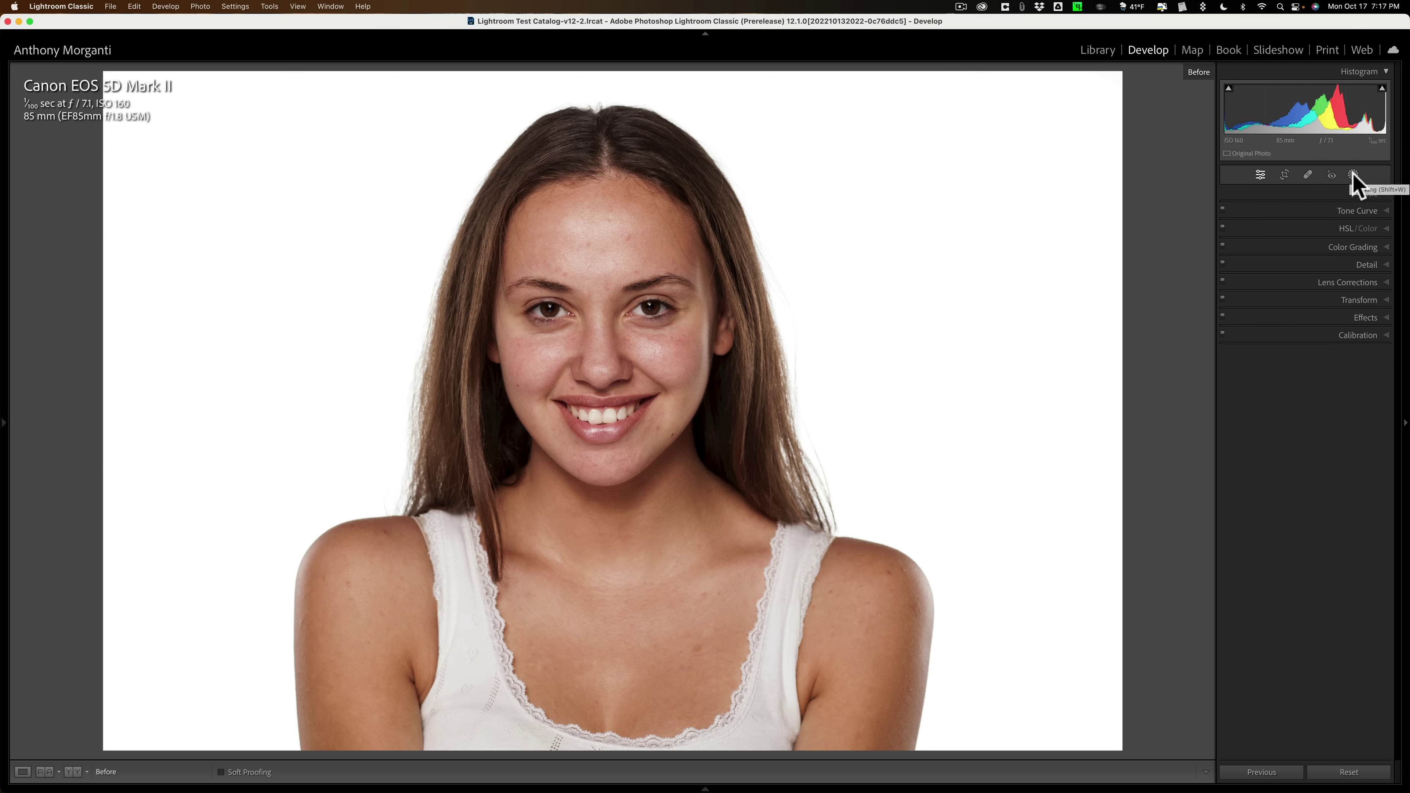
pyautogui.press('\\')
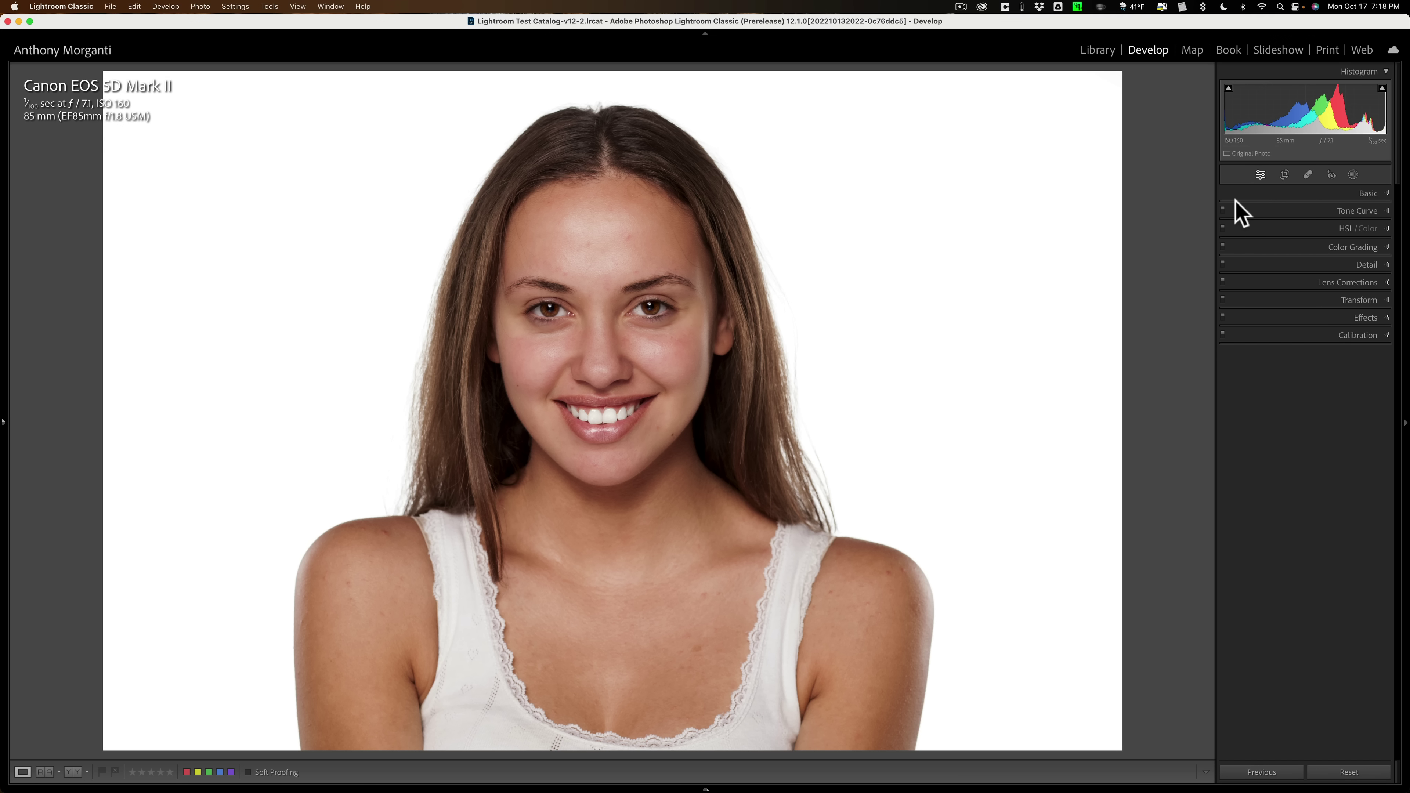
pyautogui.hotkey('shift', 'Tab')
pyautogui.hotkey('shift', 'Tab')
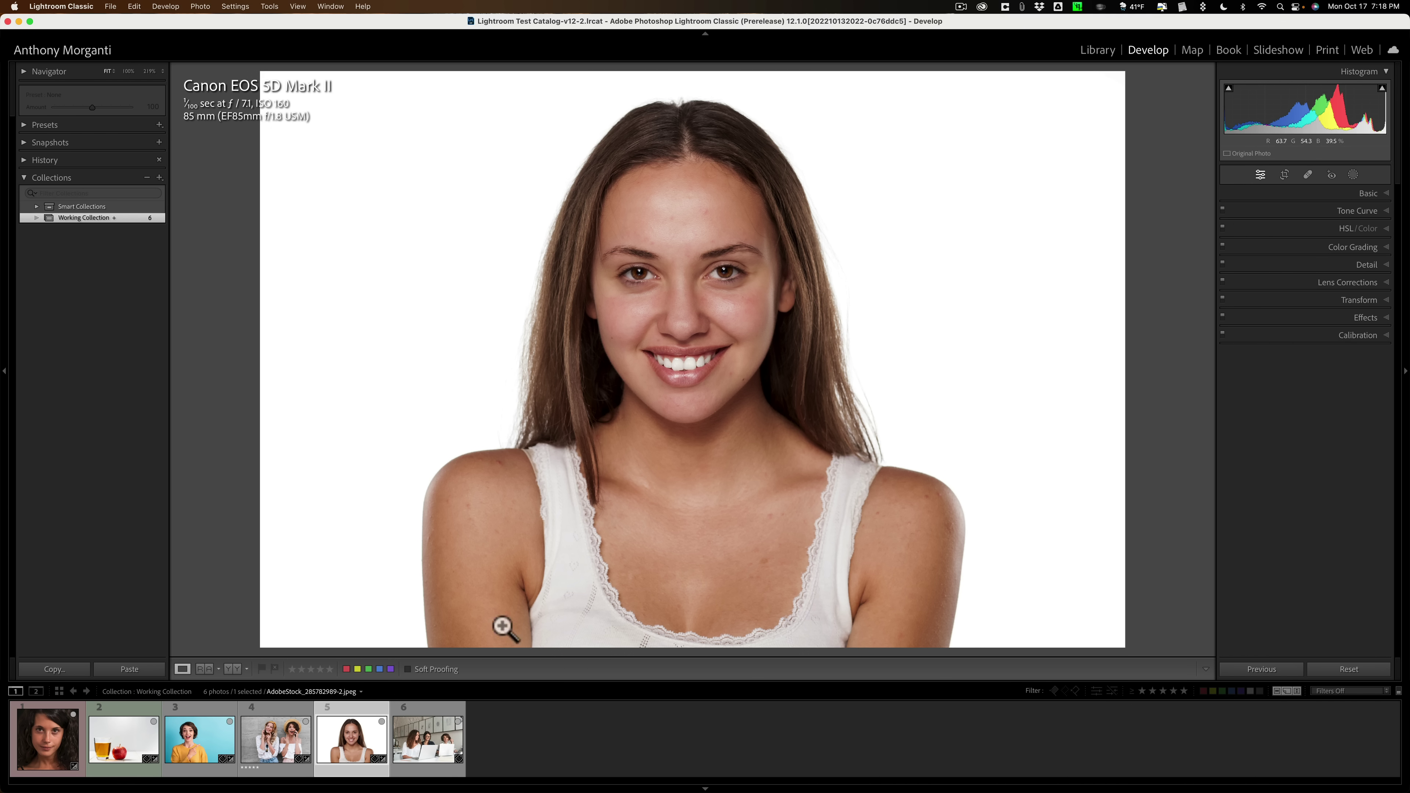
# Open the three-women group photo, hide the left panel and filmstrip, and start masking.
pyautogui.click(438, 741)
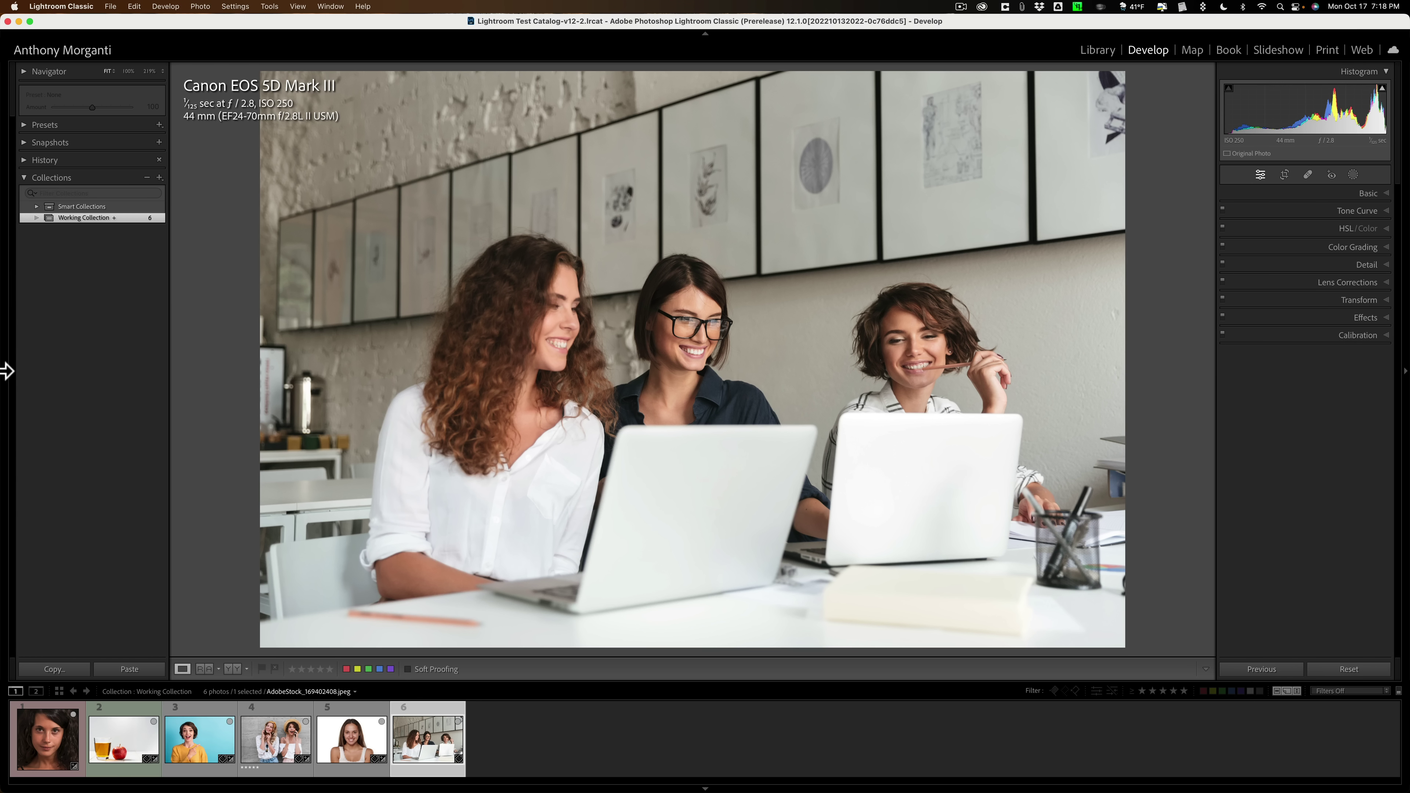
pyautogui.click(5, 372)
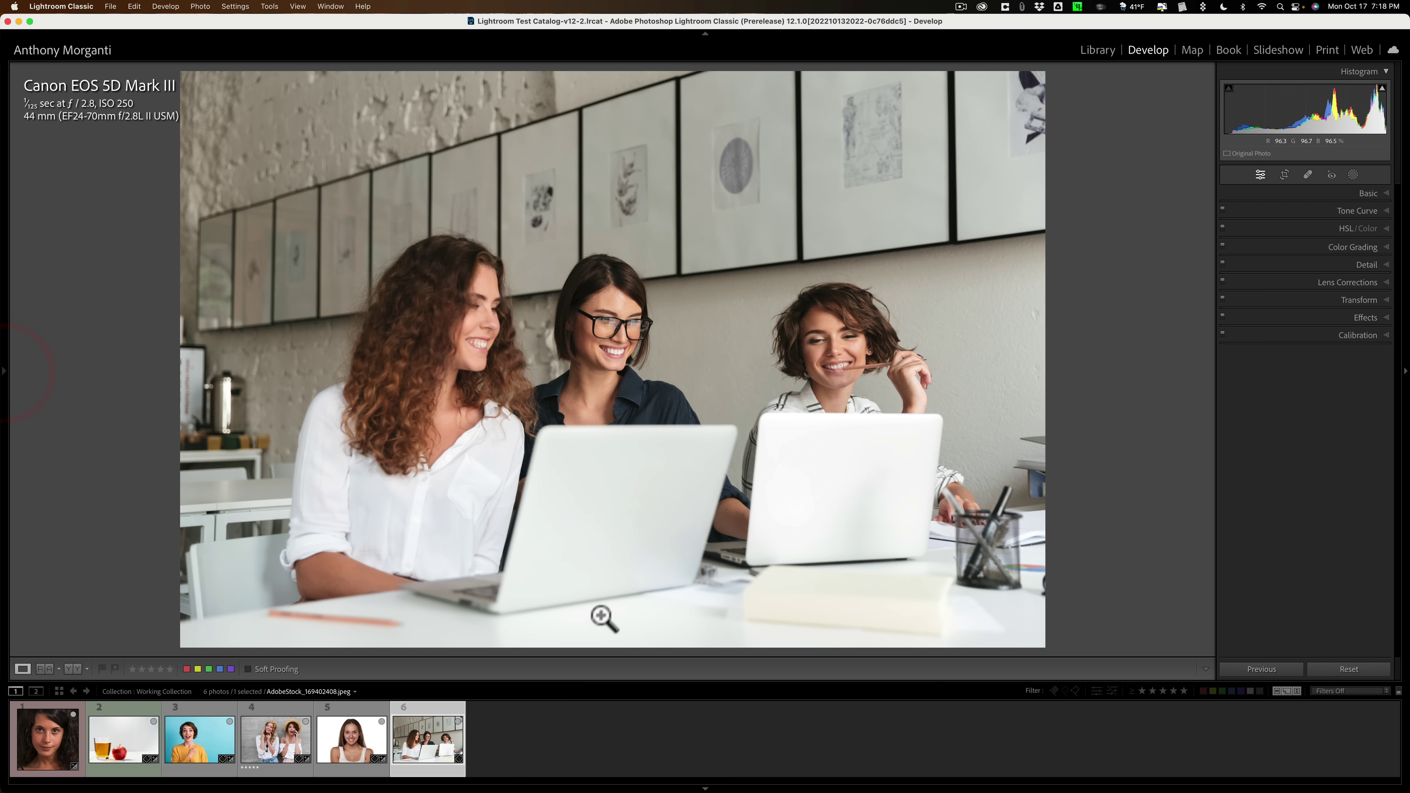
pyautogui.press('F6')
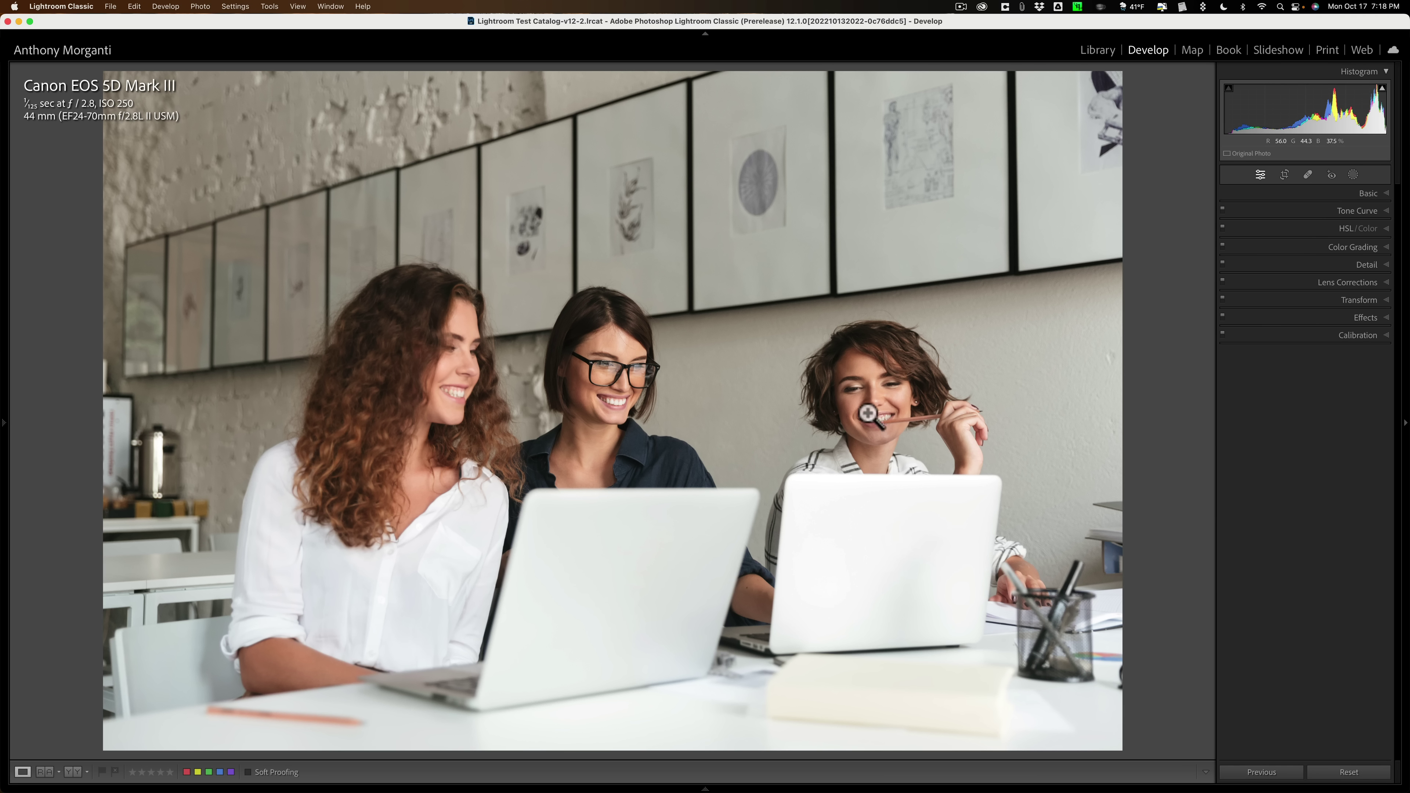
pyautogui.click(1354, 174)
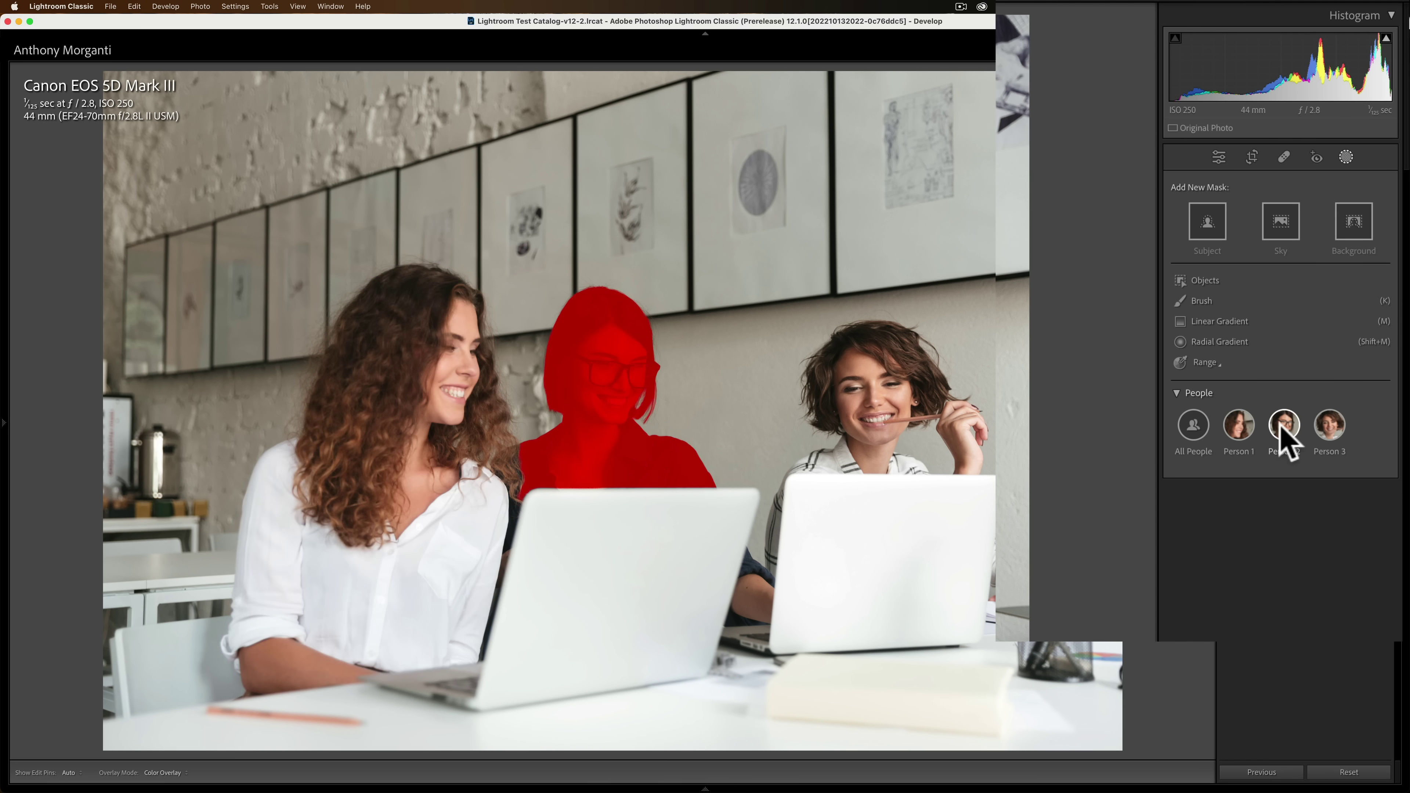
# Mask Person 3, brush-subtract the stray area near her arm, and raise Exposure to 0.38.
pyautogui.click(1333, 423)
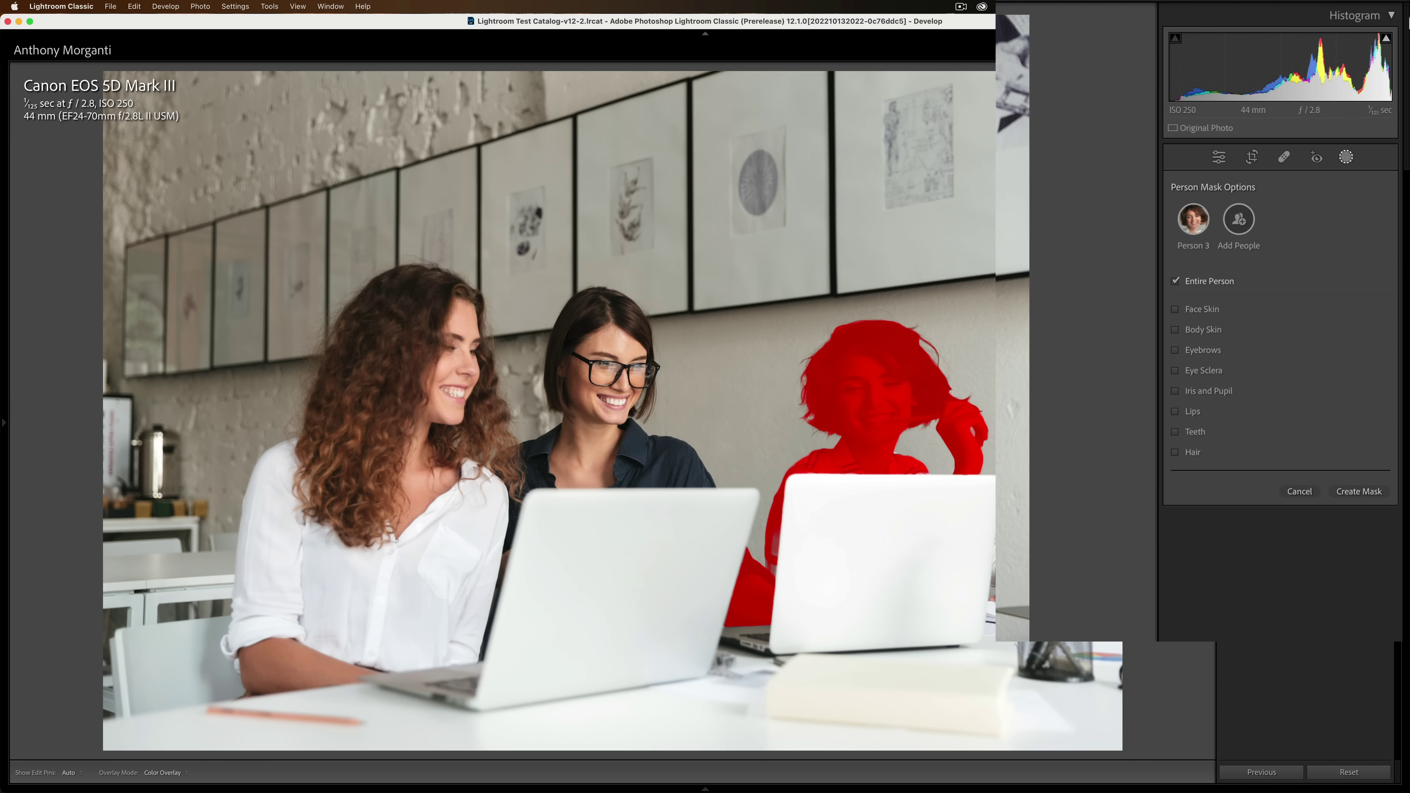
pyautogui.click(1366, 492)
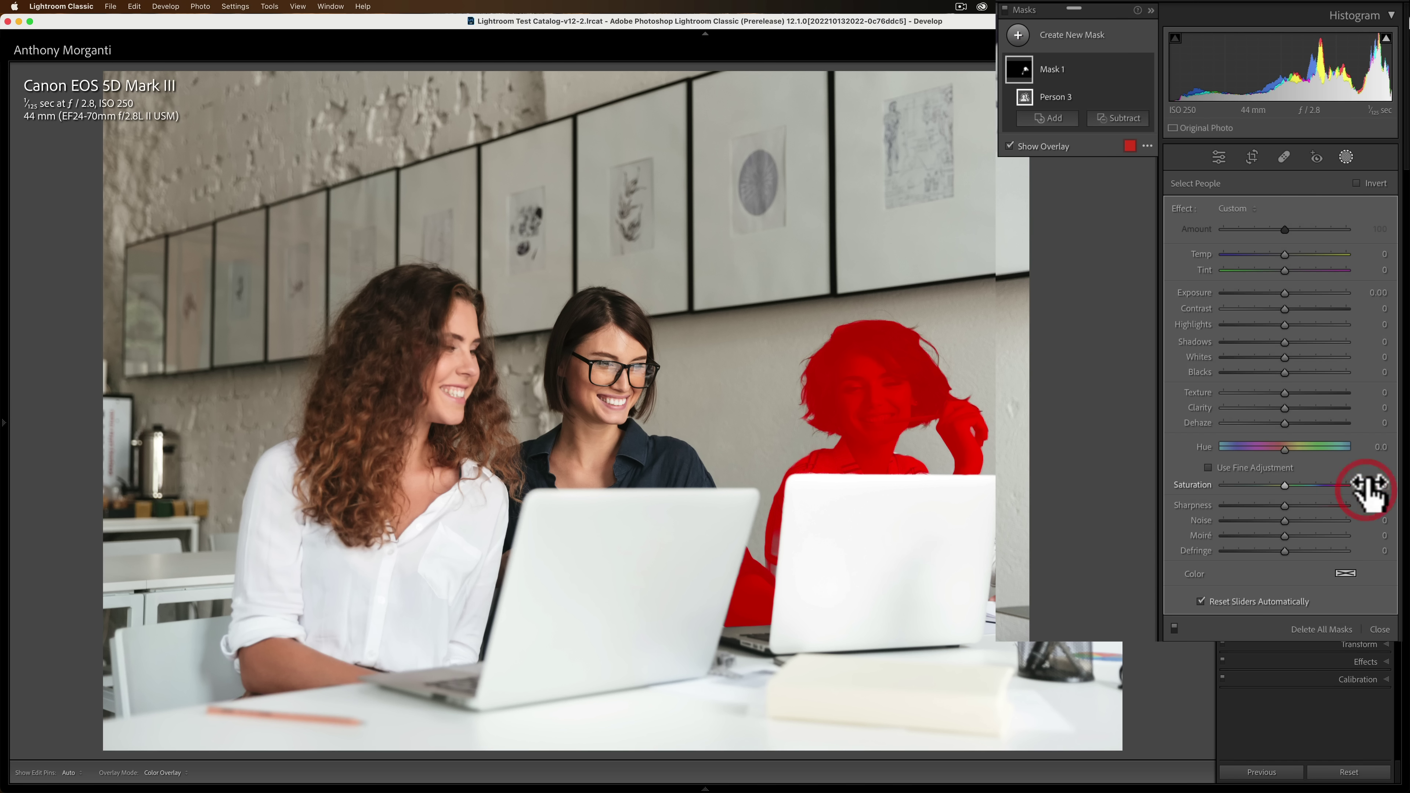
pyautogui.click(1102, 117)
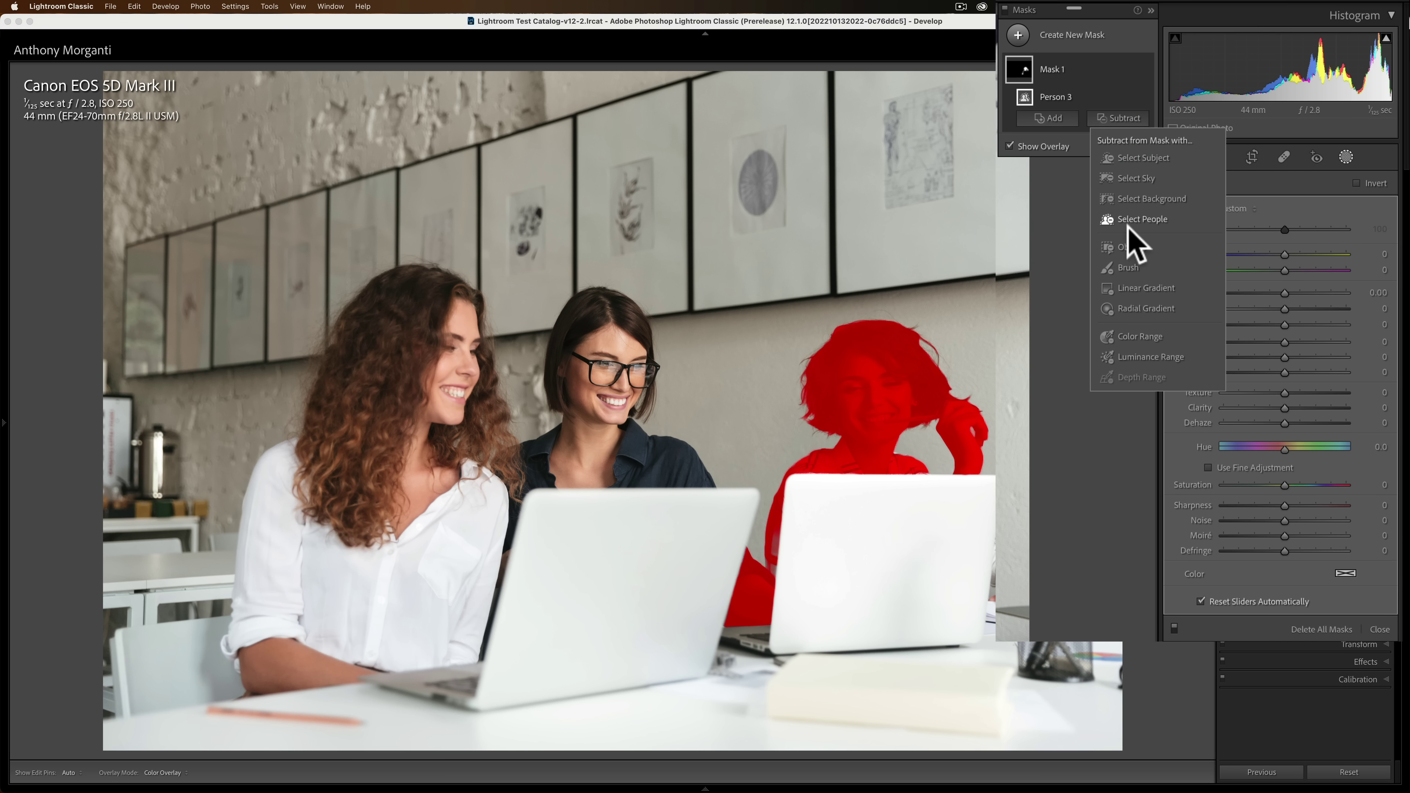
pyautogui.click(1128, 267)
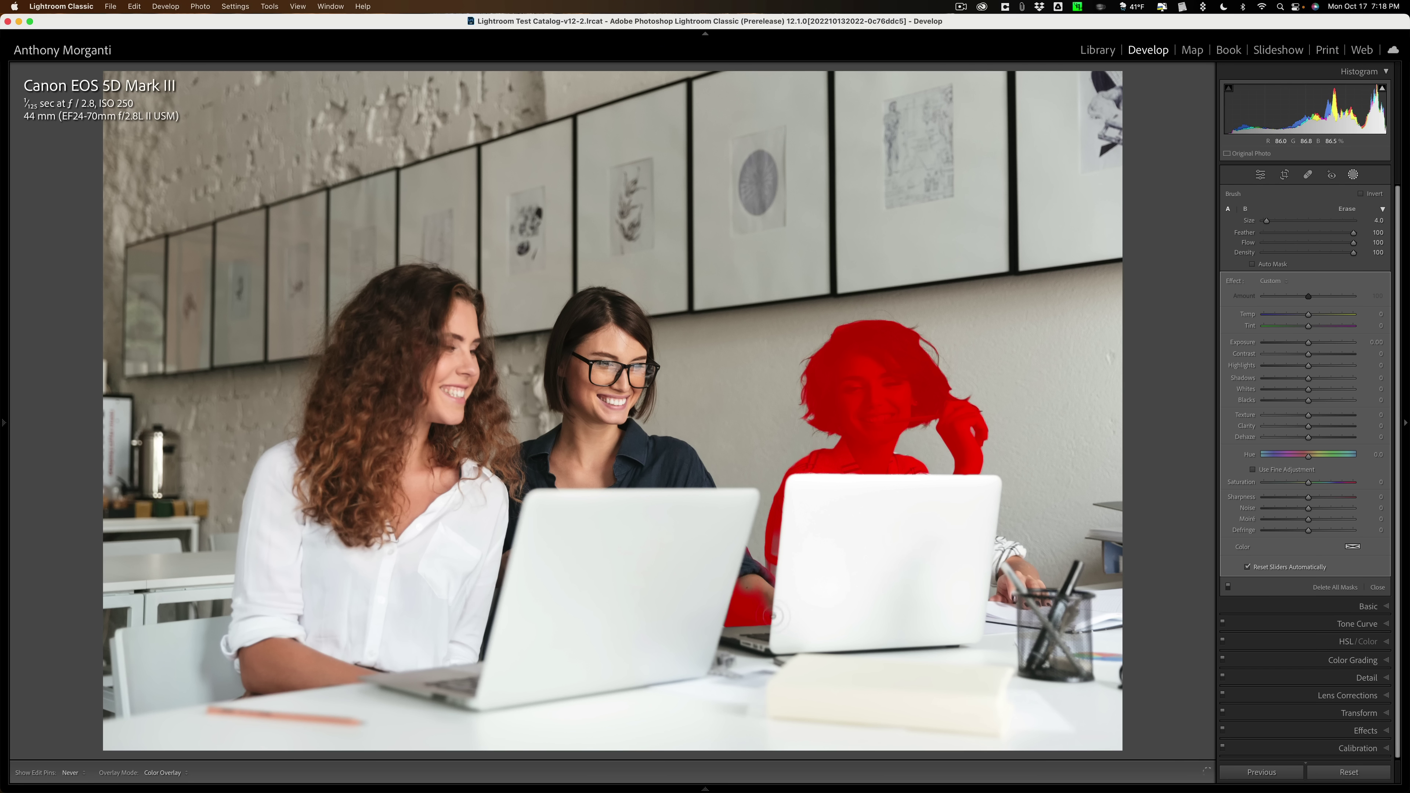
pyautogui.moveTo(773, 616); pyautogui.dragTo(745, 618)
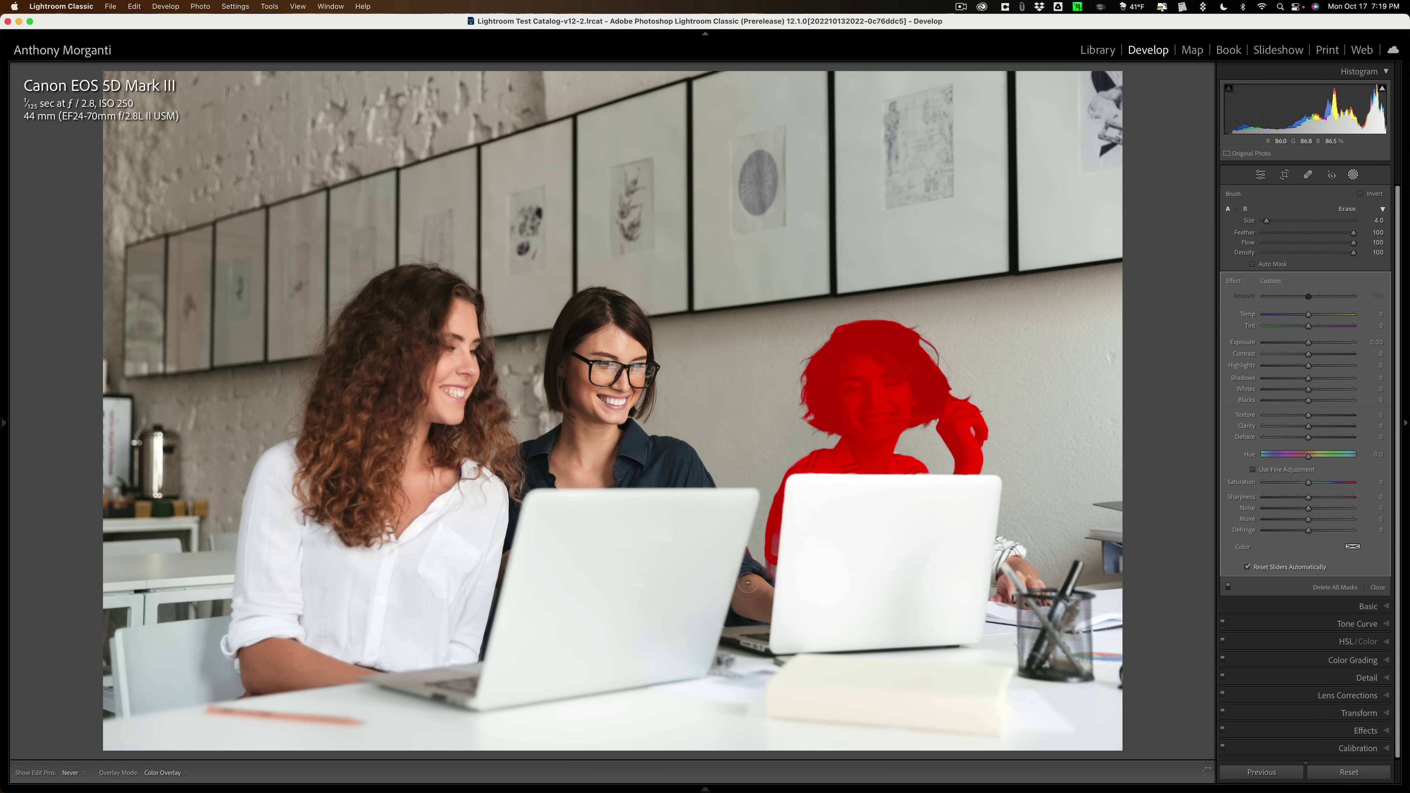
pyautogui.press('h')
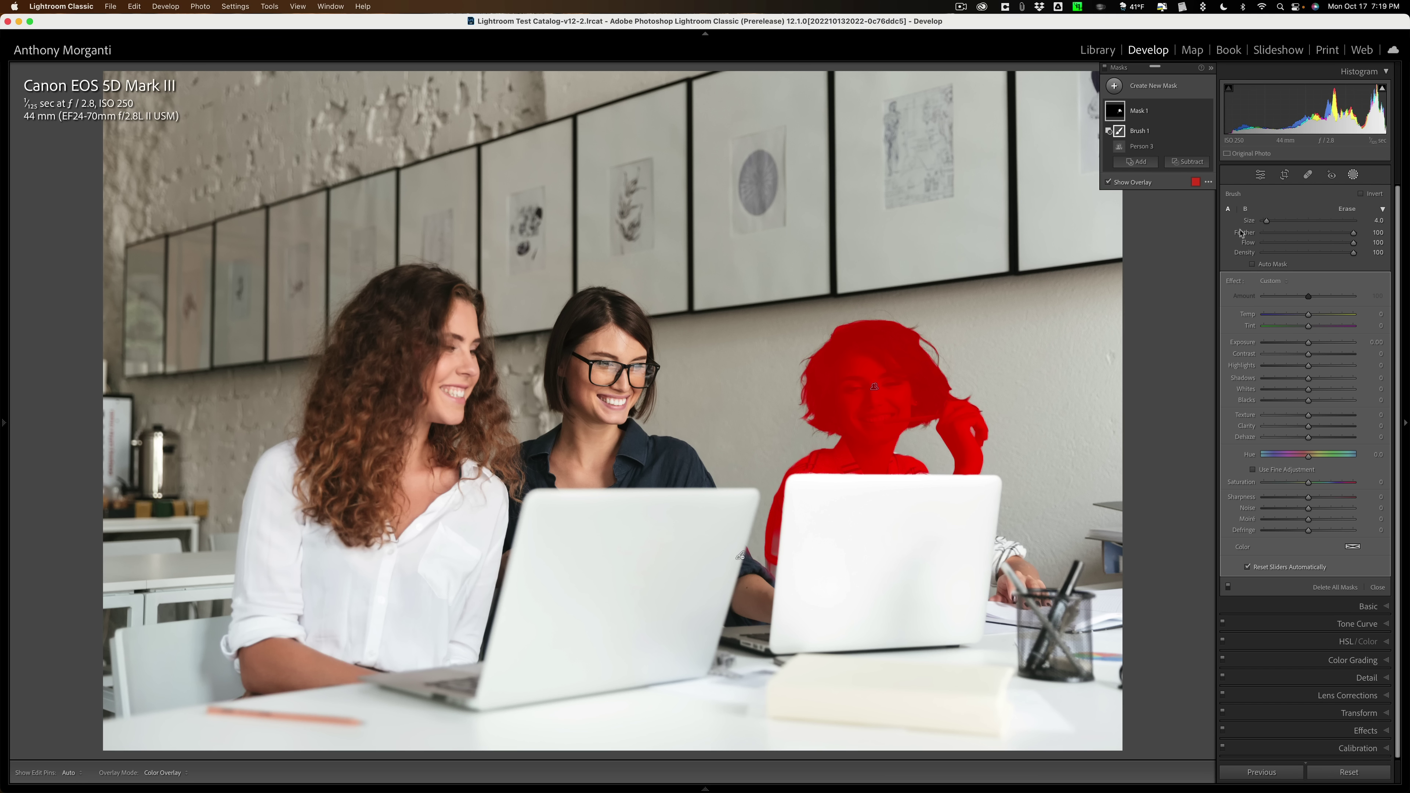
pyautogui.moveTo(1308, 342); pyautogui.dragTo(1308, 344)
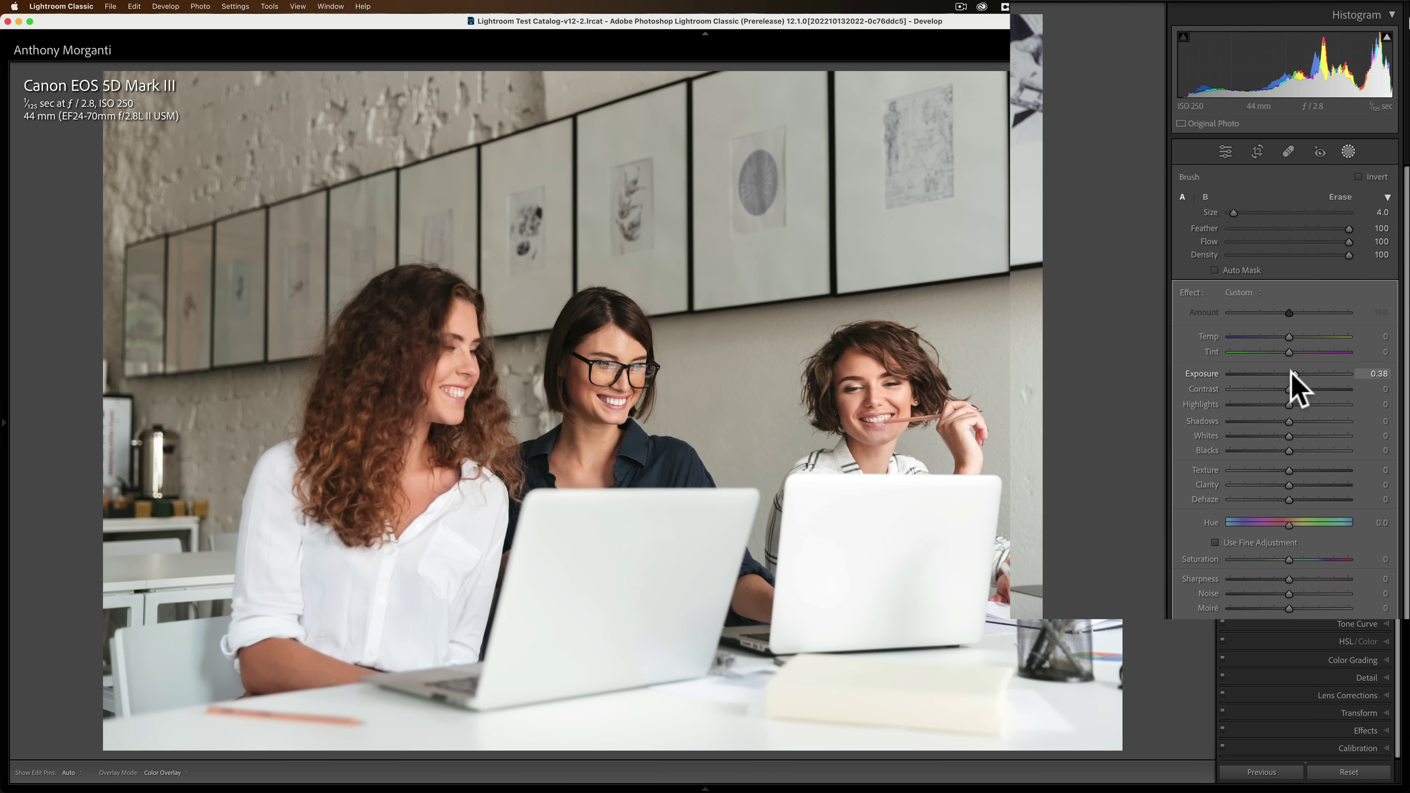
# Create a Person 1 hair-only mask with Exposure 0.35 and Saturation 37, then close masking.
pyautogui.click(1032, 30)
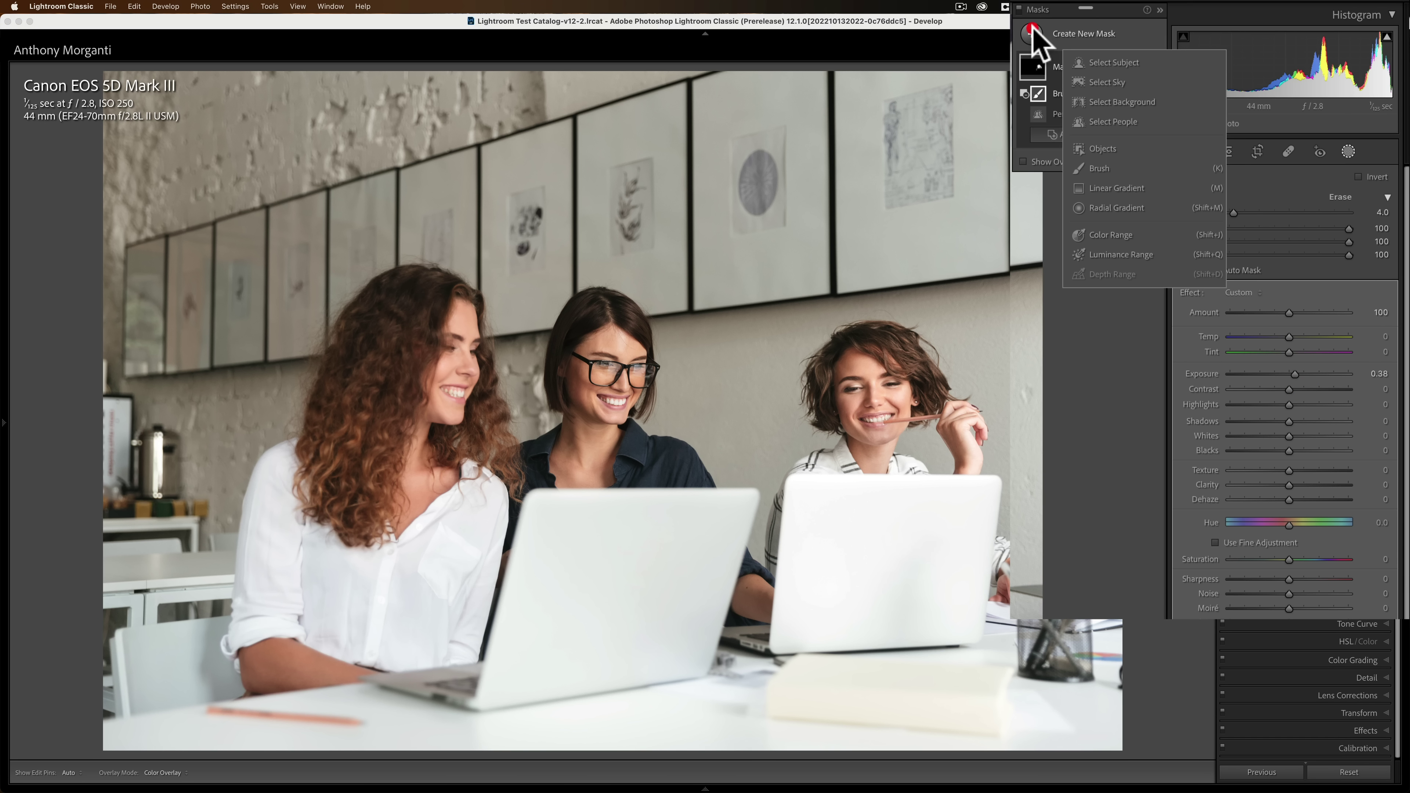
pyautogui.click(1099, 123)
pyautogui.click(1248, 222)
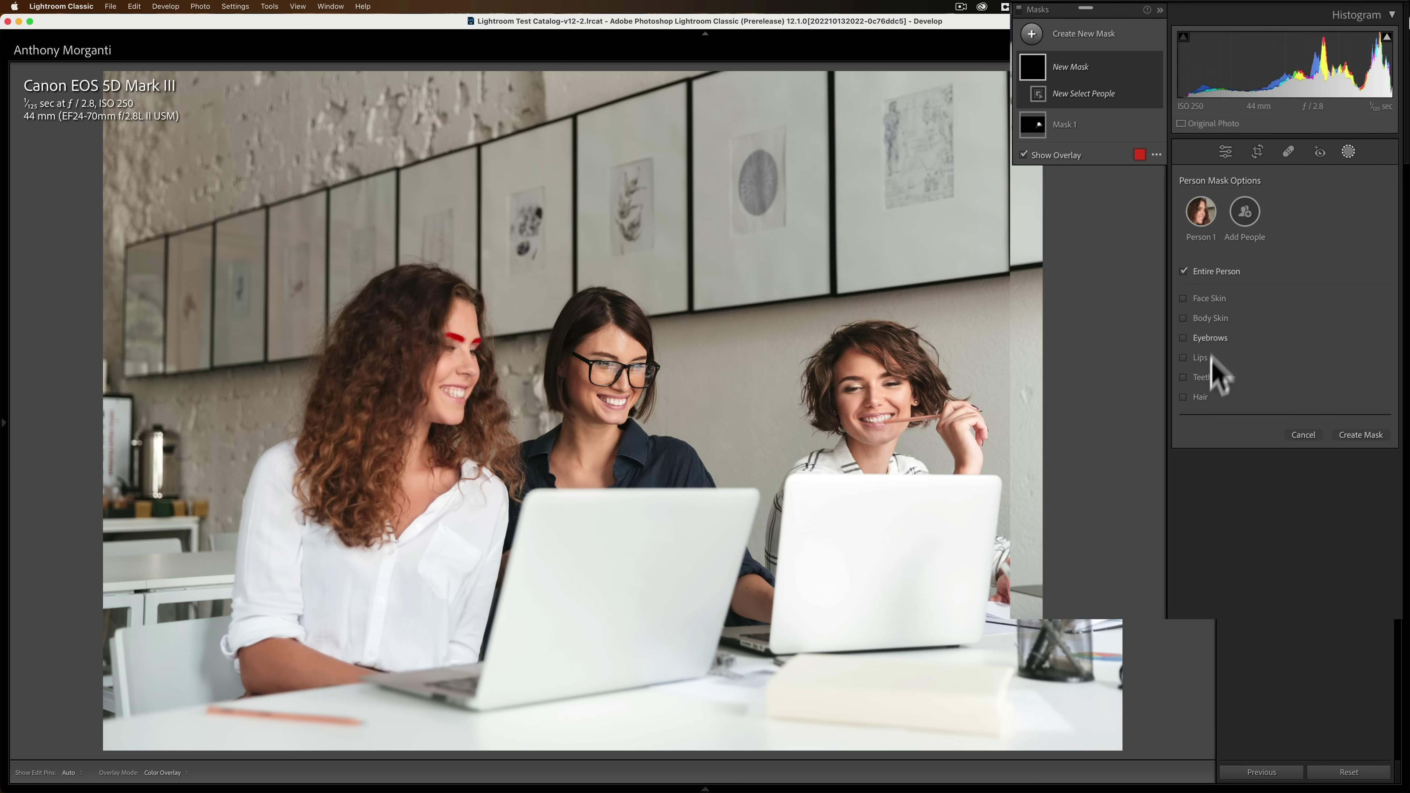
pyautogui.click(1187, 398)
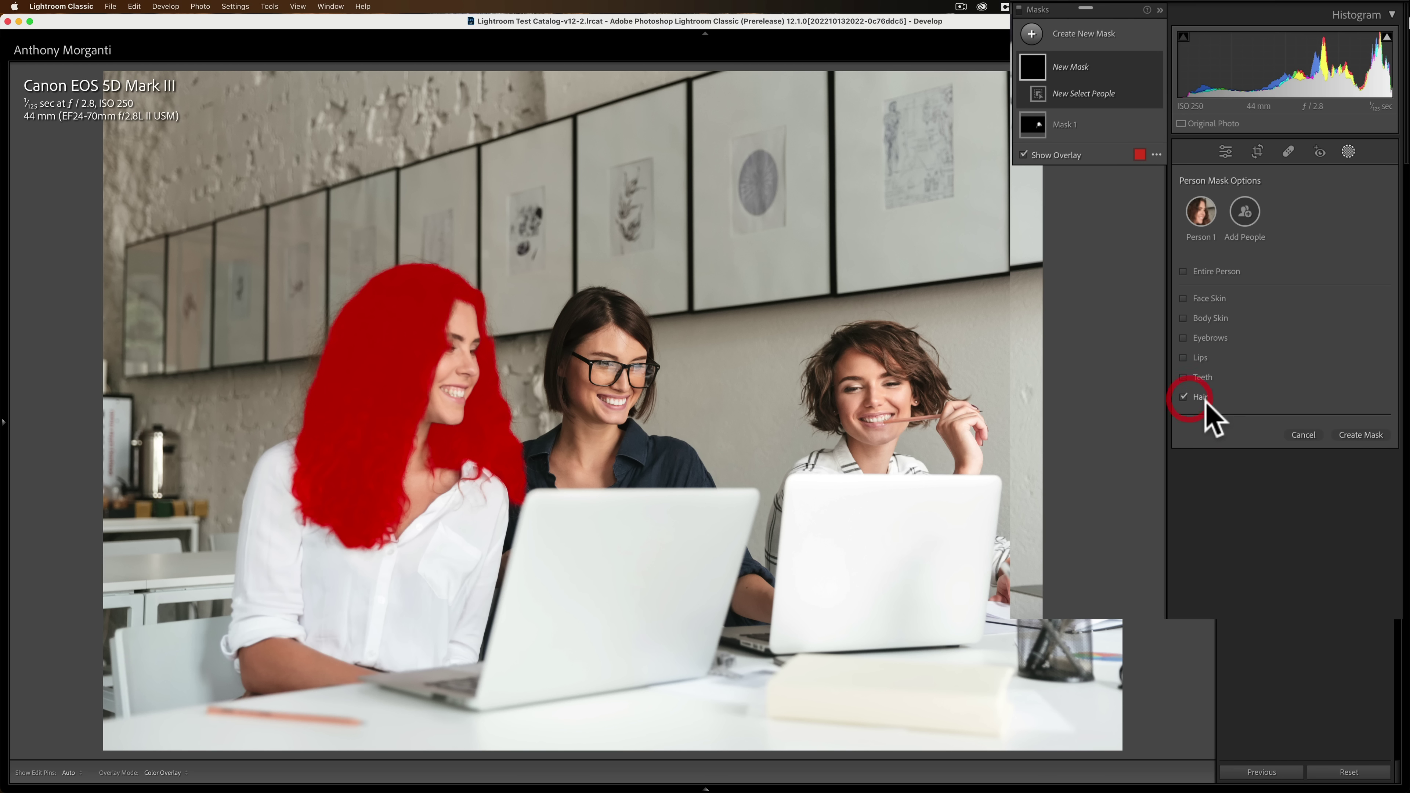
pyautogui.click(1354, 437)
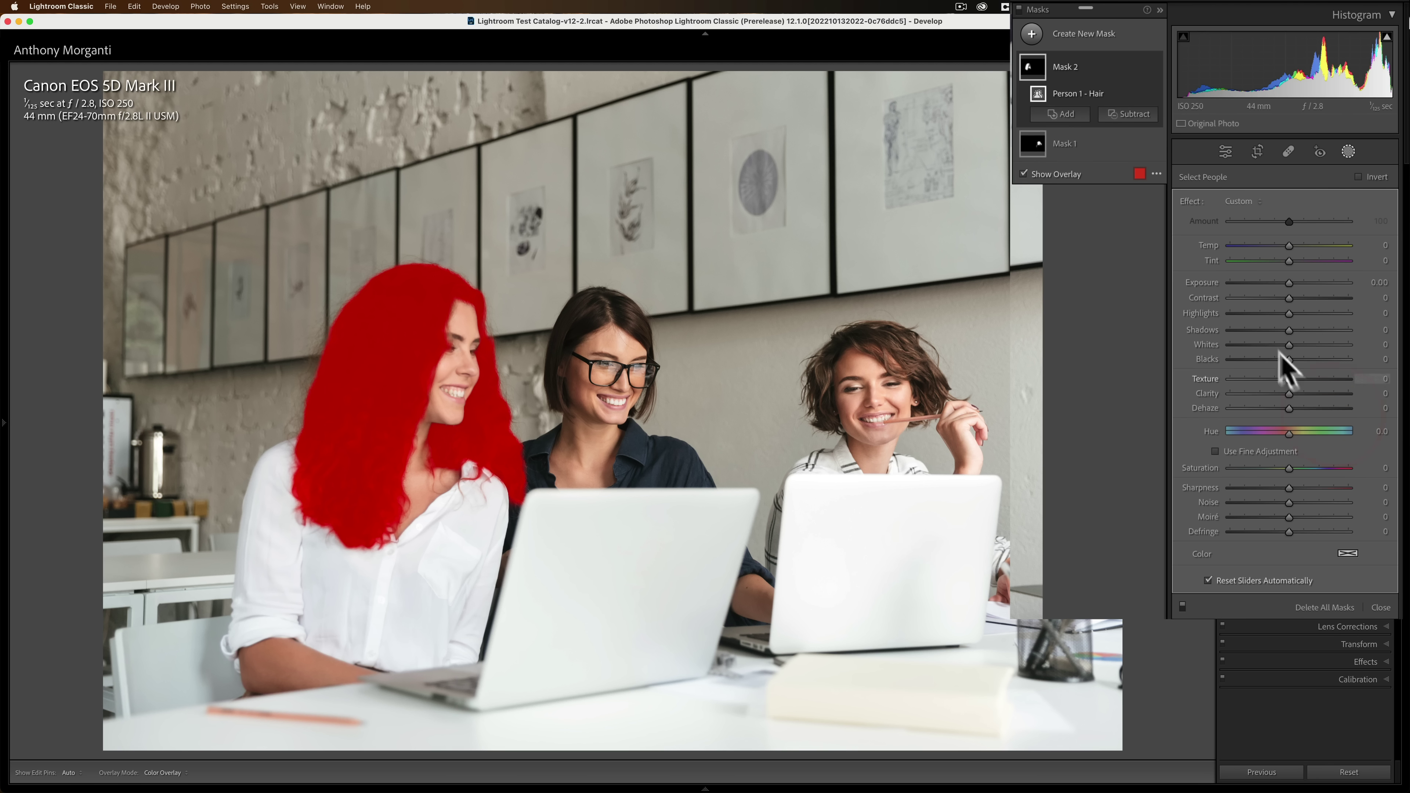
pyautogui.moveTo(1287, 281); pyautogui.dragTo(1293, 281)
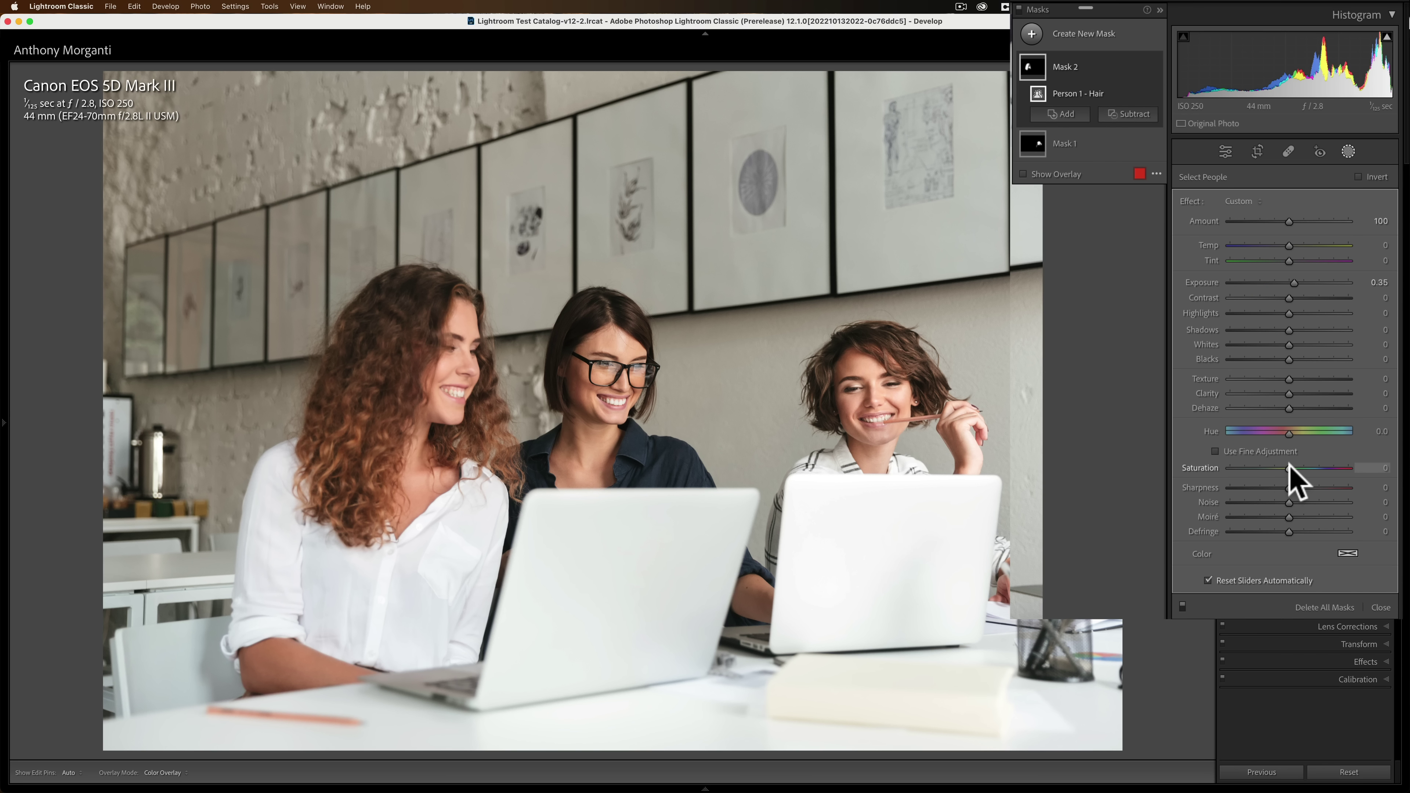
pyautogui.moveTo(1289, 468); pyautogui.dragTo(1310, 469)
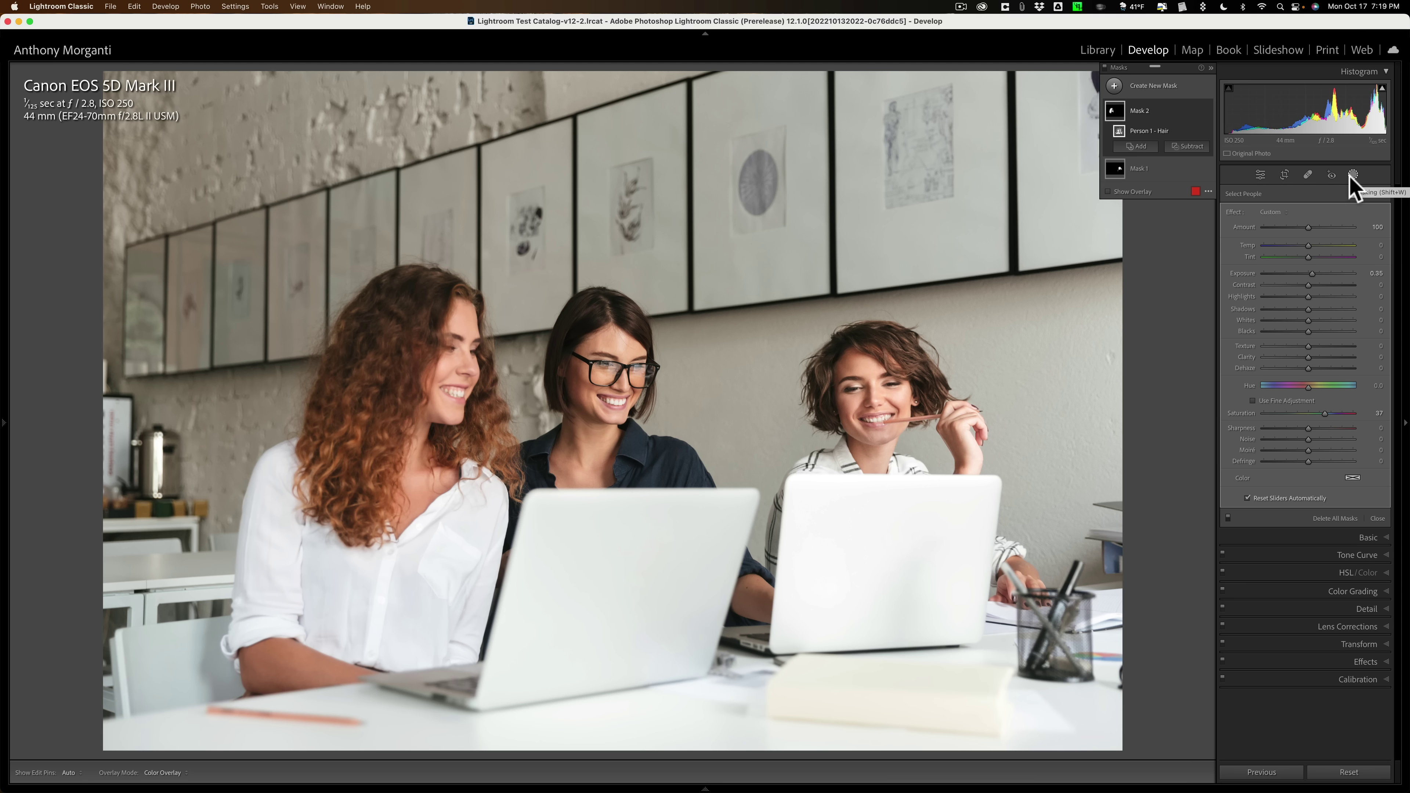
pyautogui.click(1351, 176)
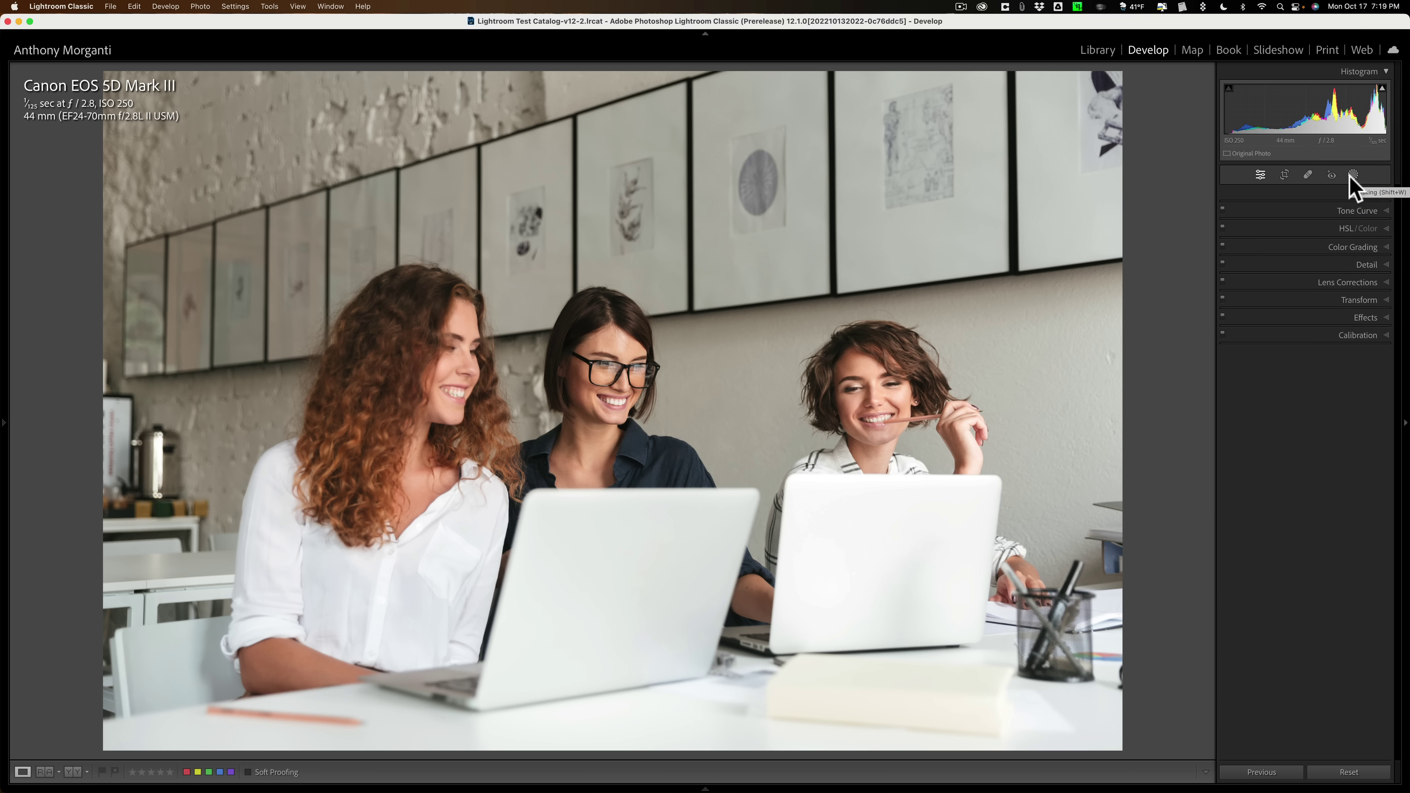
# Restore the side panels and filmstrip, briefly expanding and collapsing the Basic section.
pyautogui.hotkey('shift', 'Tab')
pyautogui.hotkey('shift', 'Tab')
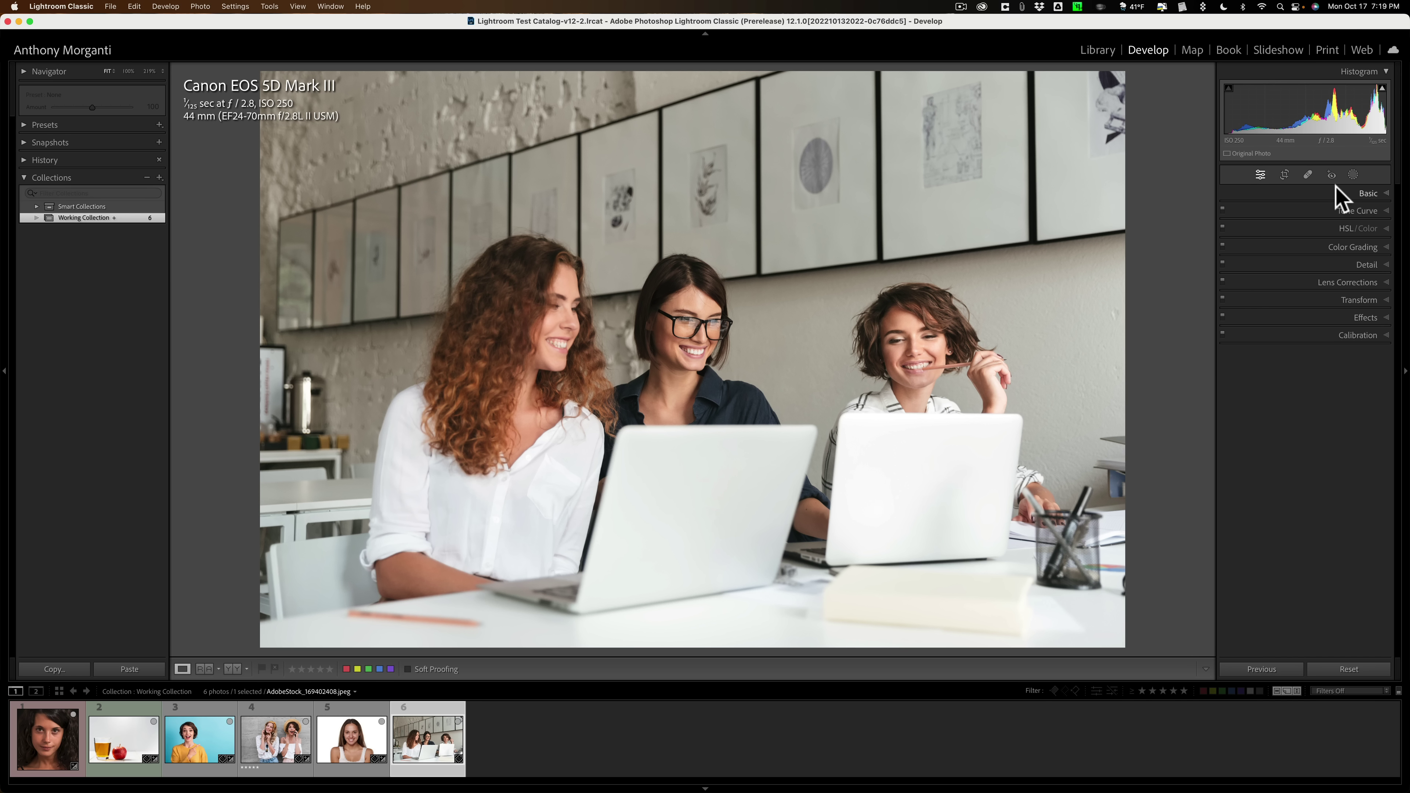
pyautogui.click(1372, 194)
pyautogui.click(1372, 193)
# Enable 'Swap only Develop Left and Right Panel groups' in Interface preferences, then close Preferences.
pyautogui.click(62, 6)
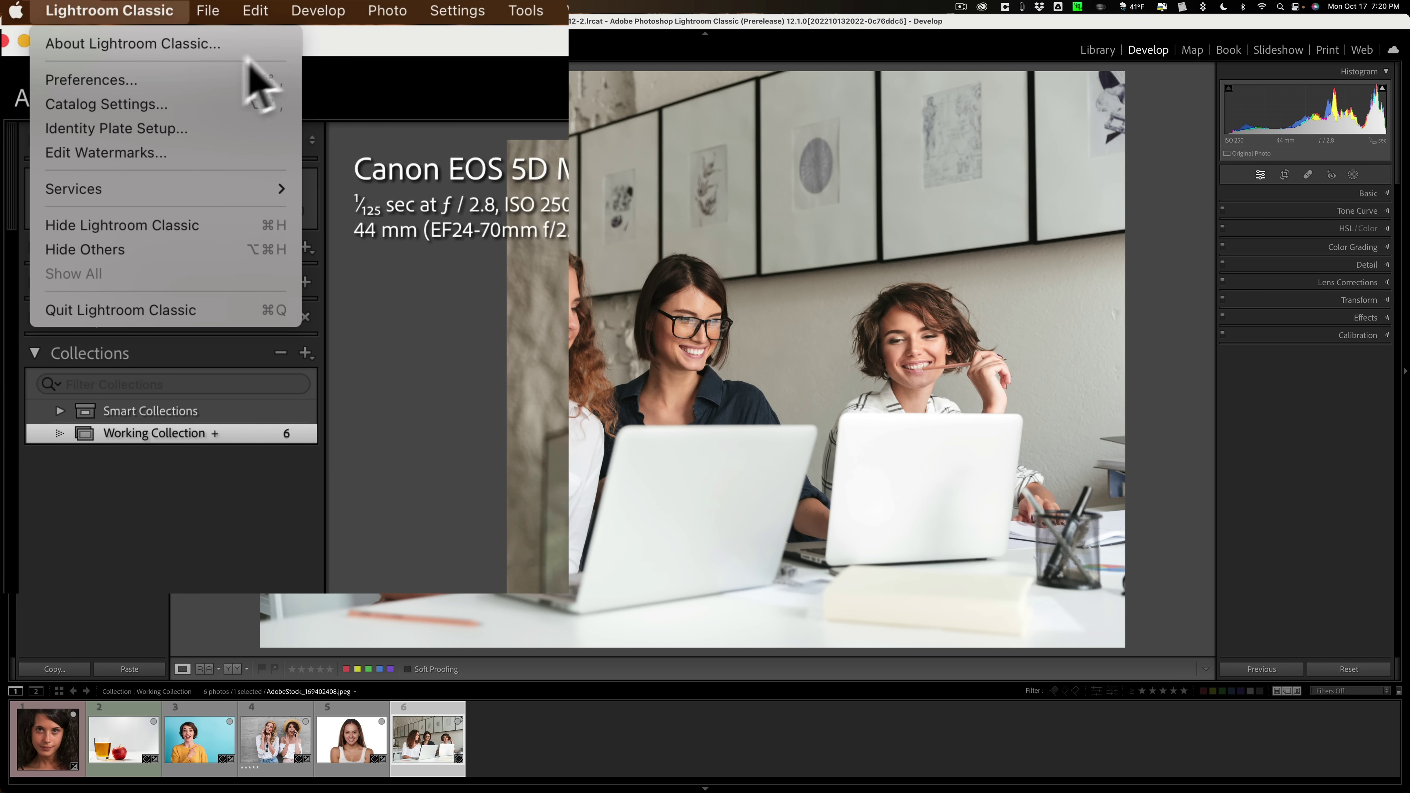
pyautogui.moveTo(263, 12)
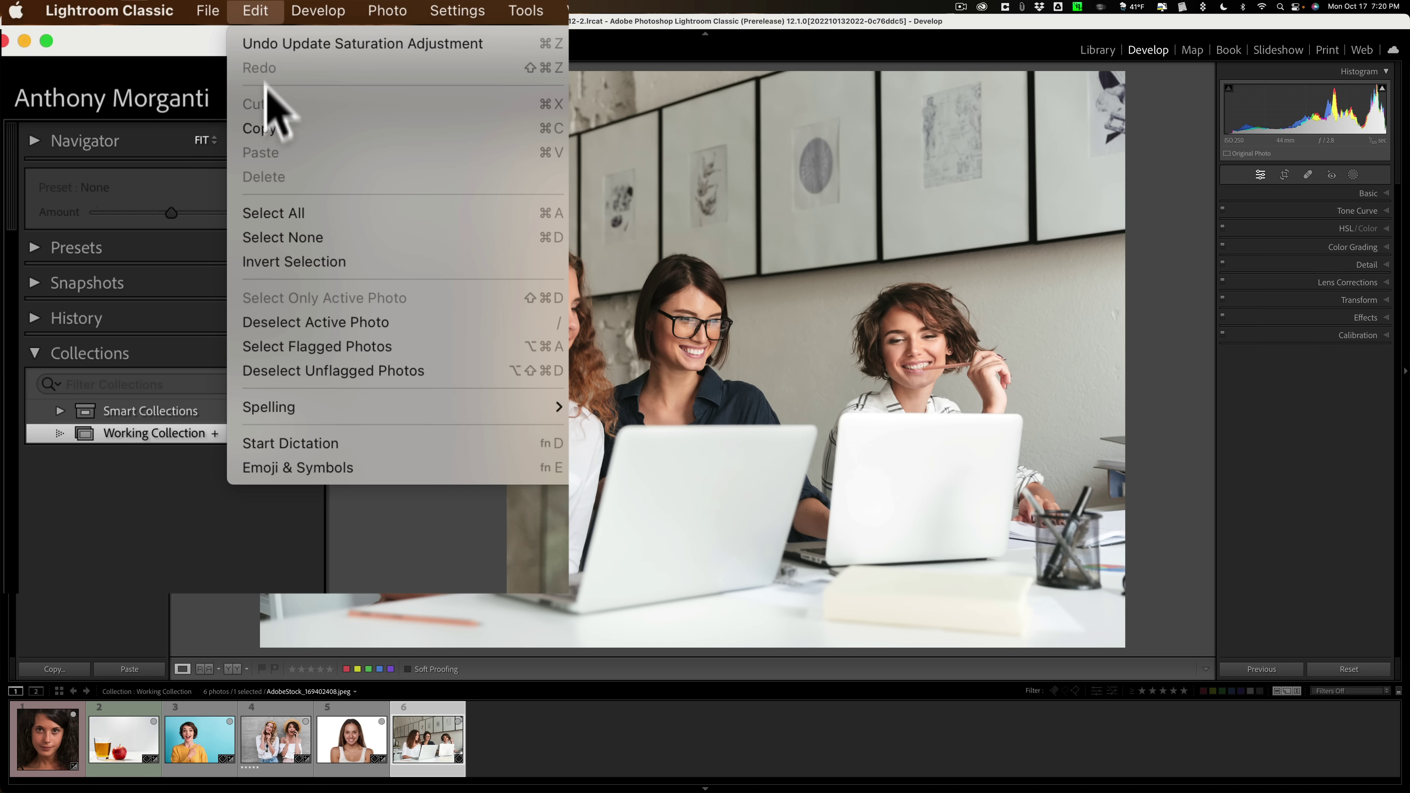
pyautogui.moveTo(142, 11)
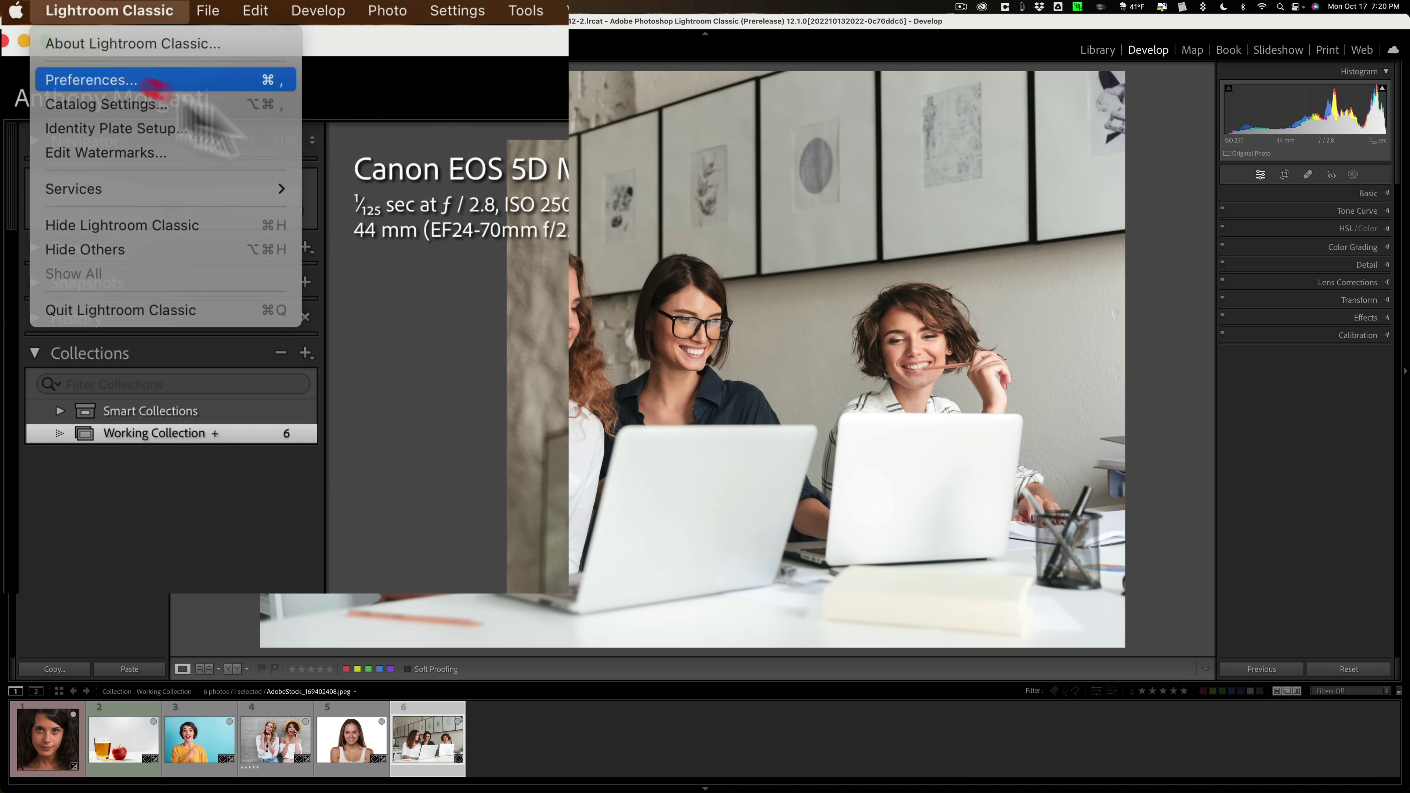
pyautogui.click(118, 79)
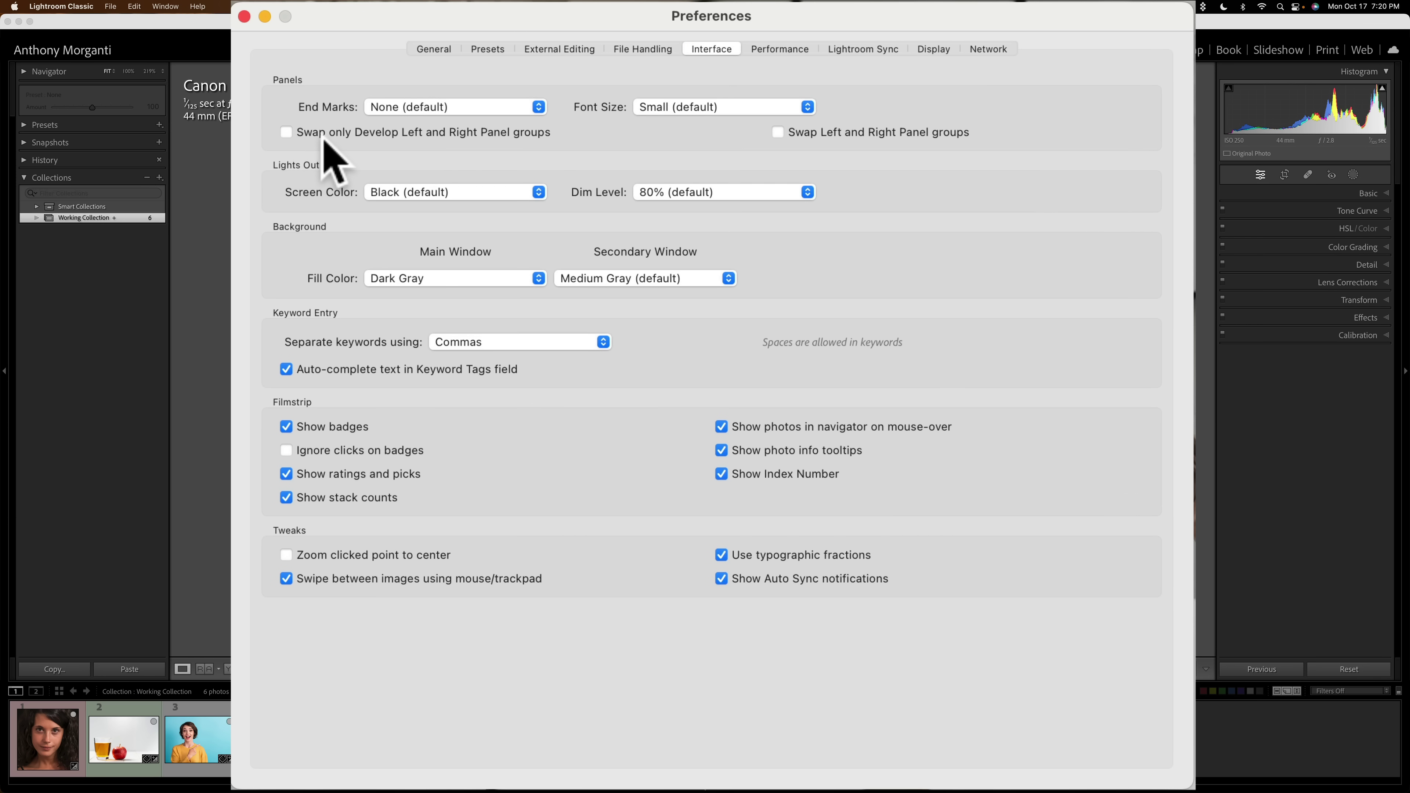
pyautogui.moveTo(370, 138)
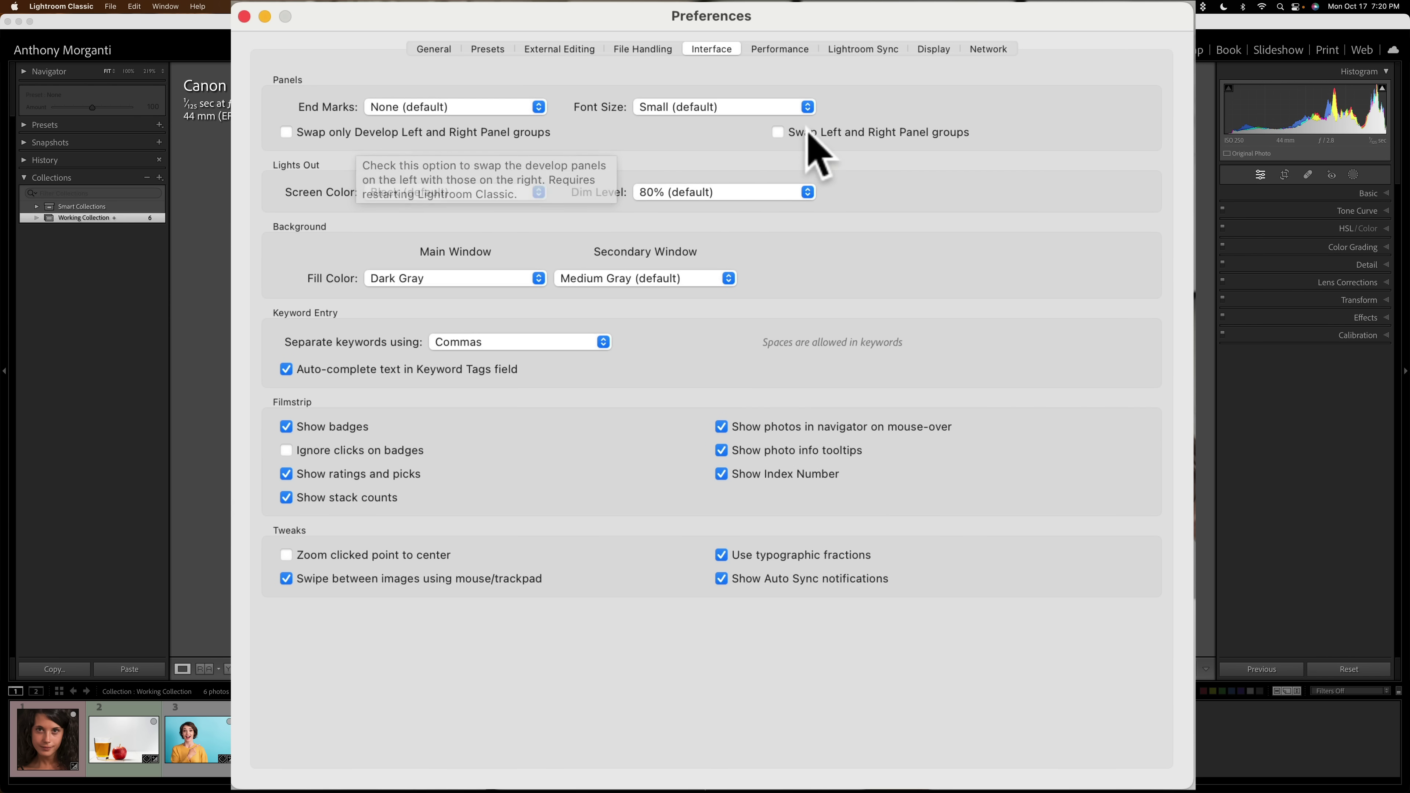
pyautogui.moveTo(886, 138)
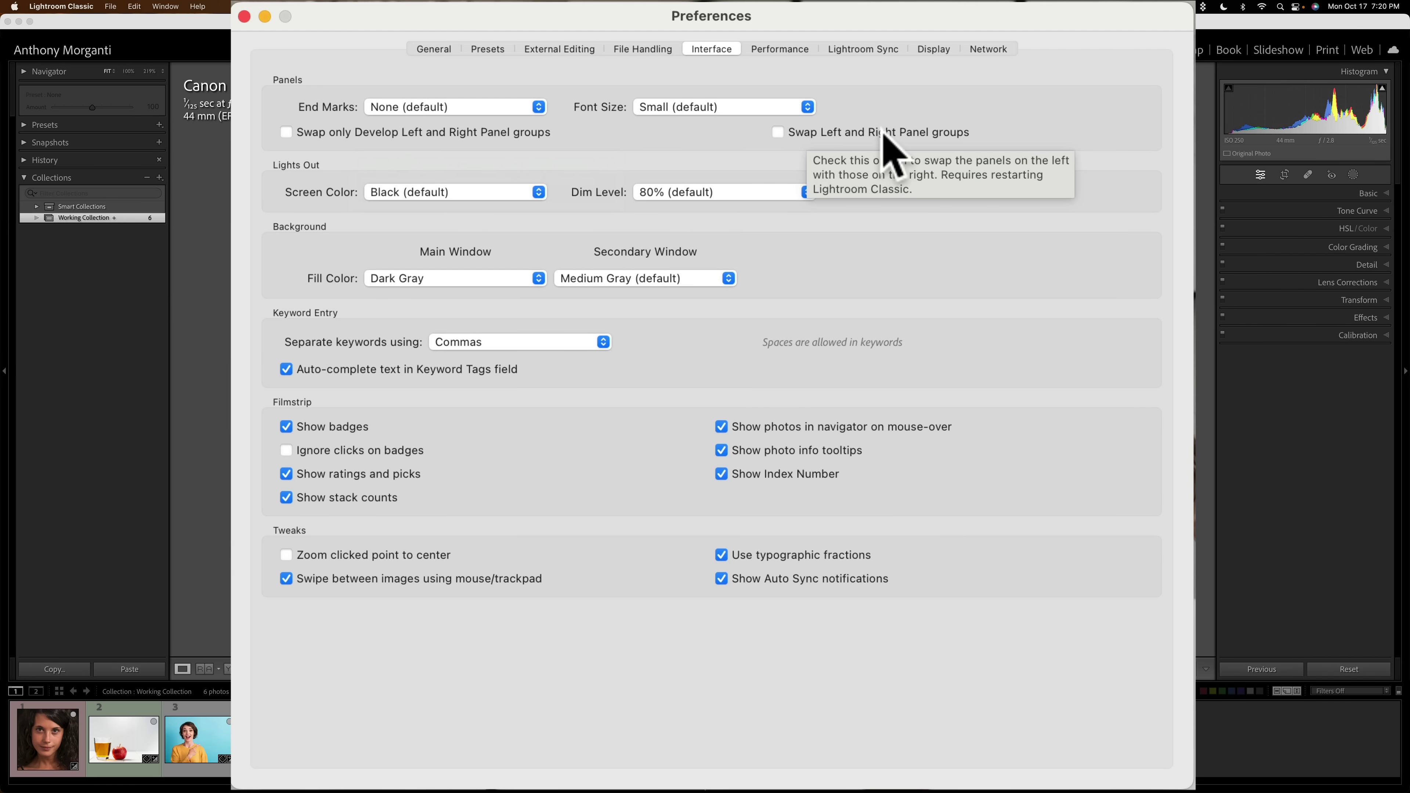
pyautogui.click(287, 133)
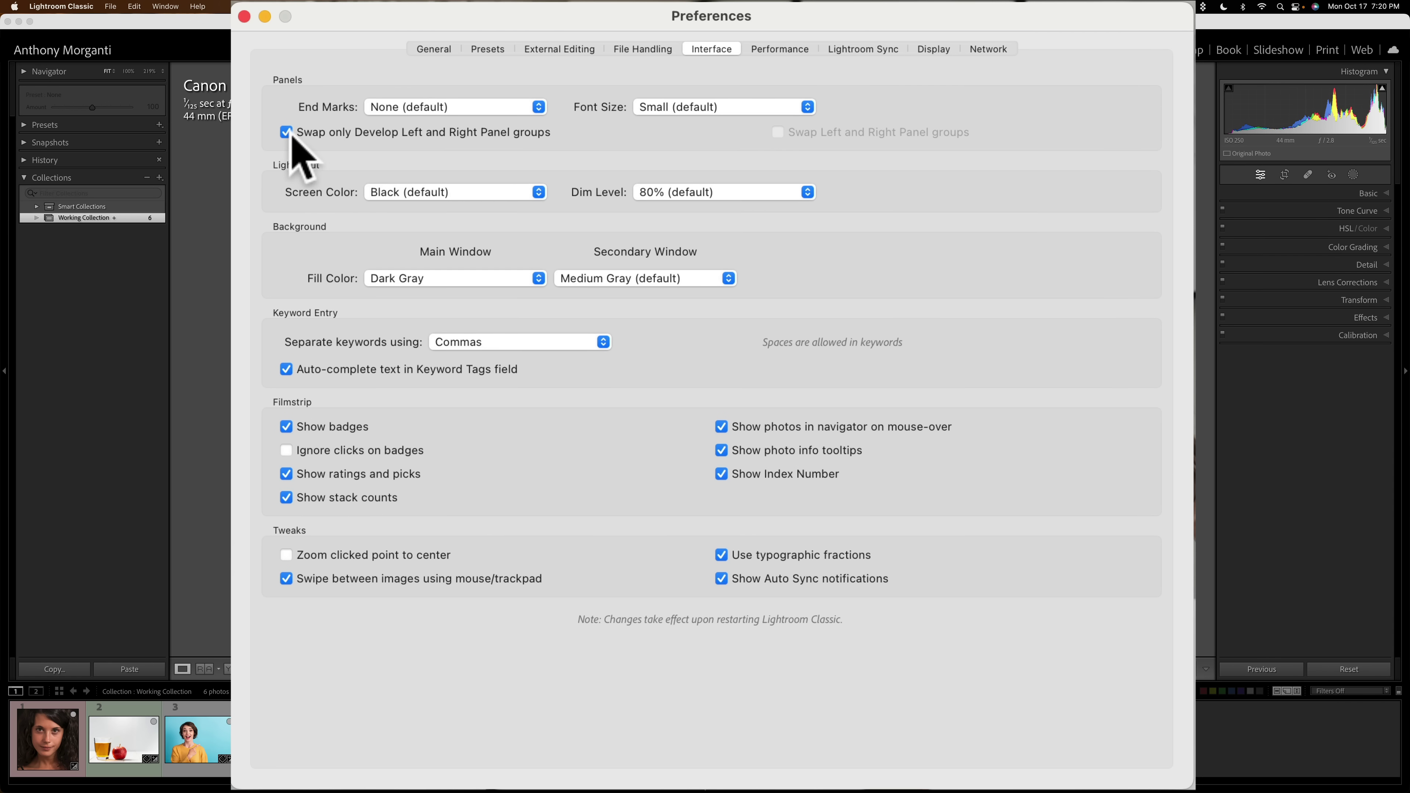
pyautogui.click(243, 16)
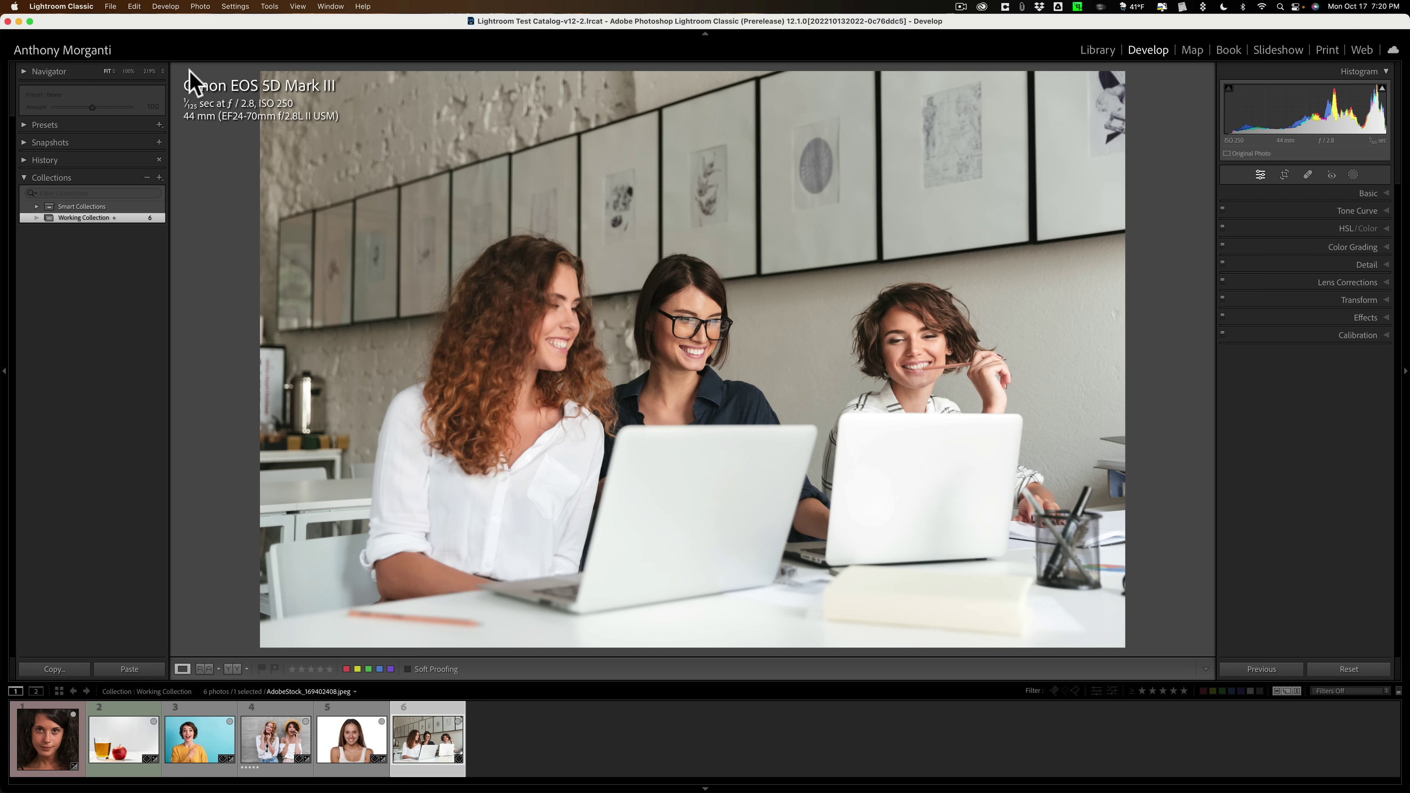
# In Interface preferences, uncheck 'Swap only Develop Left and Right Panel groups' and close Preferences.
pyautogui.click(91, 6)
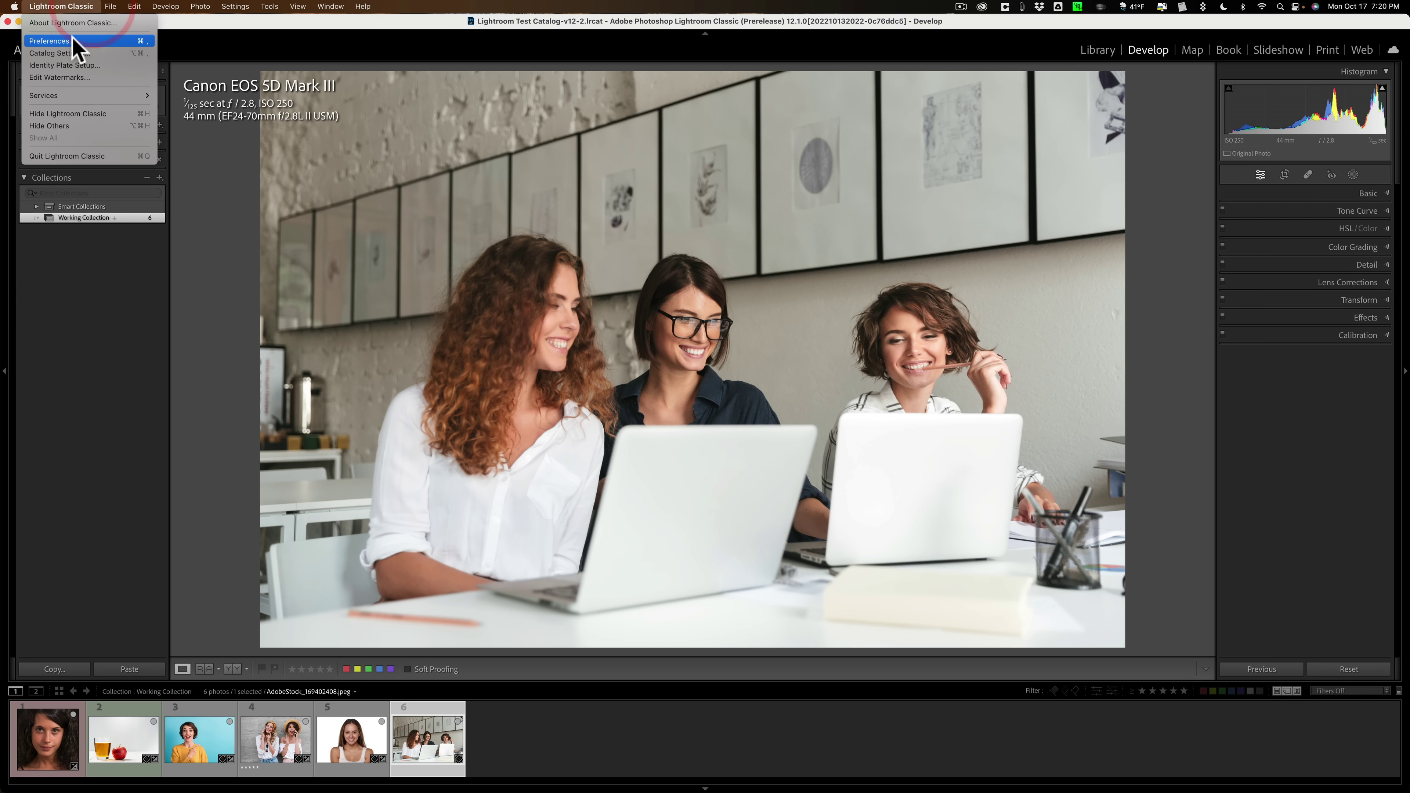
pyautogui.click(72, 41)
pyautogui.click(478, 172)
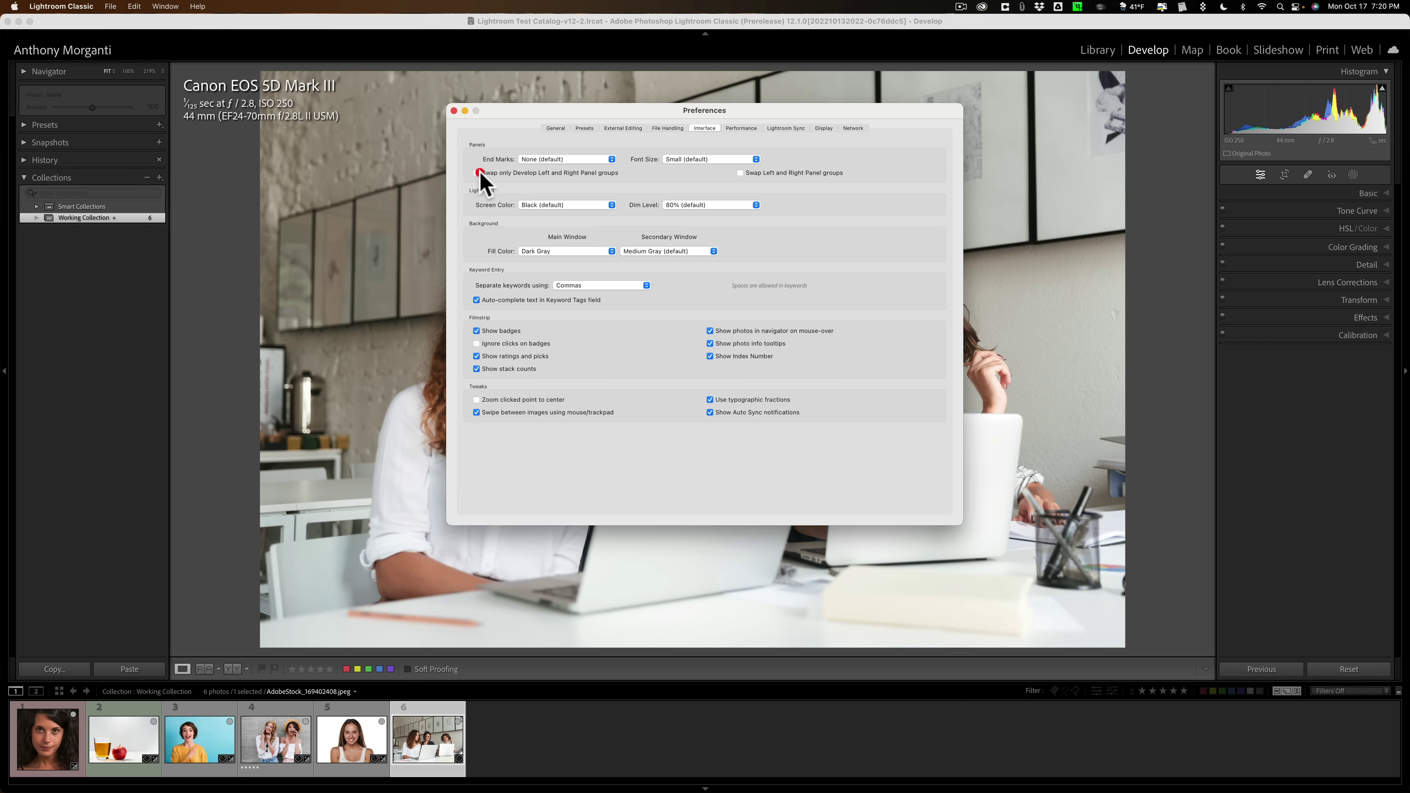
pyautogui.click(453, 111)
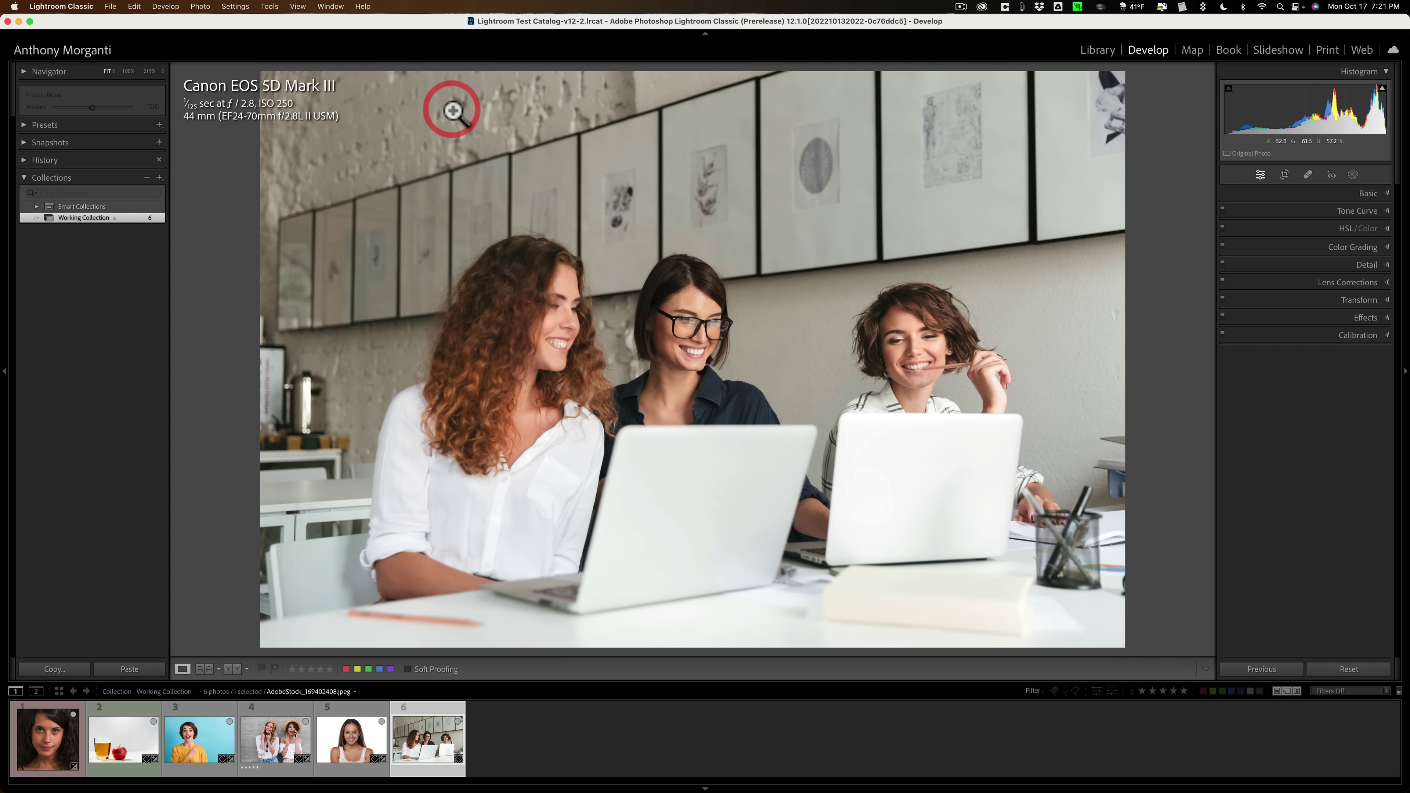